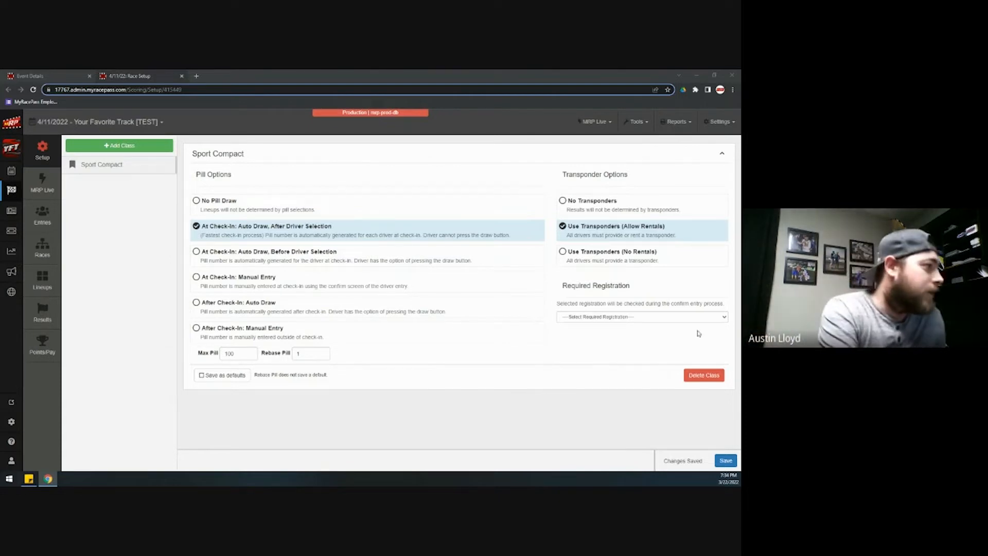
- Open the Sport Compact entry list for the 4/11/2022 event from the Entries sidebar item
{"action": "left_click", "coordinate": [50, 220]}
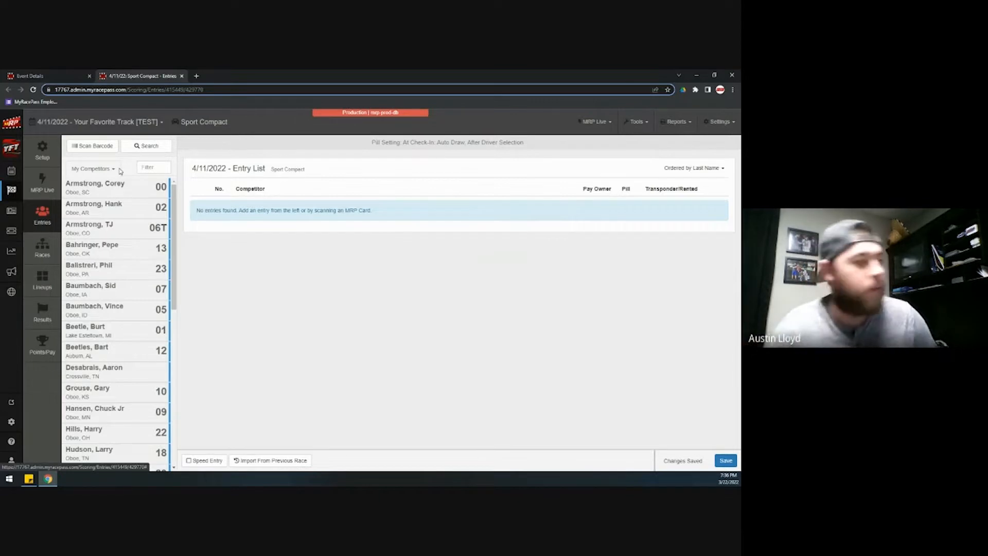
{"action": "left_click", "coordinate": [151, 169]}
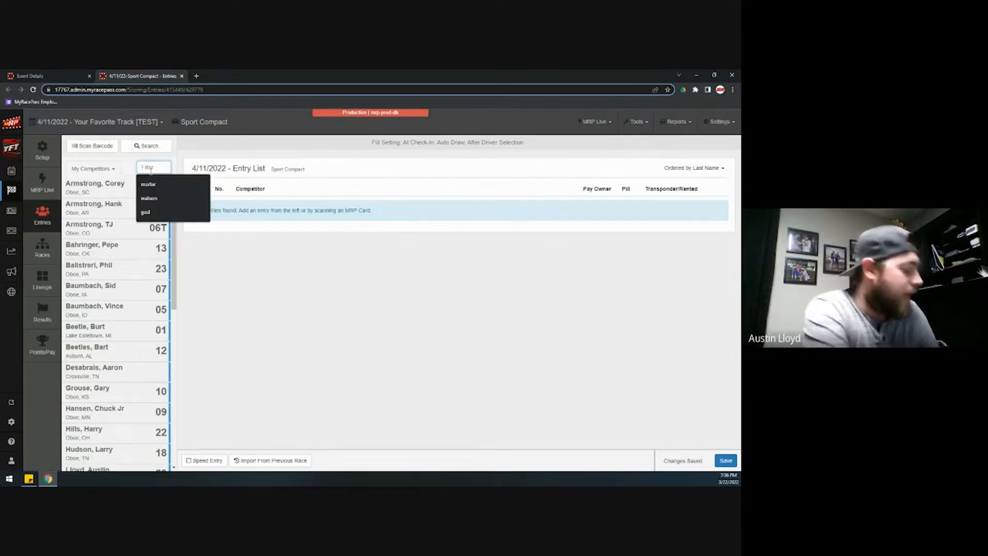
{"action": "type", "text": "074"}
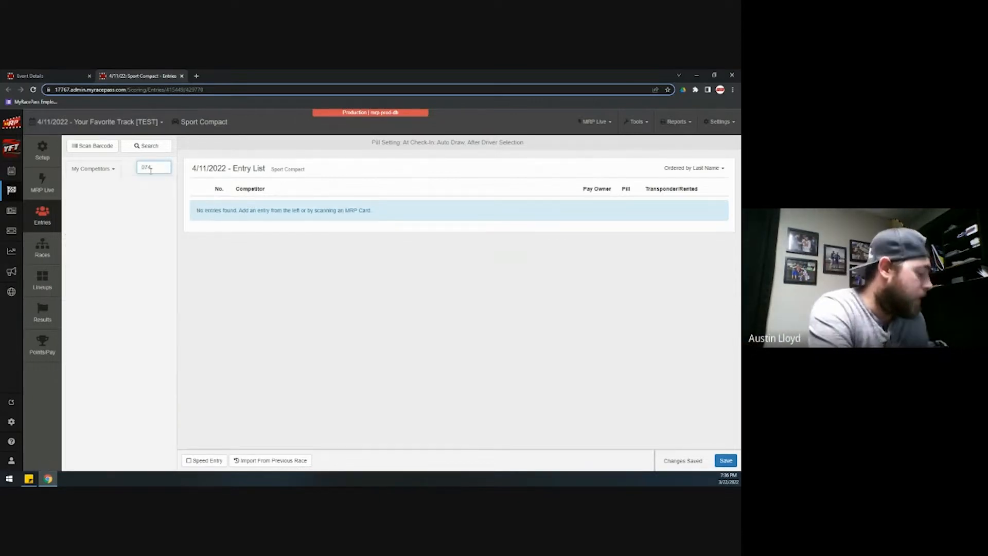
{"action": "key", "text": "BackSpace"}
{"action": "key", "text": "BackSpace"}
{"action": "key", "text": "BackSpace"}
{"action": "type", "text": "23"}
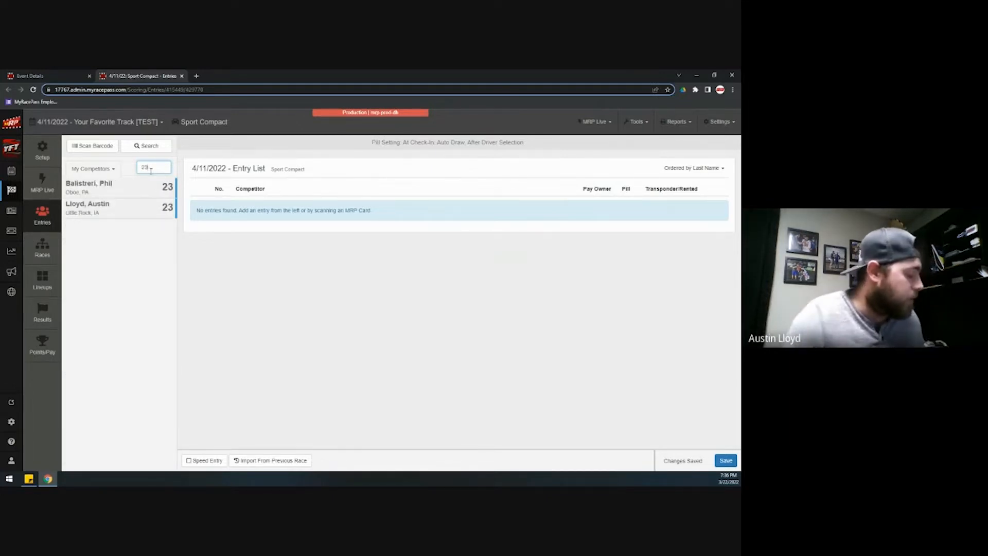
{"action": "key", "text": "BackSpace"}
{"action": "key", "text": "BackSpace"}
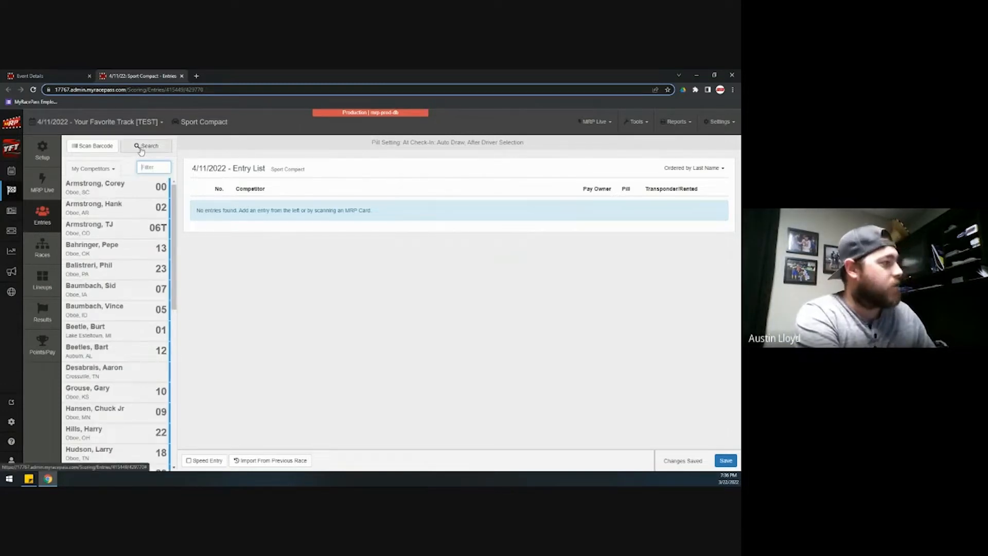
{"action": "left_click", "coordinate": [141, 148]}
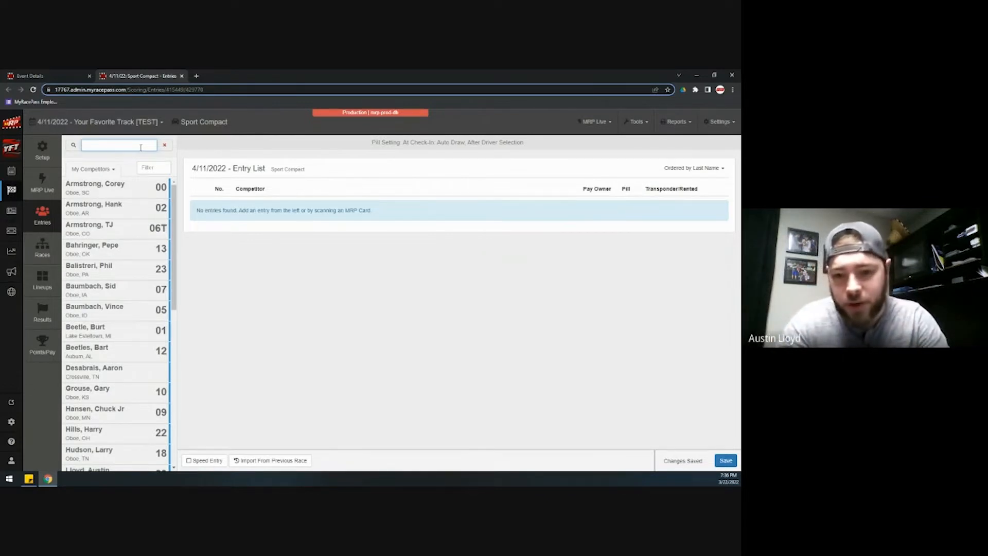
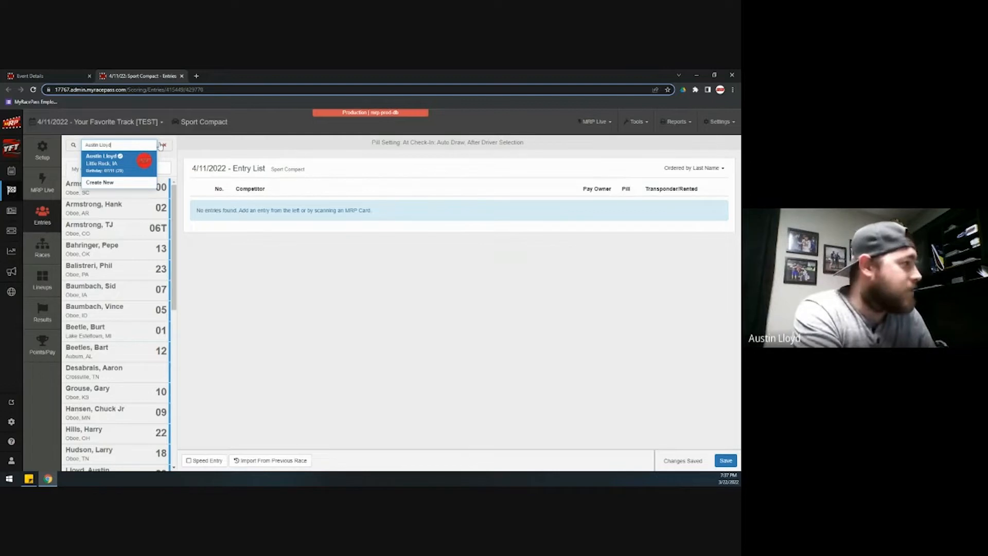
{"action": "left_click", "coordinate": [164, 145]}
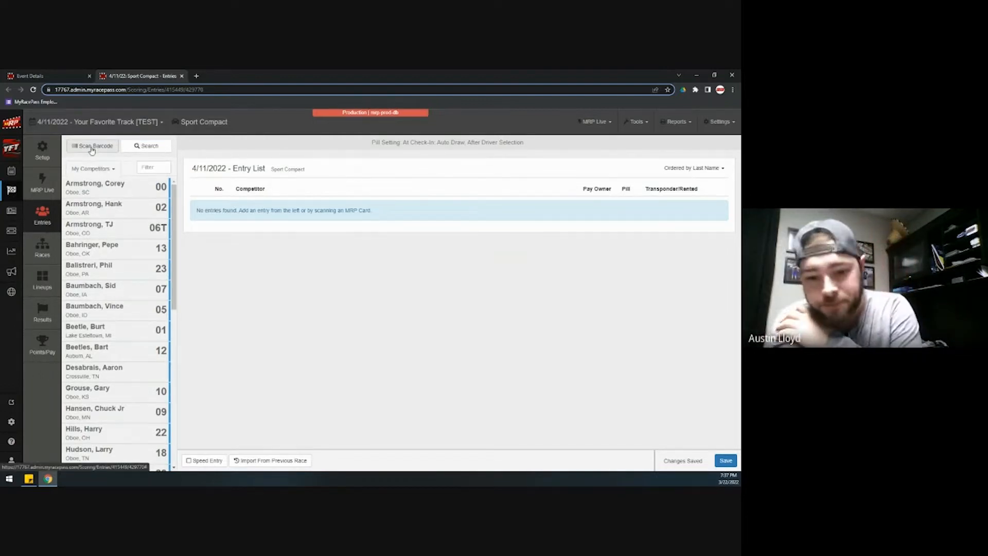
- Bring up the Scan Barcode entry box above the competitor list
{"action": "left_click", "coordinate": [92, 147]}
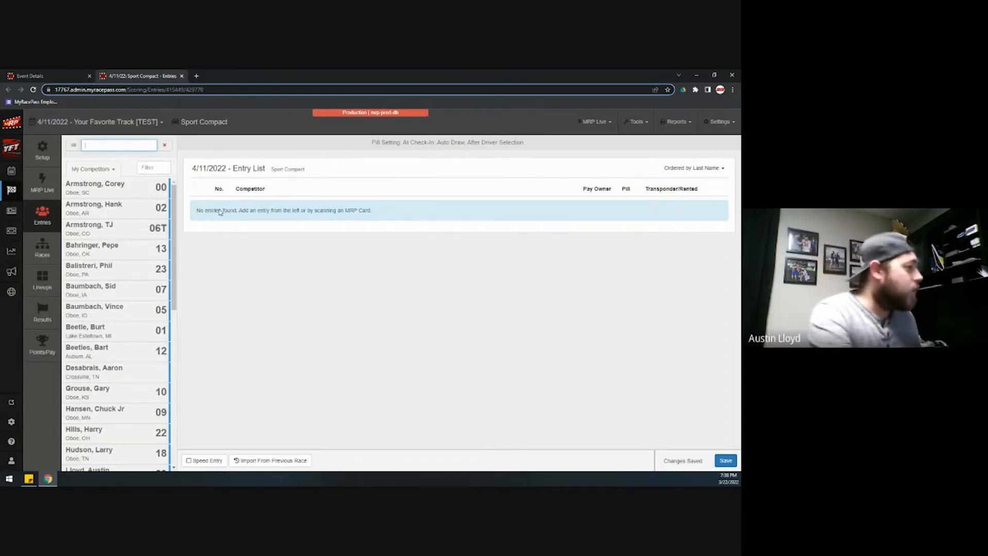
- Search the competitor by name and pick the match: car 23, pill 11, transponder 1001
{"action": "left_click", "coordinate": [165, 145]}
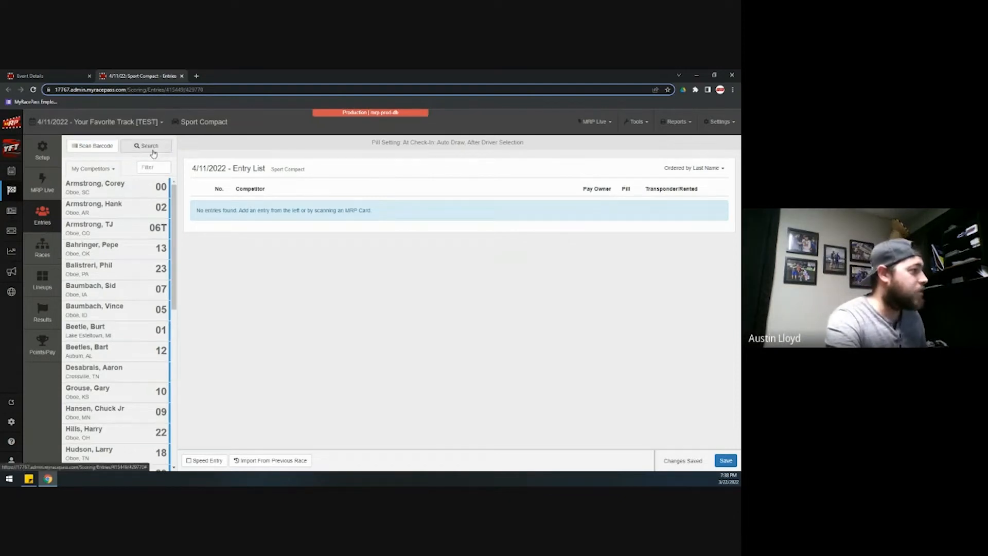
{"action": "left_click", "coordinate": [153, 148]}
{"action": "type", "text": "Austin"}
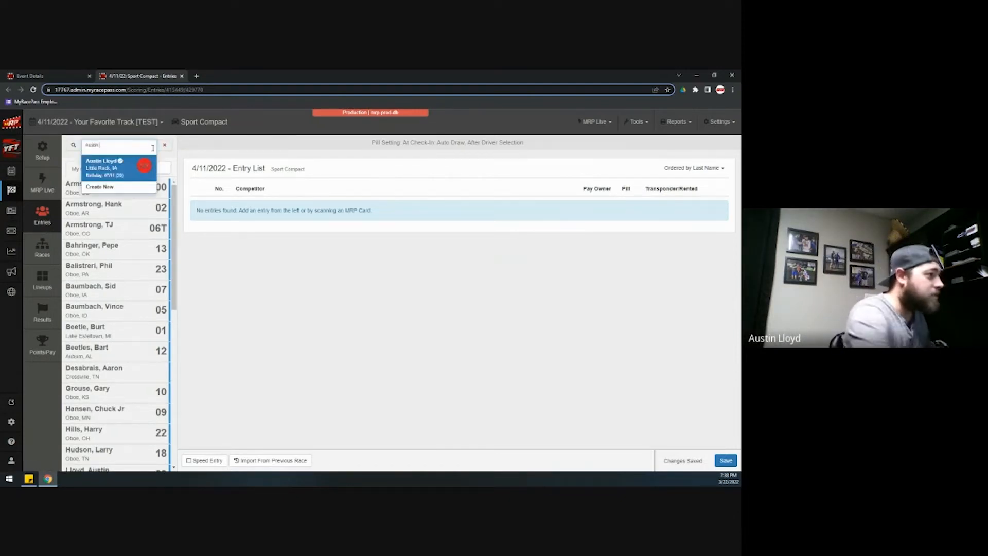
{"action": "left_click", "coordinate": [118, 166]}
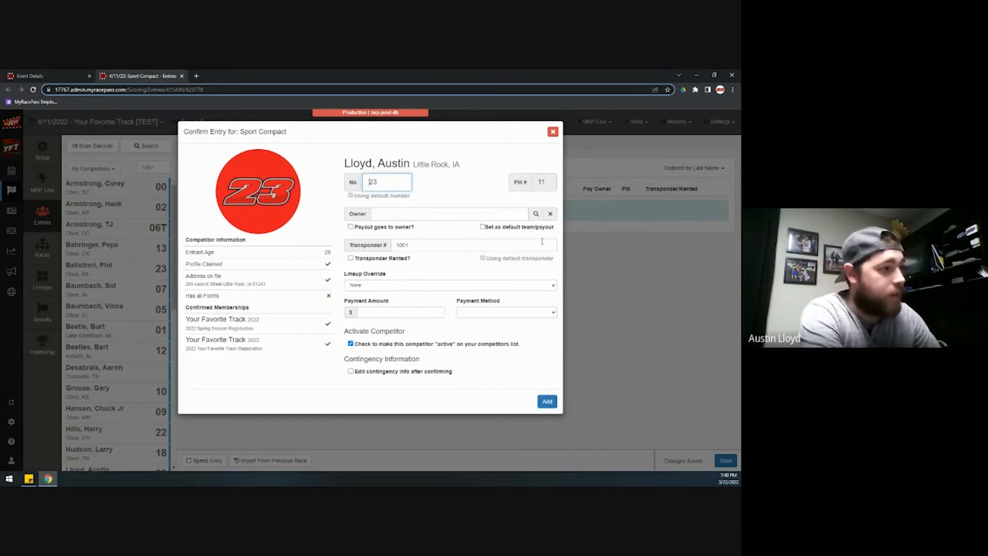
- Open the Owner/Team Finder from the magnifier beside the Owner field in Confirm Entry
{"action": "left_click", "coordinate": [536, 214]}
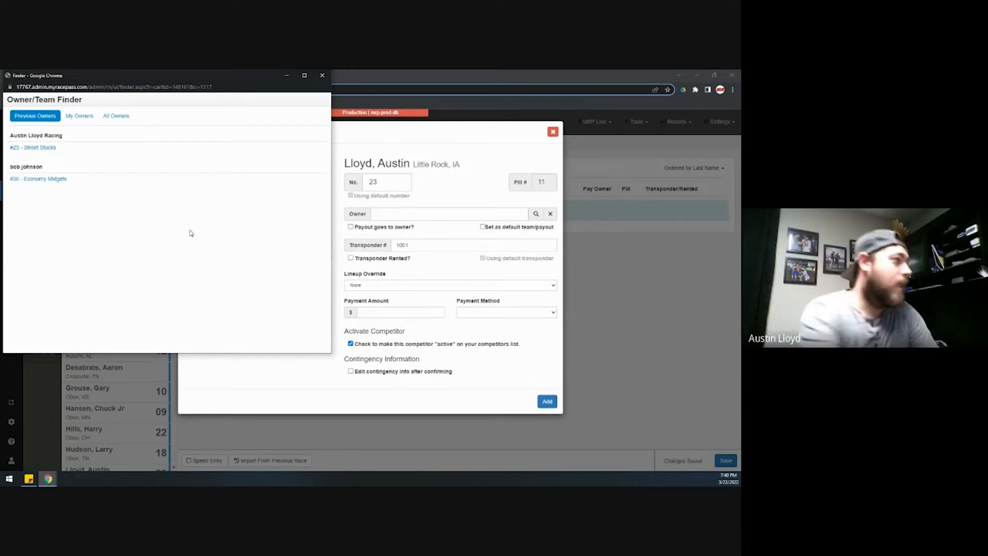
- Search all owners by name, then clear the search and try creating a new owner team
{"action": "left_click", "coordinate": [117, 117]}
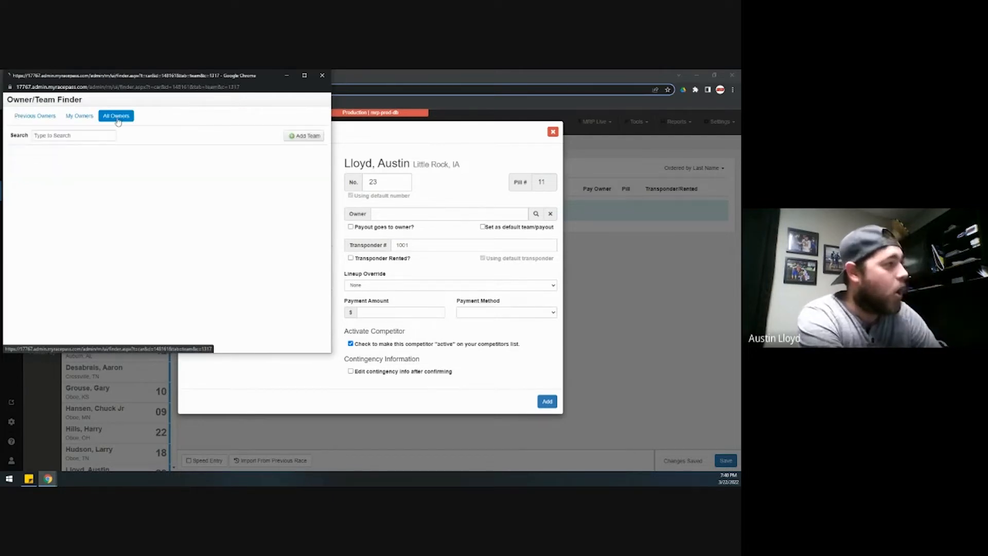
{"action": "left_click", "coordinate": [84, 136]}
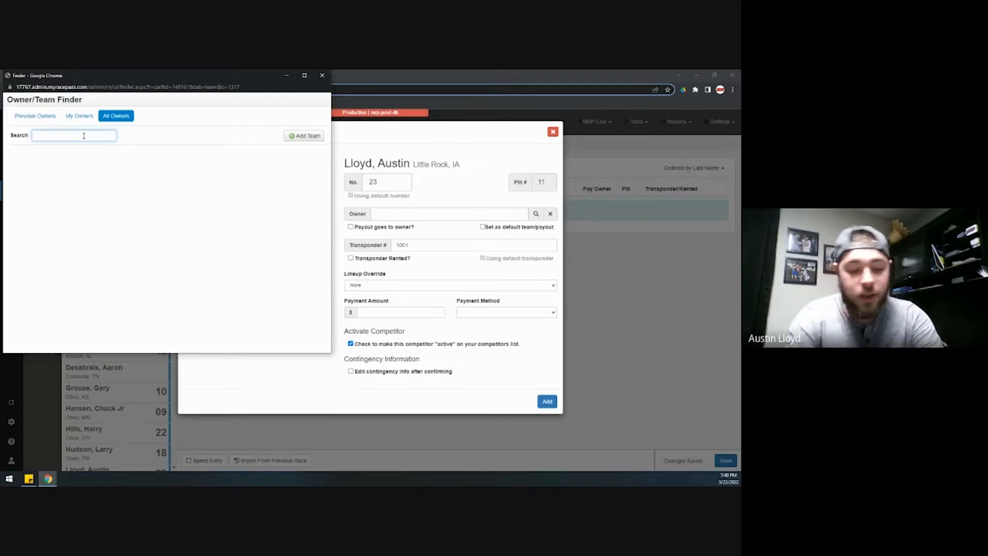
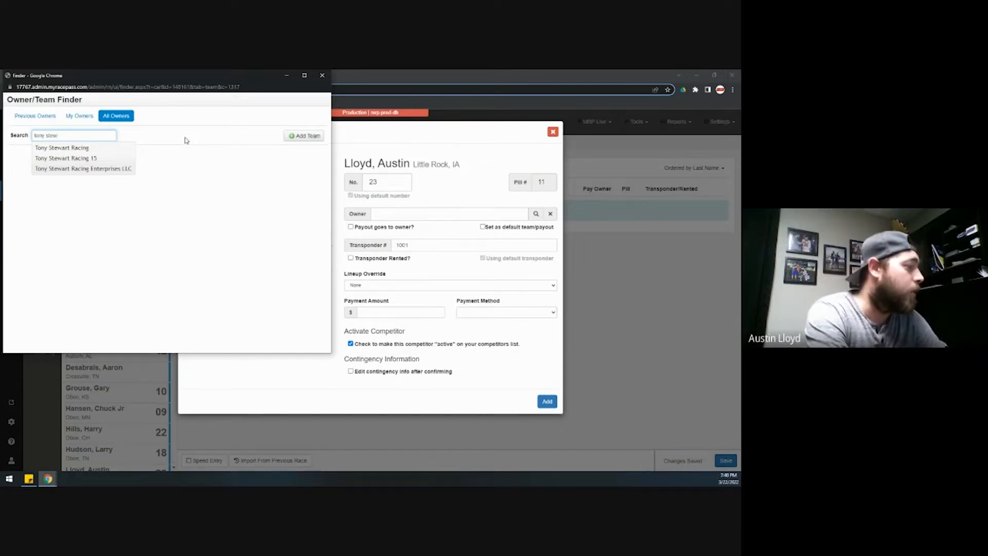
{"action": "triple_click", "coordinate": [81, 138]}
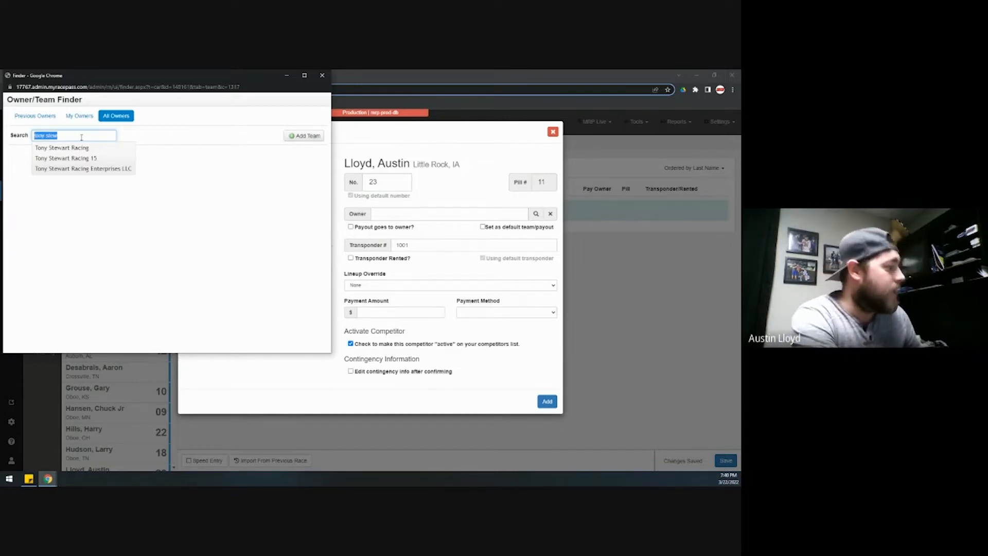
{"action": "key", "text": "BackSpace"}
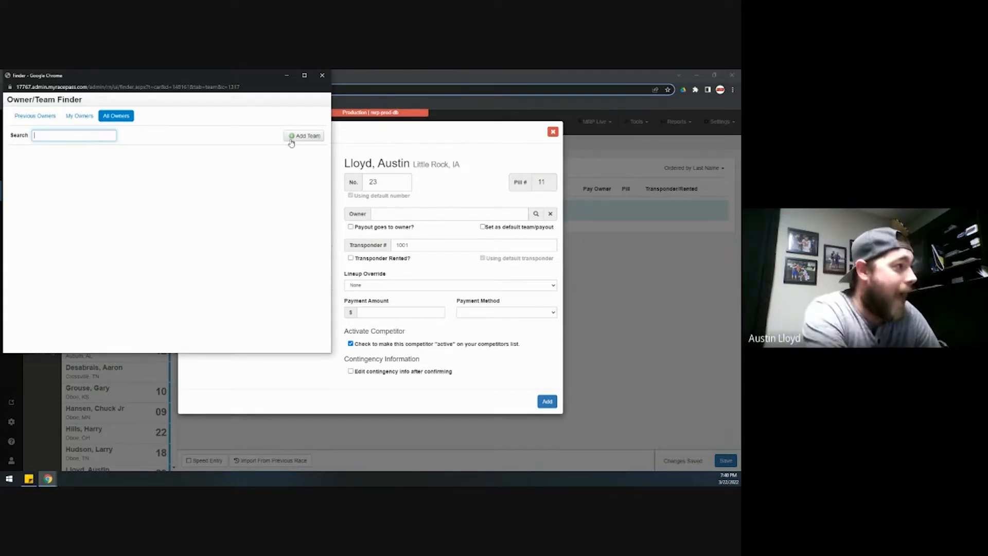
{"action": "left_click", "coordinate": [309, 137]}
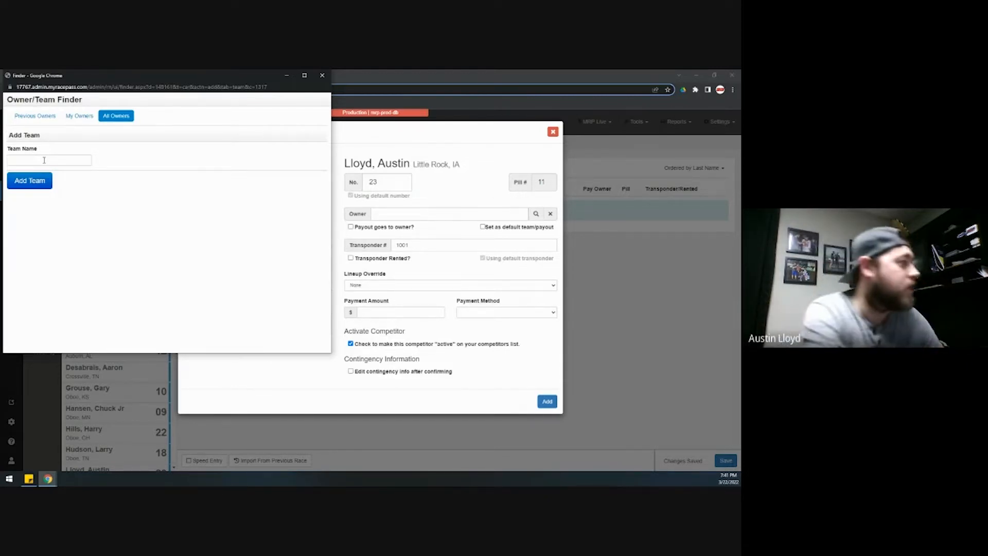
- Assign the driver's previous #23 racing team as owner and mark the transponder rented
{"action": "left_click", "coordinate": [35, 116]}
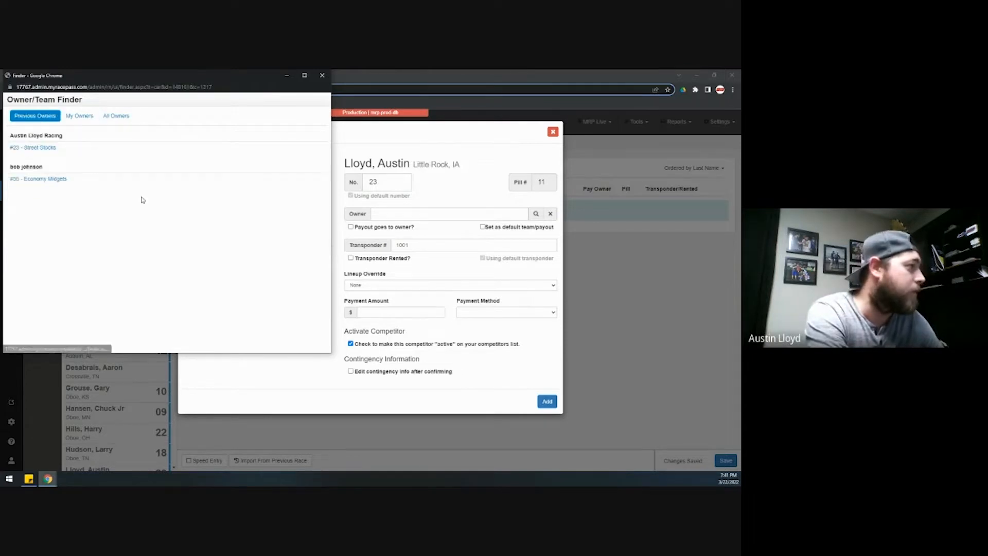
{"action": "left_click", "coordinate": [37, 148]}
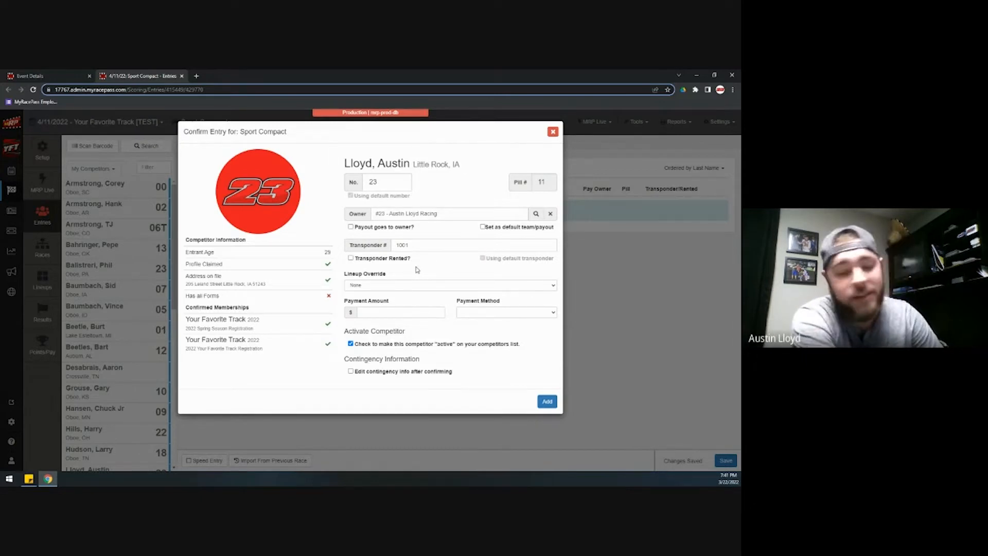
{"action": "left_click", "coordinate": [351, 257]}
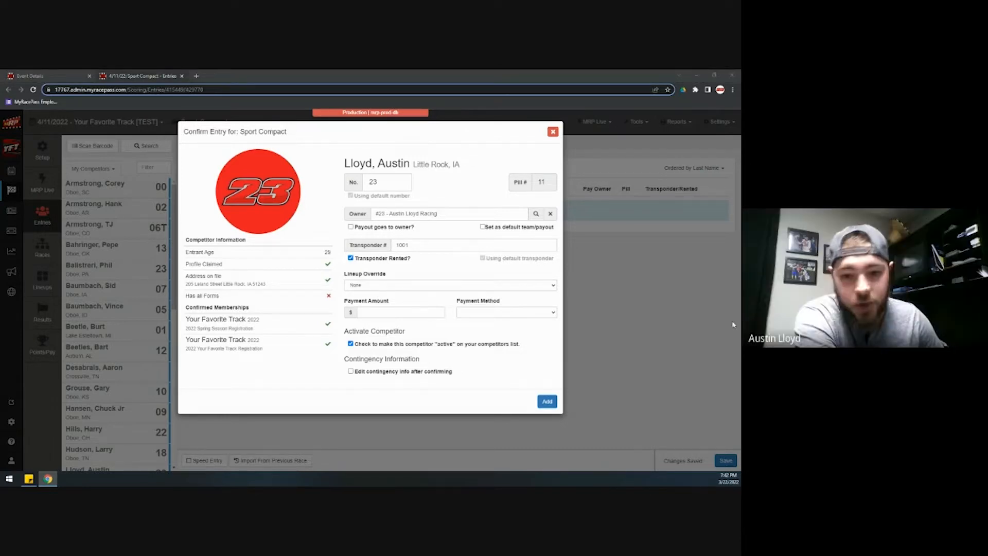
- Show the Lineup Override dropdown options for the car 23 entry
{"action": "left_click", "coordinate": [383, 286]}
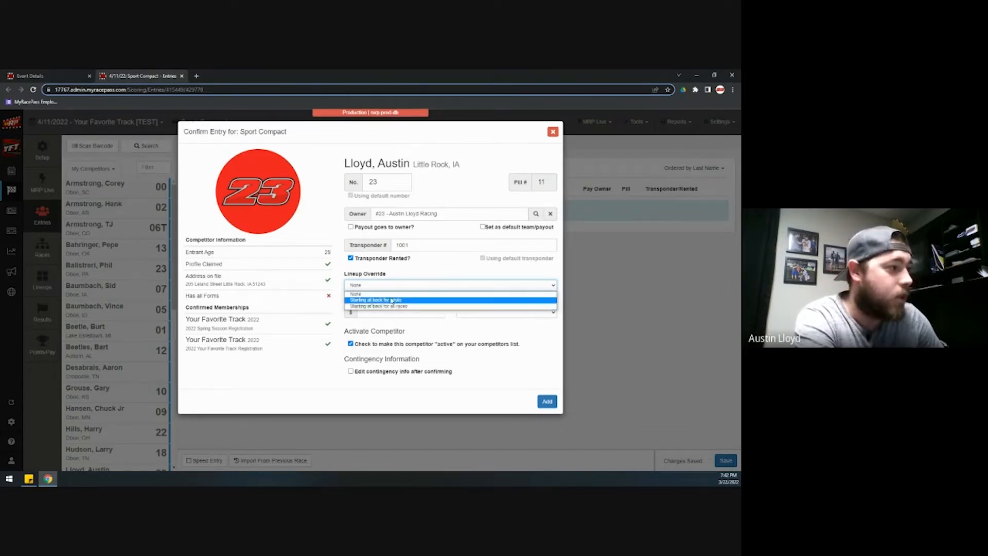
- Keep the lineup override at None and add car 23 as the first Sport Compact entry
{"action": "left_click", "coordinate": [395, 280]}
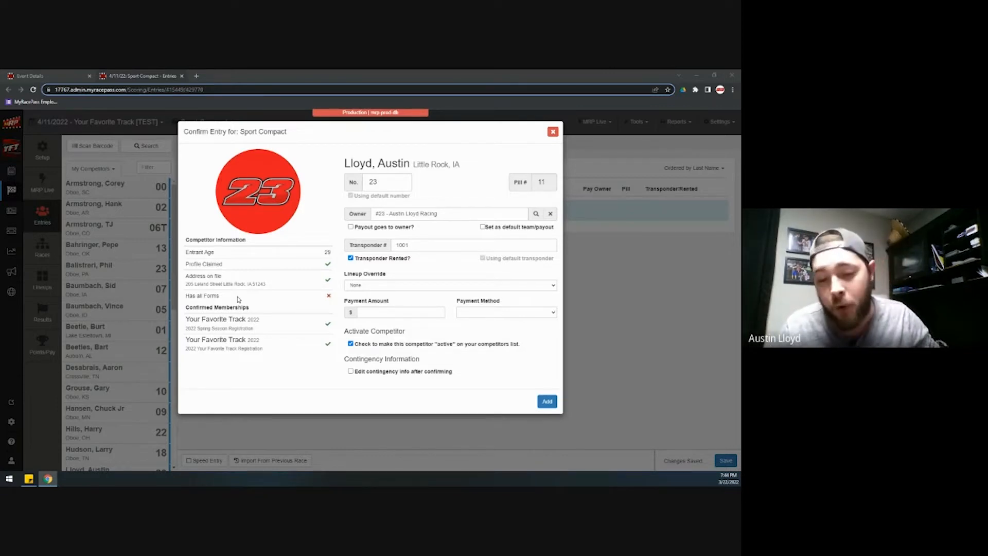
{"action": "left_click", "coordinate": [548, 402]}
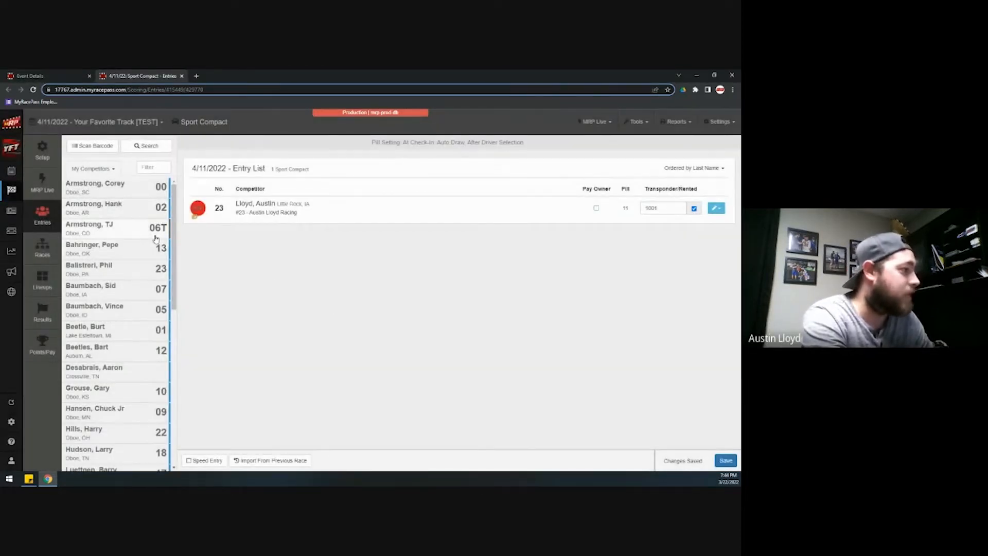
- Add the #00 competitor and the following competitors to the Sport Compact entry list
{"action": "left_click", "coordinate": [133, 191]}
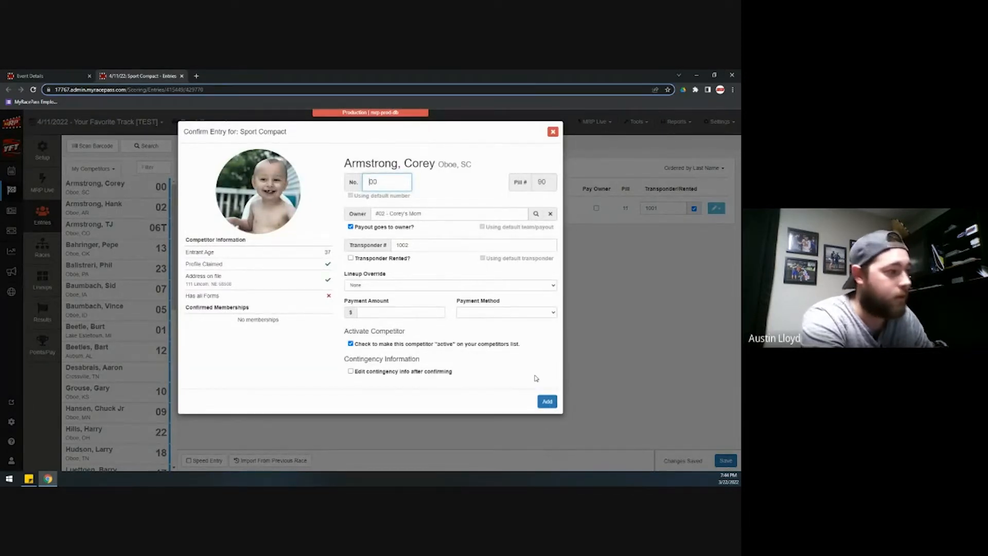
{"action": "left_click", "coordinate": [548, 402]}
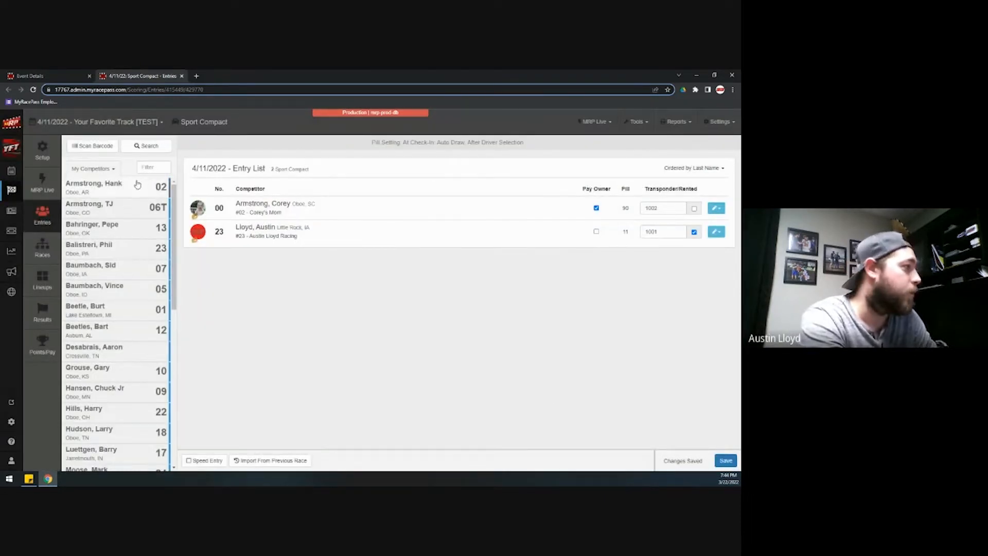
{"action": "left_click", "coordinate": [136, 182]}
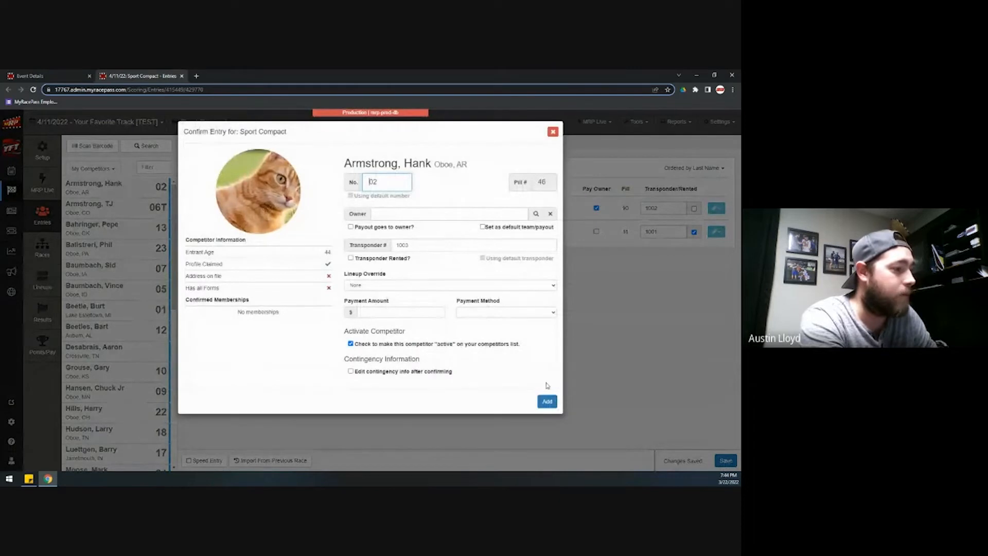
{"action": "left_click", "coordinate": [548, 402]}
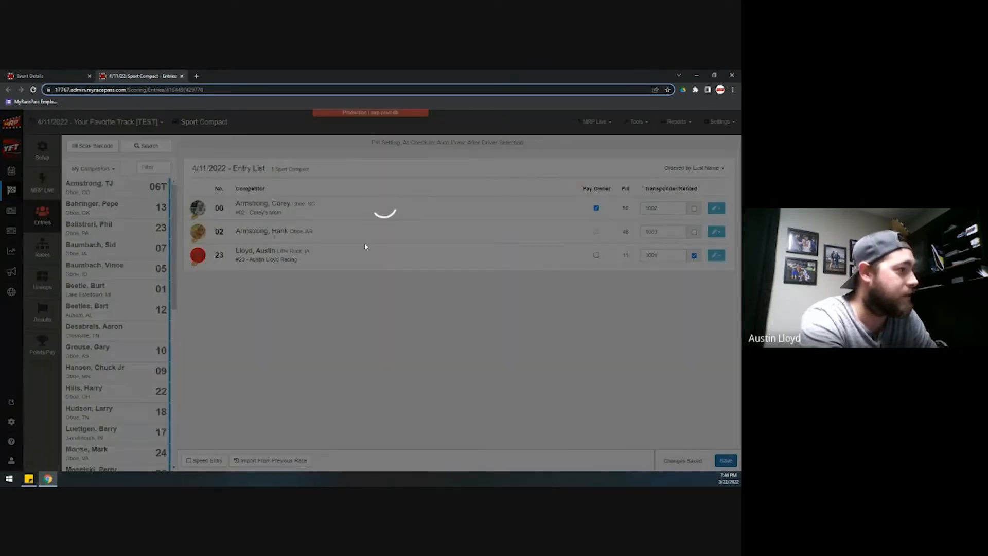
{"action": "left_click", "coordinate": [549, 402]}
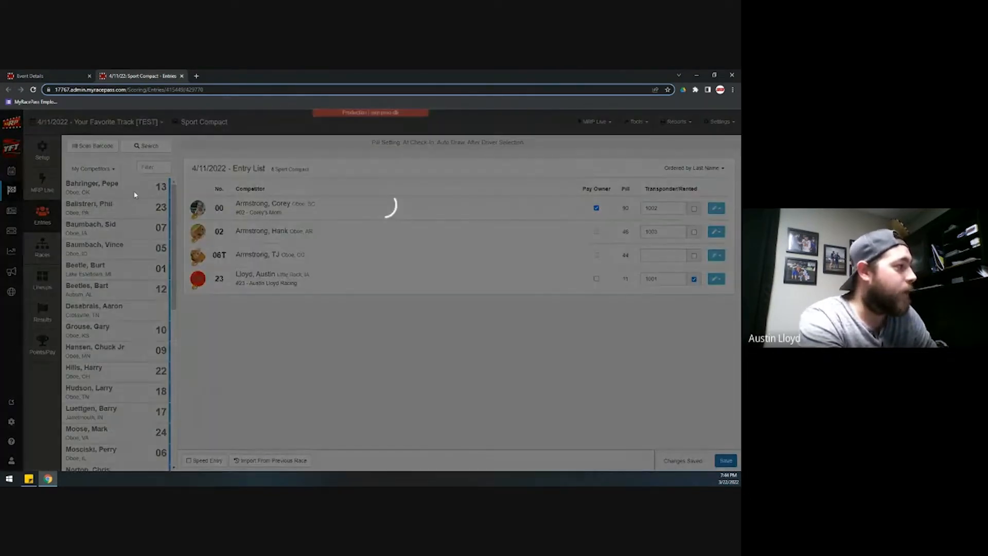
{"action": "left_click", "coordinate": [538, 401]}
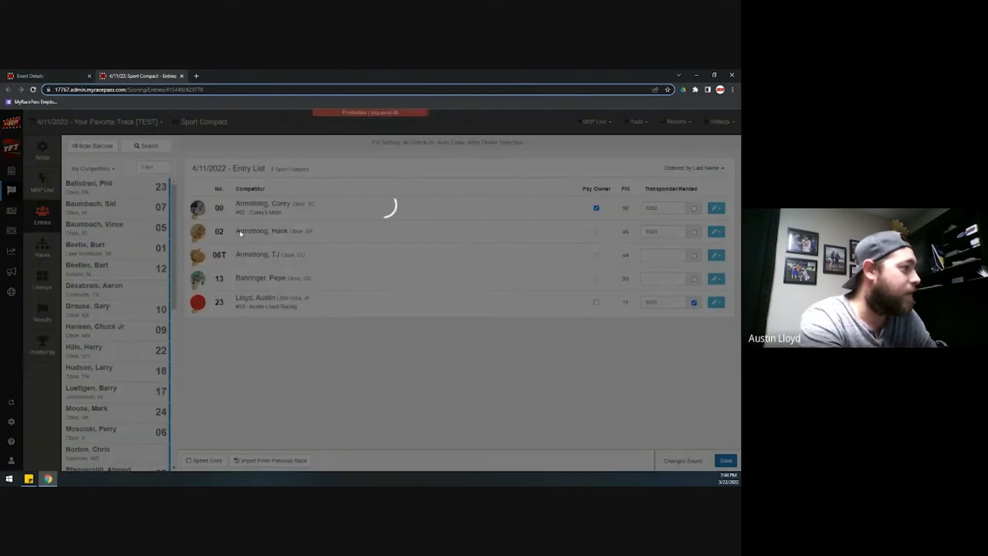
{"action": "left_click", "coordinate": [539, 401]}
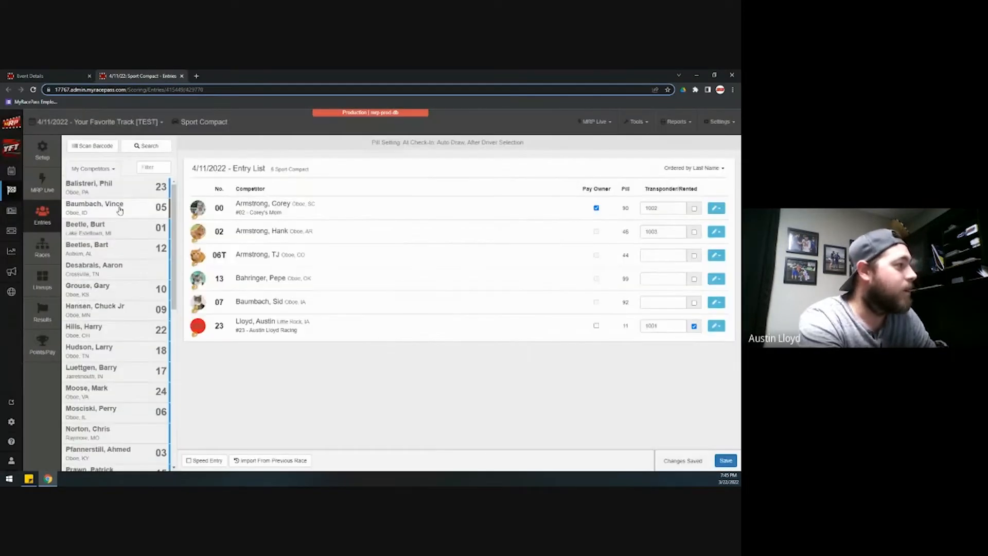
{"action": "left_click", "coordinate": [118, 207]}
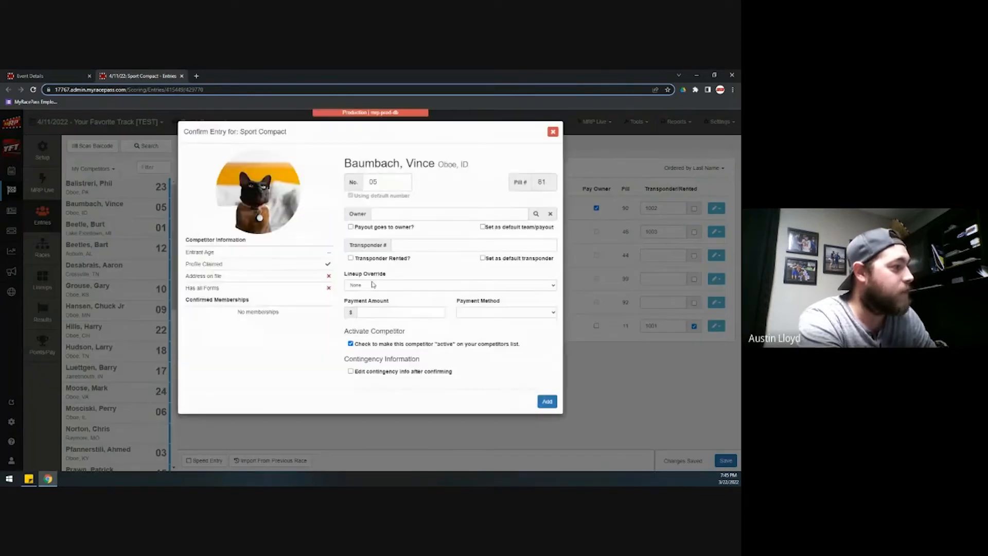
{"action": "left_click", "coordinate": [547, 401]}
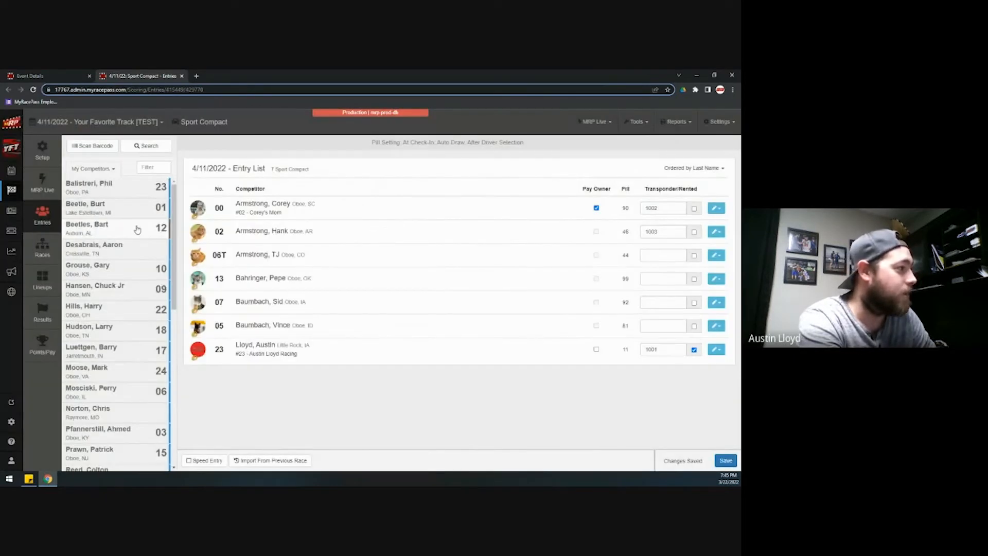
{"action": "left_click", "coordinate": [127, 206]}
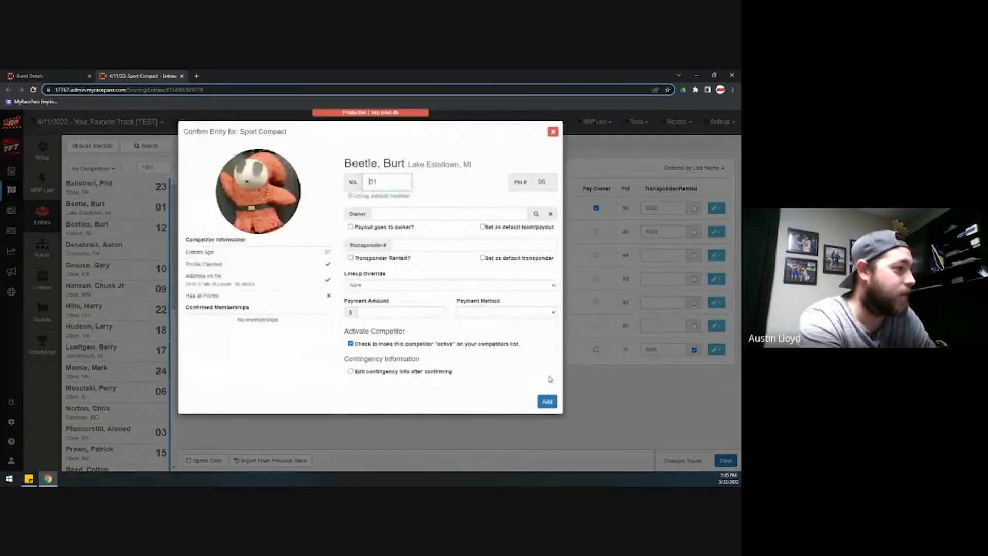
{"action": "left_click", "coordinate": [549, 401]}
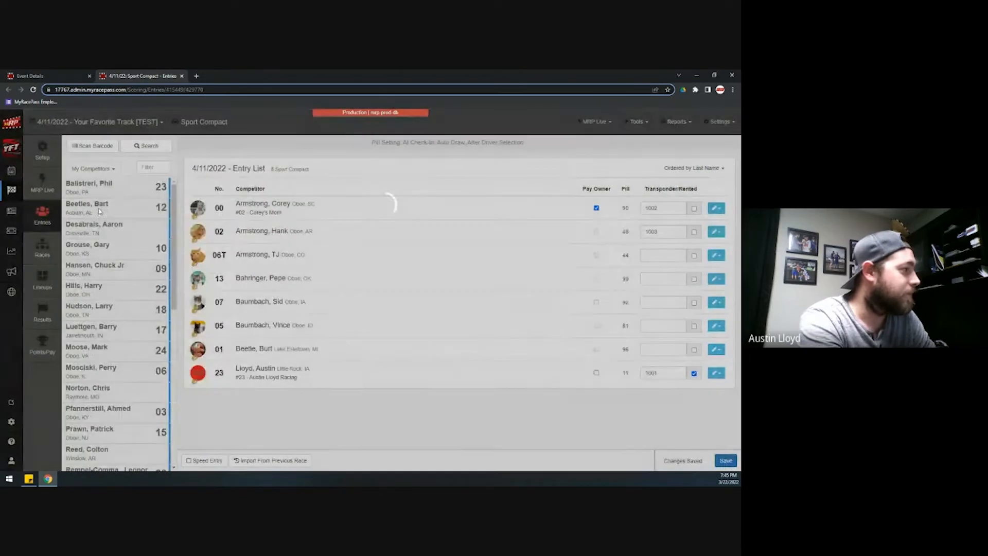
{"action": "left_click", "coordinate": [117, 207]}
{"action": "left_click", "coordinate": [548, 402]}
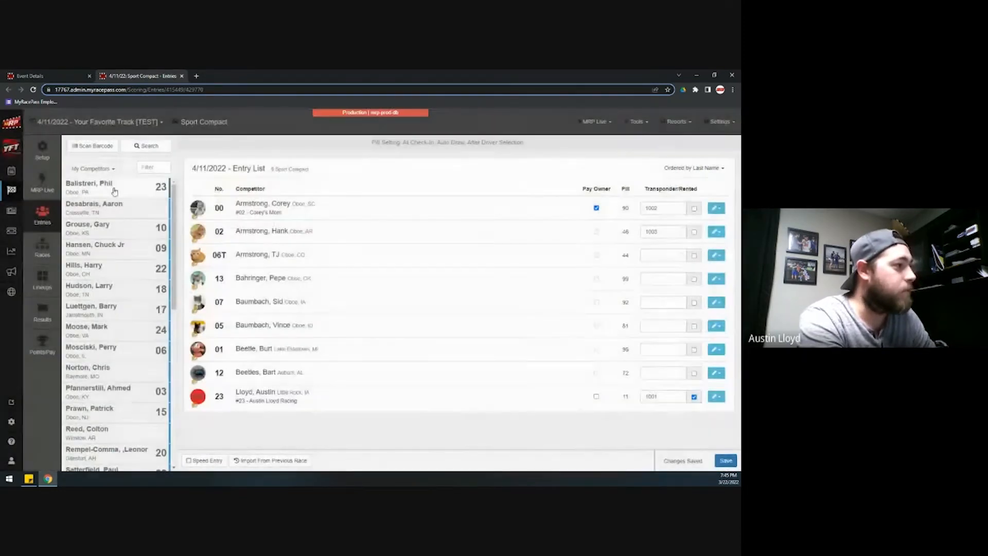
- Enter the last competitor as car 23B because number 23 is already taken
{"action": "left_click", "coordinate": [115, 192]}
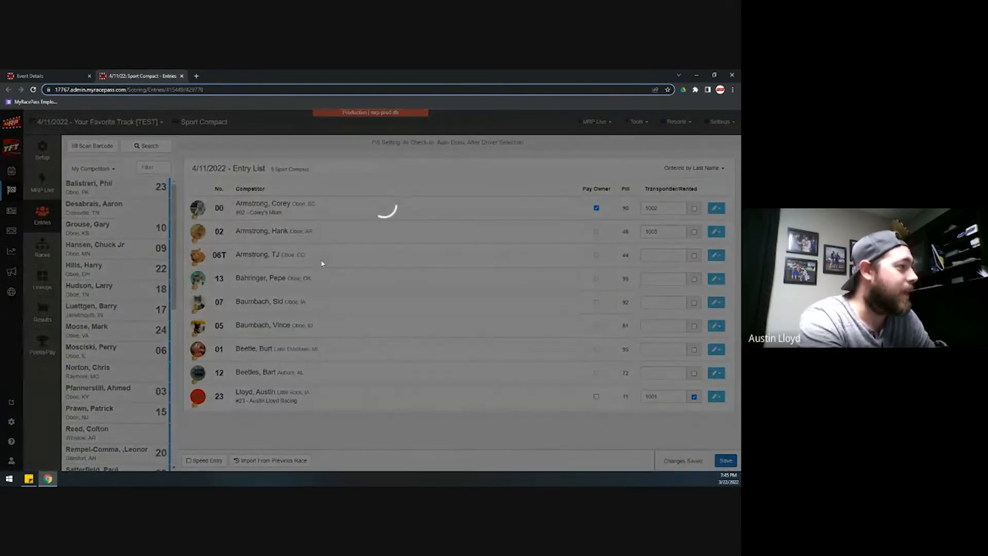
{"action": "left_click", "coordinate": [549, 401]}
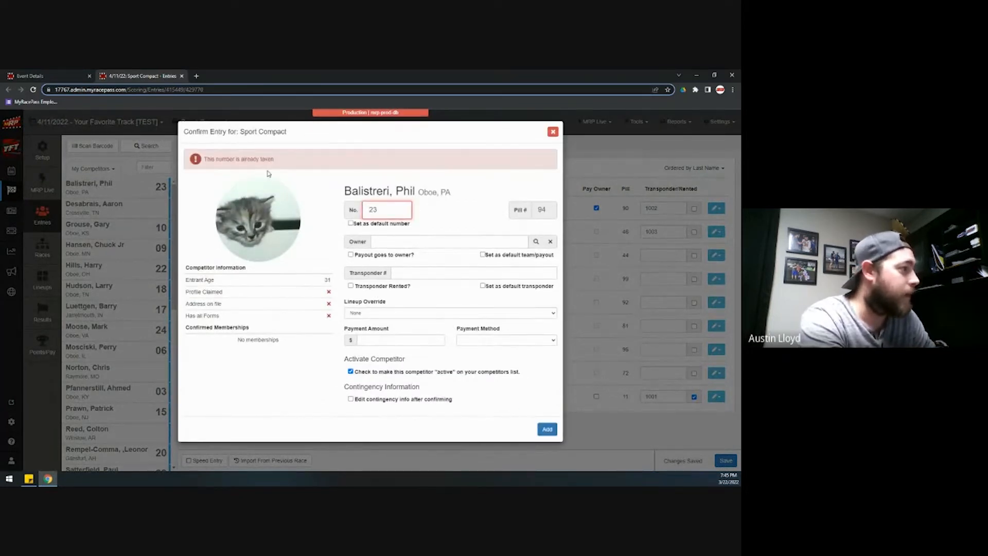
{"action": "left_click", "coordinate": [394, 210]}
{"action": "left_click", "coordinate": [372, 257]}
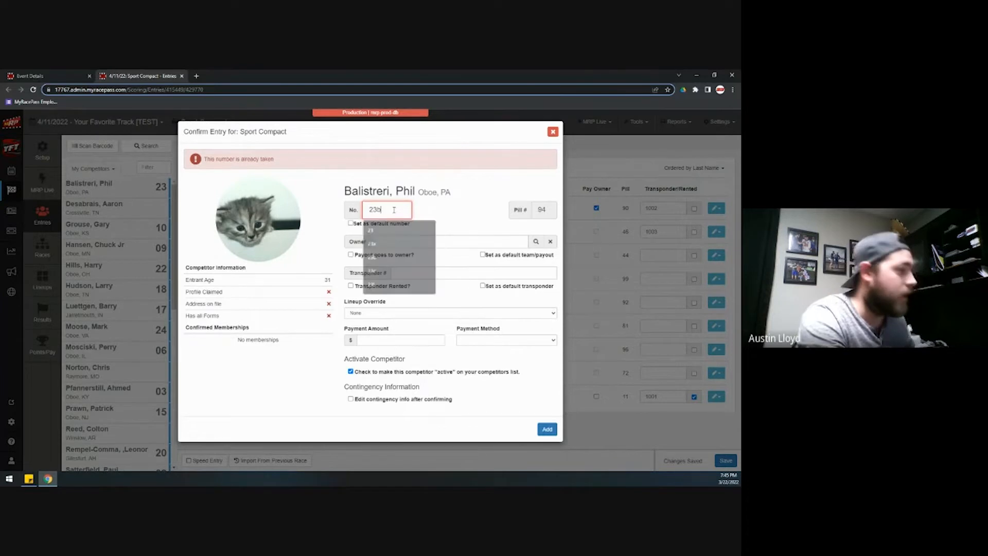
{"action": "left_click", "coordinate": [548, 430]}
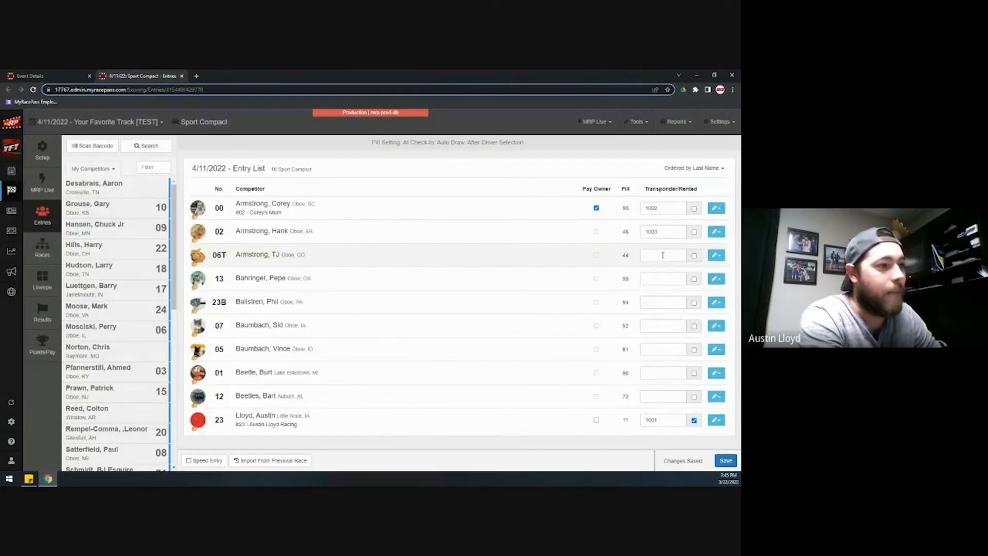
{"action": "left_click", "coordinate": [663, 254]}
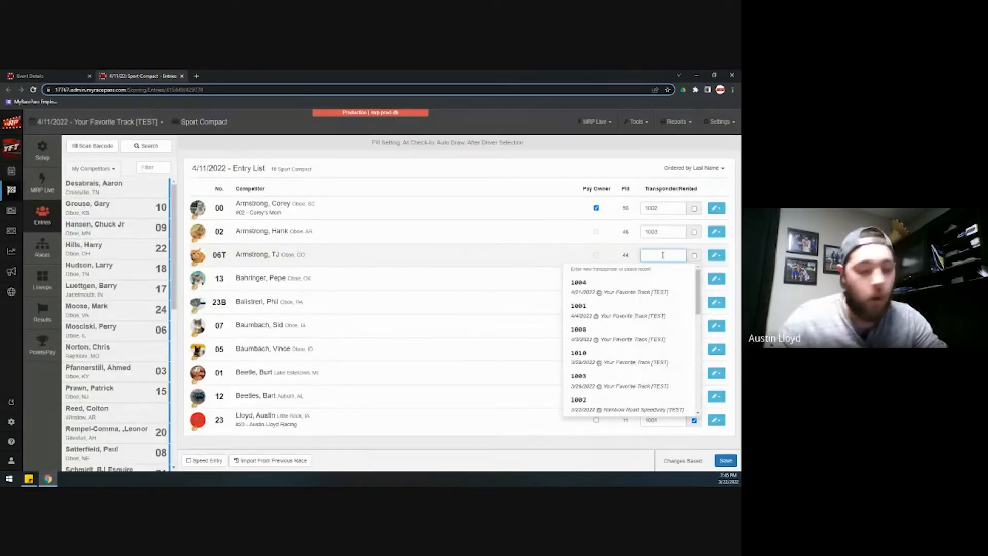
- Give cars 06T, 13, 23B and 07 transponders 1004, 1005, 1006 and 1007
{"action": "type", "text": "1004"}
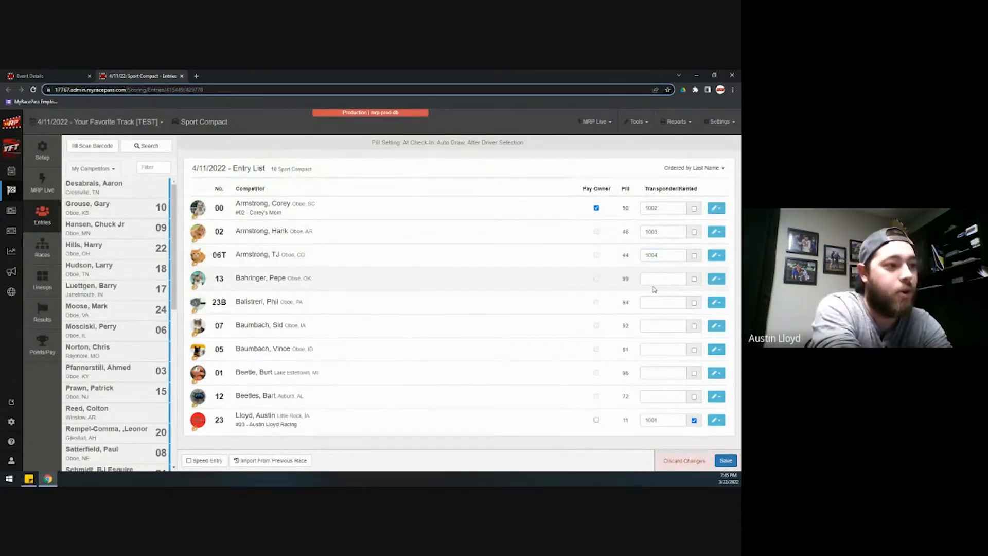
{"action": "left_click", "coordinate": [655, 278]}
{"action": "type", "text": "100"}
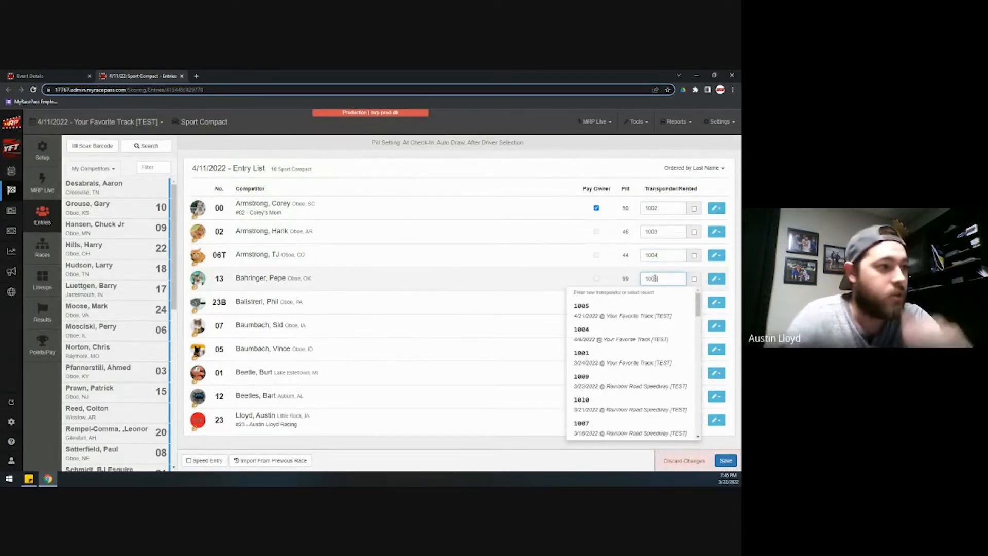
{"action": "type", "text": "5"}
{"action": "left_click", "coordinate": [651, 301]}
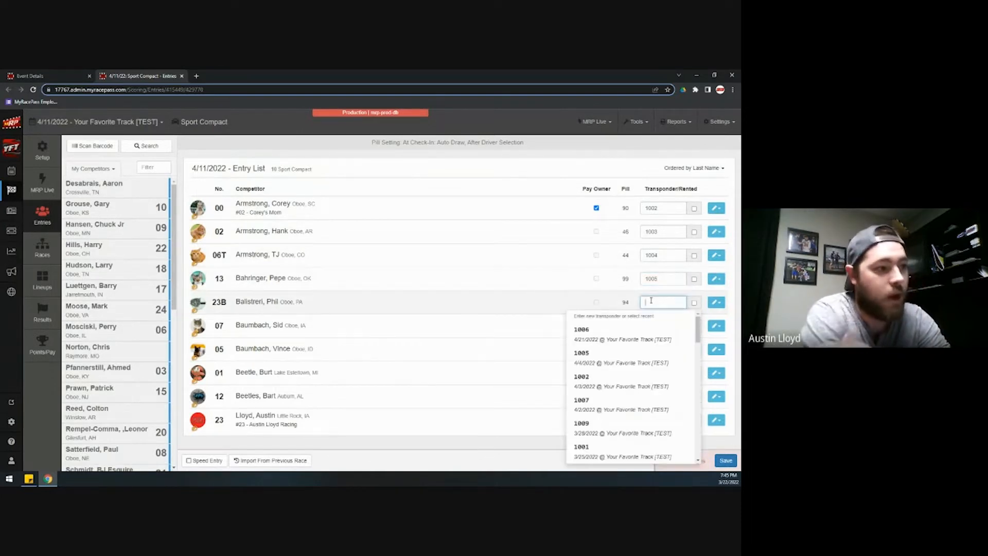
{"action": "type", "text": "1006"}
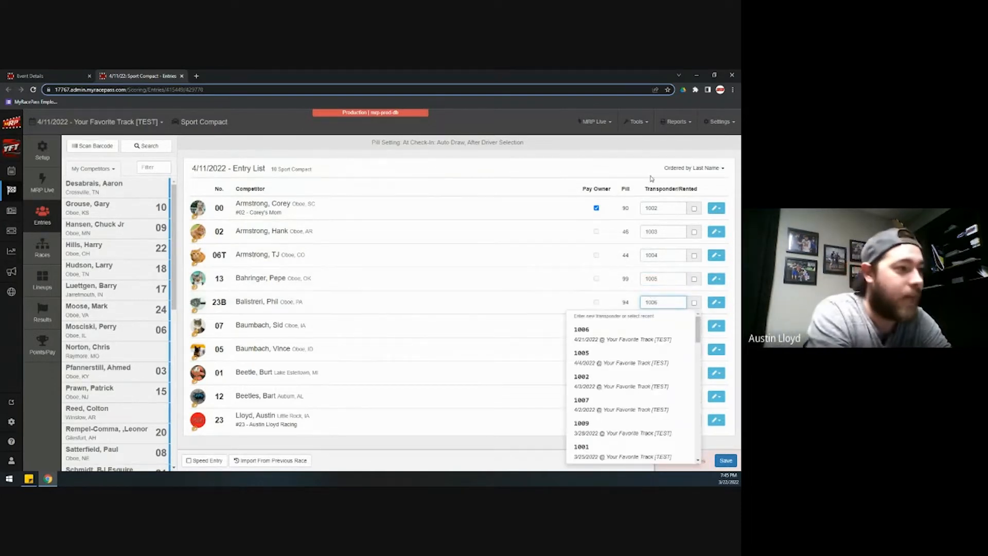
{"action": "left_click", "coordinate": [656, 327]}
{"action": "type", "text": "1007"}
- Give cars 05, 01 and 12 transponders 1008, 1009 and 1010, correcting the mistyped 2020
{"action": "left_click", "coordinate": [644, 350]}
{"action": "type", "text": "1008"}
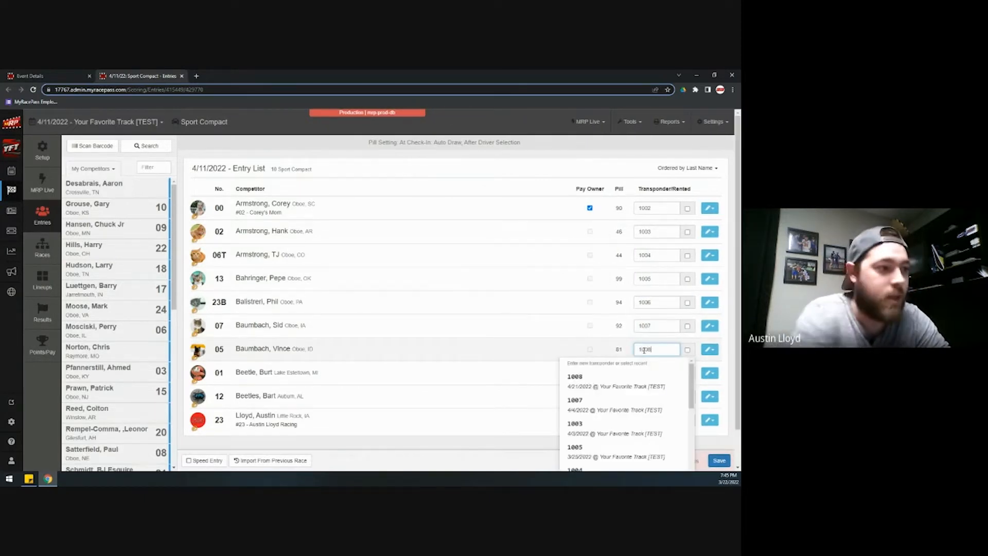
{"action": "left_click", "coordinate": [653, 371]}
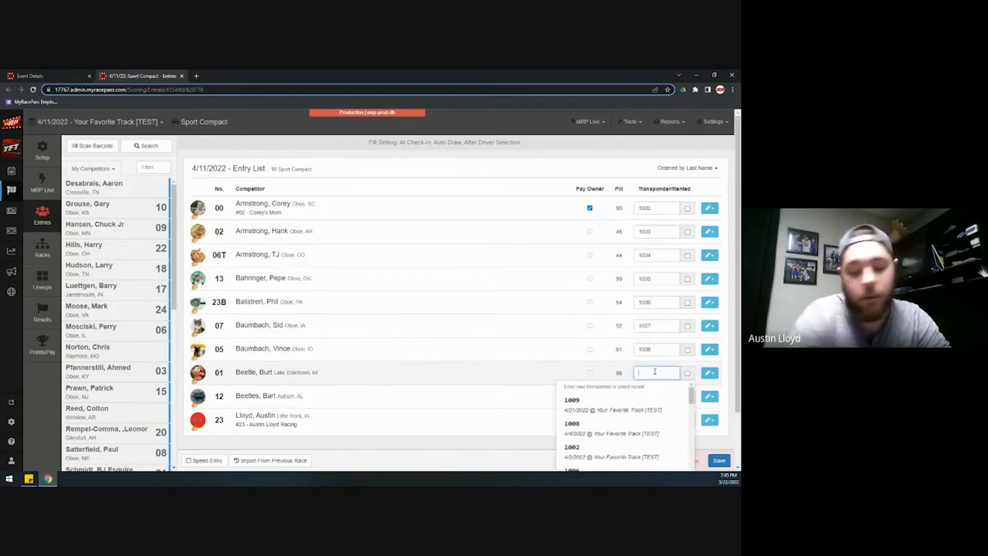
{"action": "type", "text": "1009"}
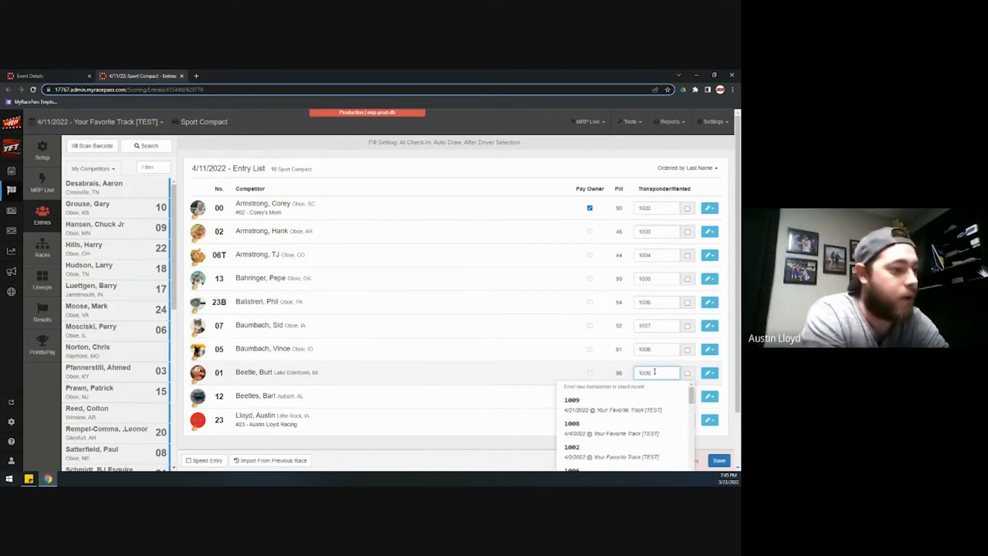
{"action": "left_click", "coordinate": [653, 397]}
{"action": "type", "text": "2020"}
{"action": "double_click", "coordinate": [653, 397]}
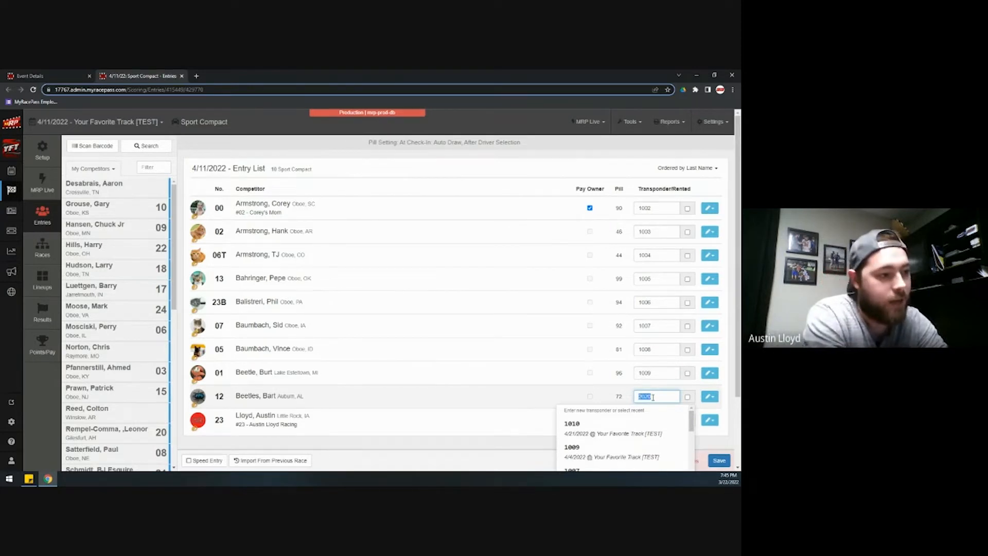
{"action": "type", "text": "1010"}
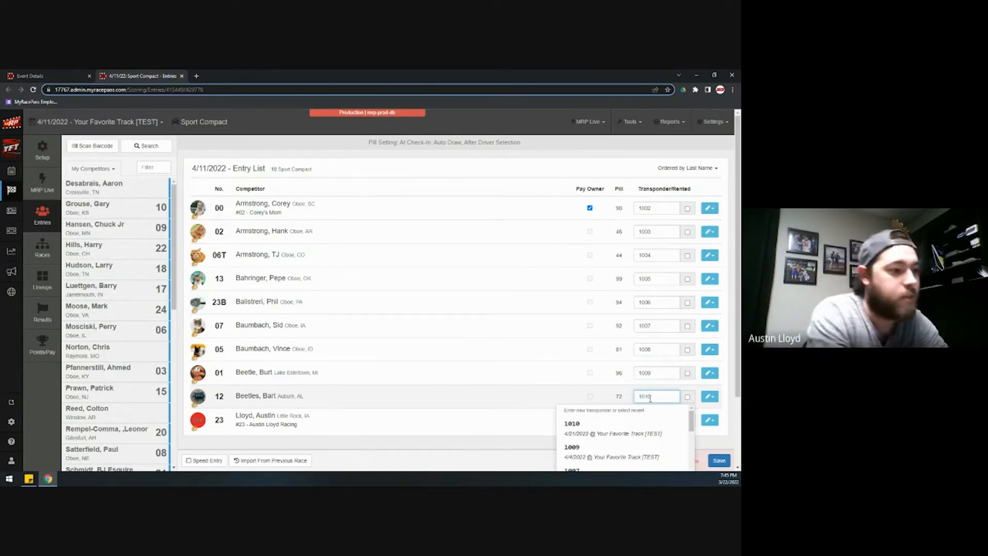
{"action": "left_click", "coordinate": [633, 395]}
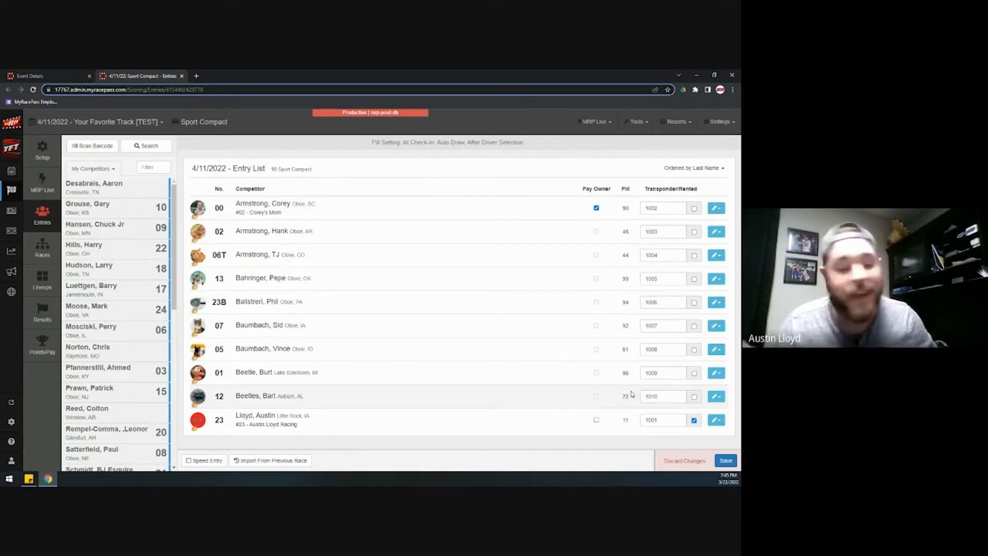
{"action": "left_click", "coordinate": [695, 168]}
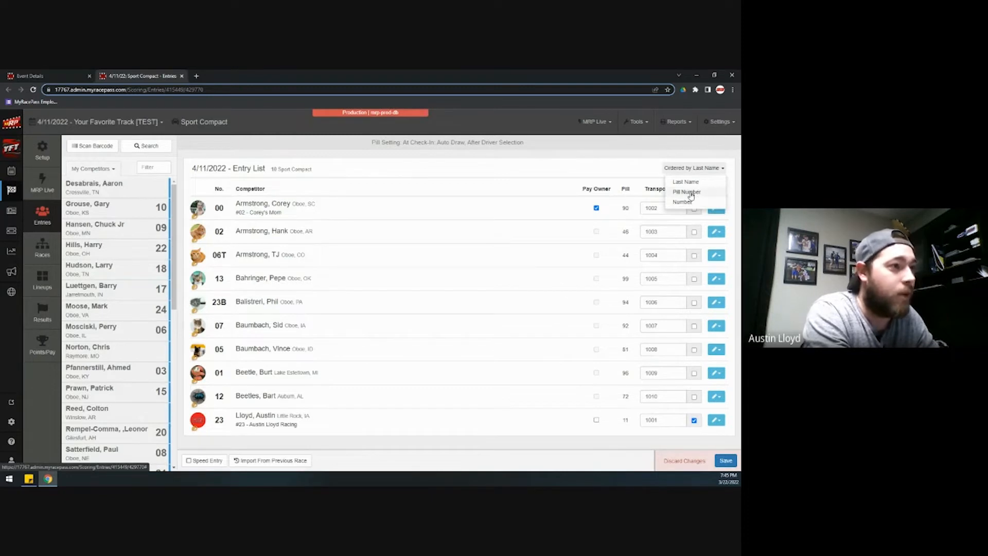
{"action": "left_click", "coordinate": [685, 182]}
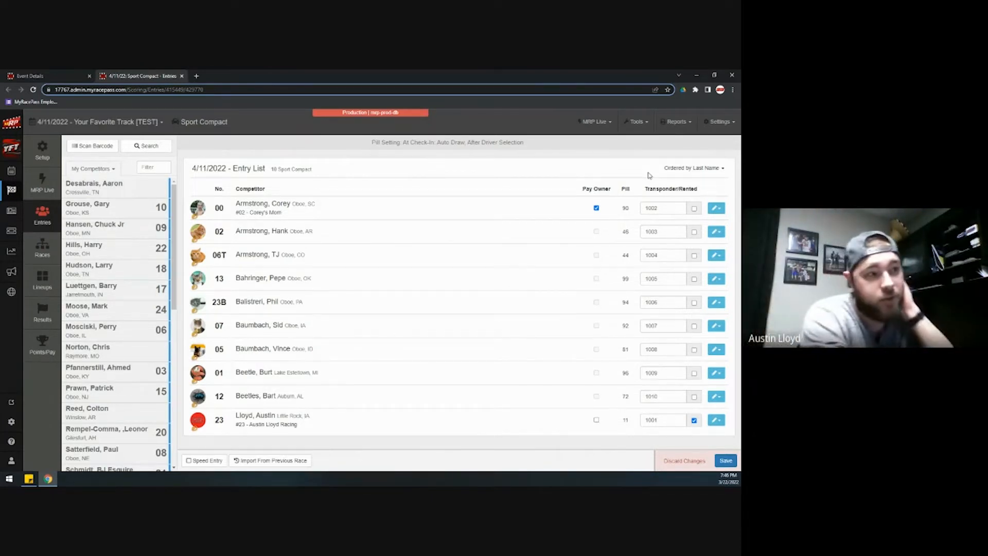
{"action": "left_click", "coordinate": [717, 210]}
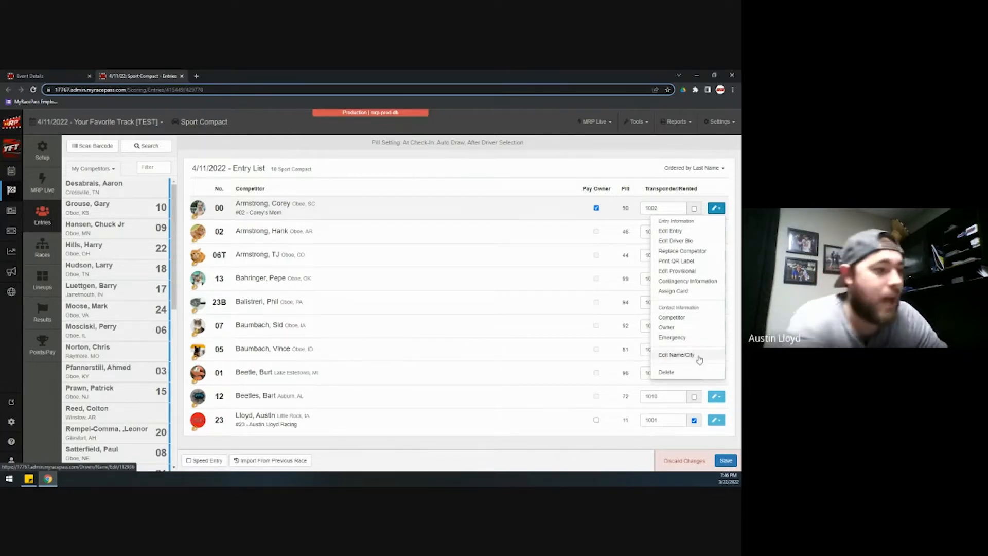
{"action": "left_click", "coordinate": [525, 186]}
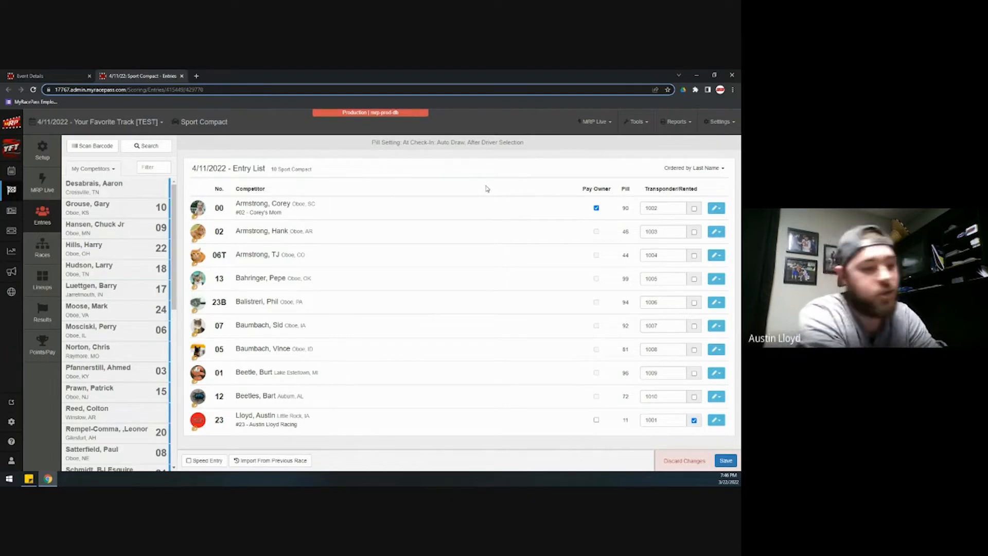
- Save the Sport Compact entry list and go to the event's Races page
{"action": "left_click", "coordinate": [731, 461]}
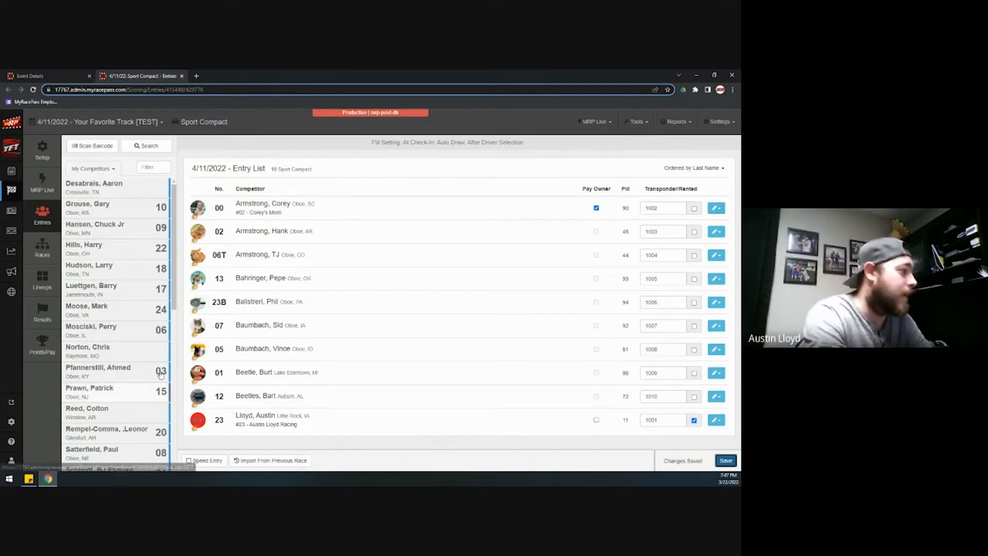
{"action": "left_click", "coordinate": [57, 256]}
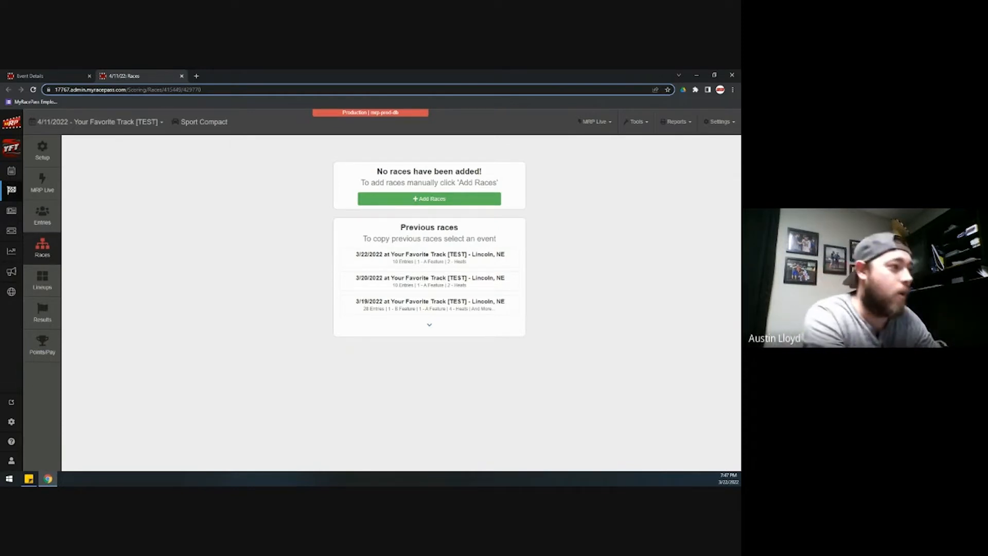
- Add race rows for one Qualifying race and 2 Heats
{"action": "left_click", "coordinate": [418, 201]}
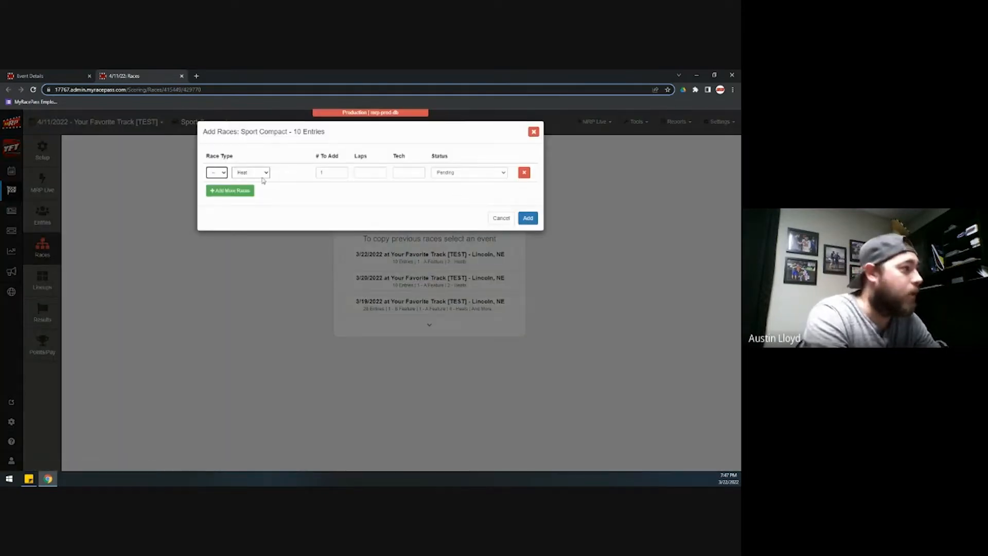
{"action": "left_click", "coordinate": [246, 174]}
{"action": "left_click", "coordinate": [247, 200]}
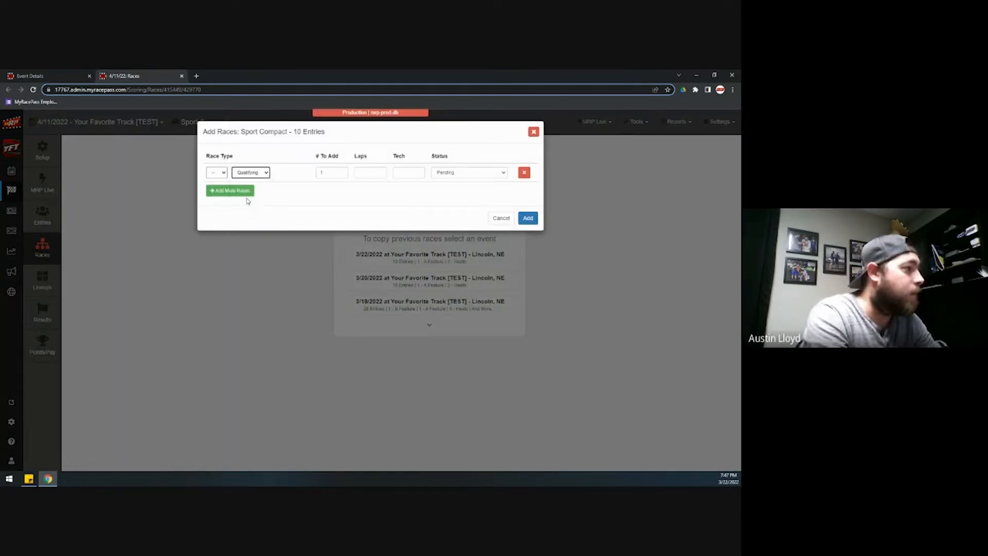
{"action": "left_click", "coordinate": [237, 191]}
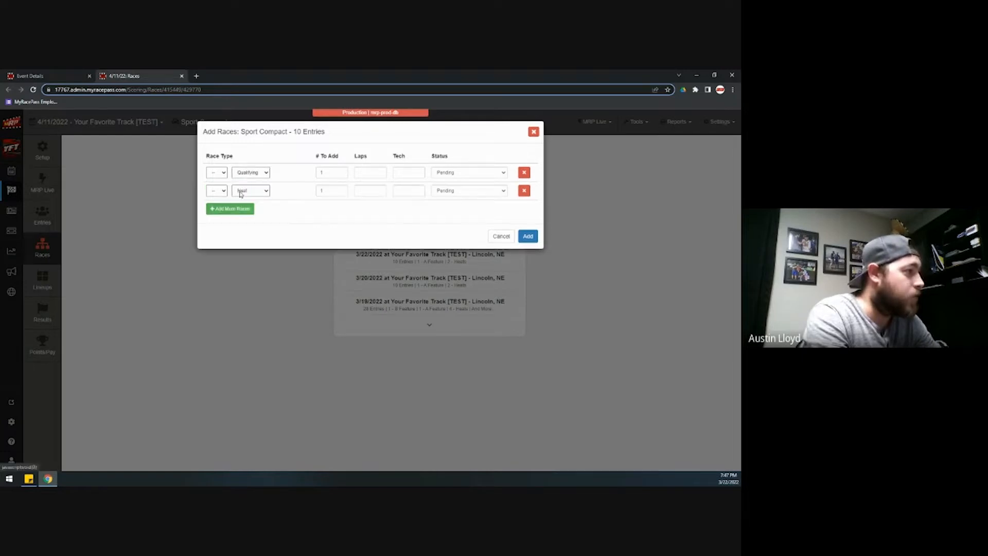
{"action": "left_click", "coordinate": [322, 191]}
{"action": "type", "text": "2"}
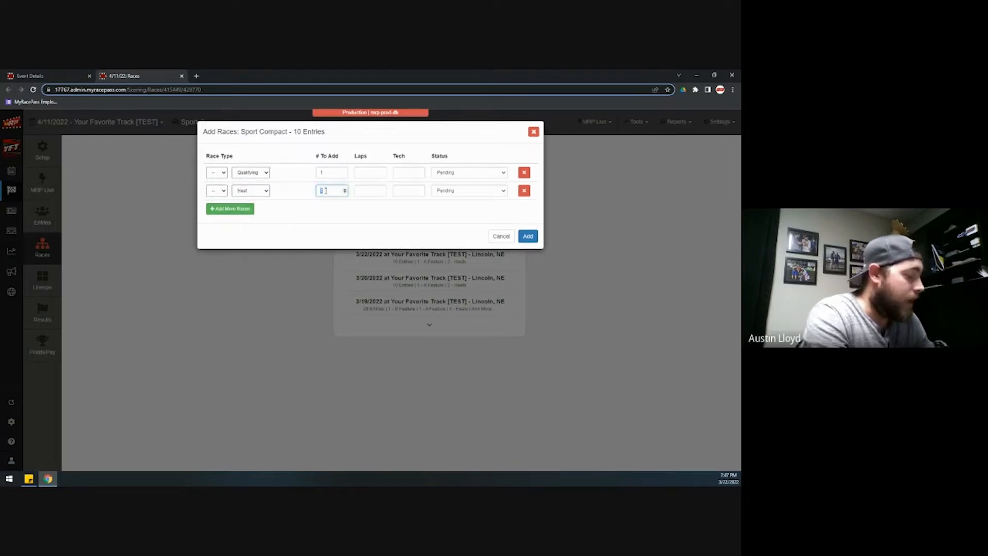
- Add a row for 1 A Feature and add all the configured races to the event
{"action": "left_click", "coordinate": [243, 209]}
{"action": "left_click", "coordinate": [217, 209]}
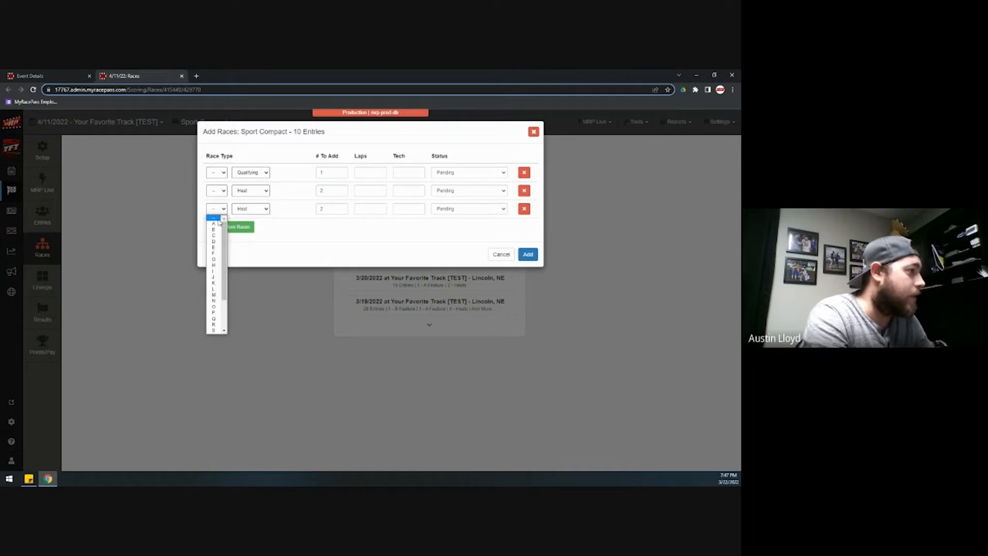
{"action": "left_click", "coordinate": [222, 222]}
{"action": "left_click", "coordinate": [251, 209]}
{"action": "left_click", "coordinate": [246, 217]}
{"action": "left_click", "coordinate": [325, 208]}
{"action": "type", "text": "1"}
{"action": "left_click", "coordinate": [332, 231]}
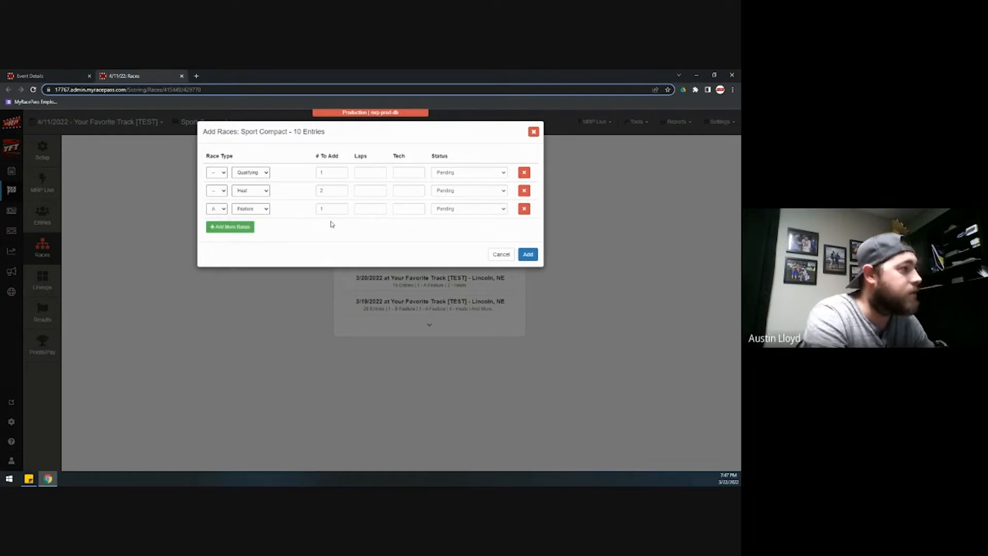
{"action": "left_click", "coordinate": [527, 256]}
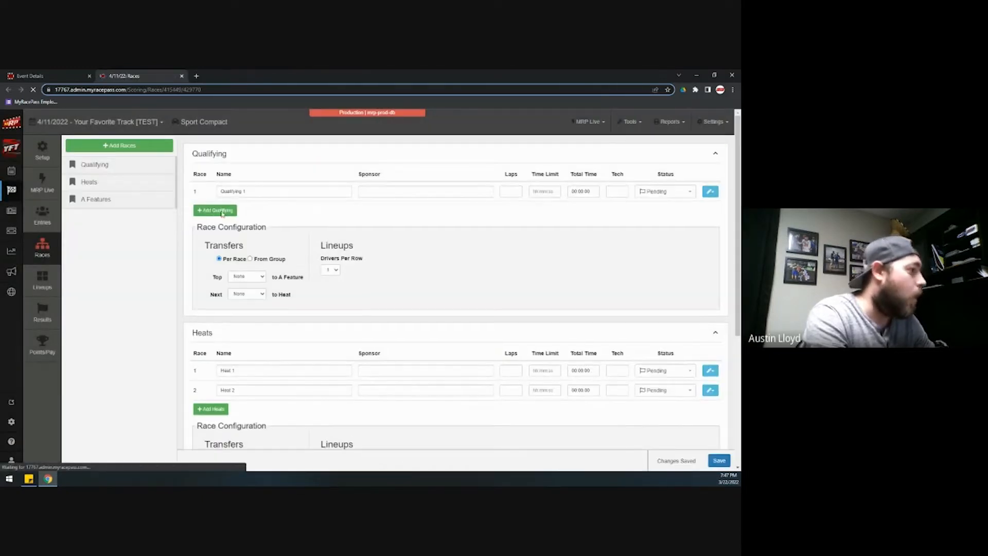
- Switch to the 4/13/2022 - Your Favorite Track [TEST] event
{"action": "scroll", "coordinate": [268, 332], "scroll_direction": "down", "scroll_amount": 4}
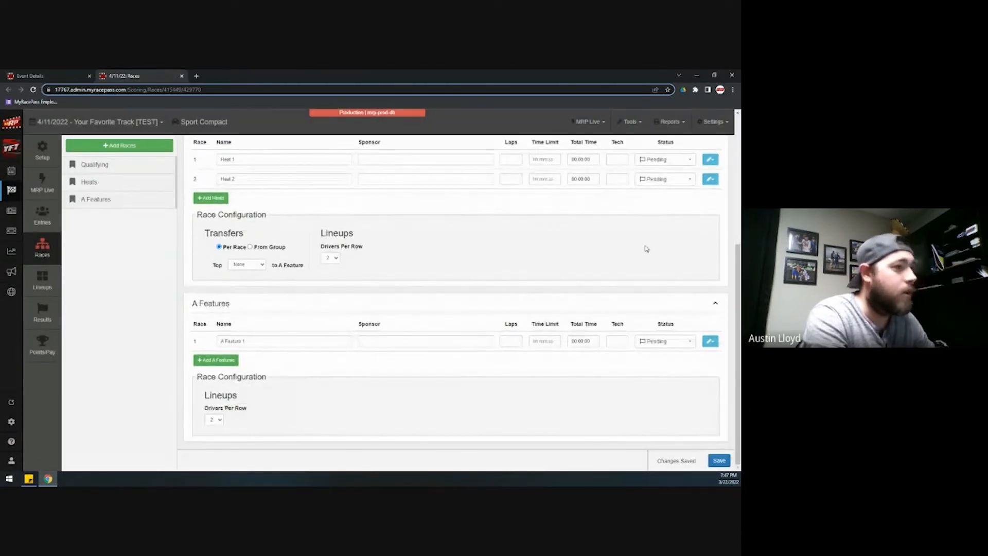
{"action": "scroll", "coordinate": [669, 294], "scroll_direction": "up", "scroll_amount": 2}
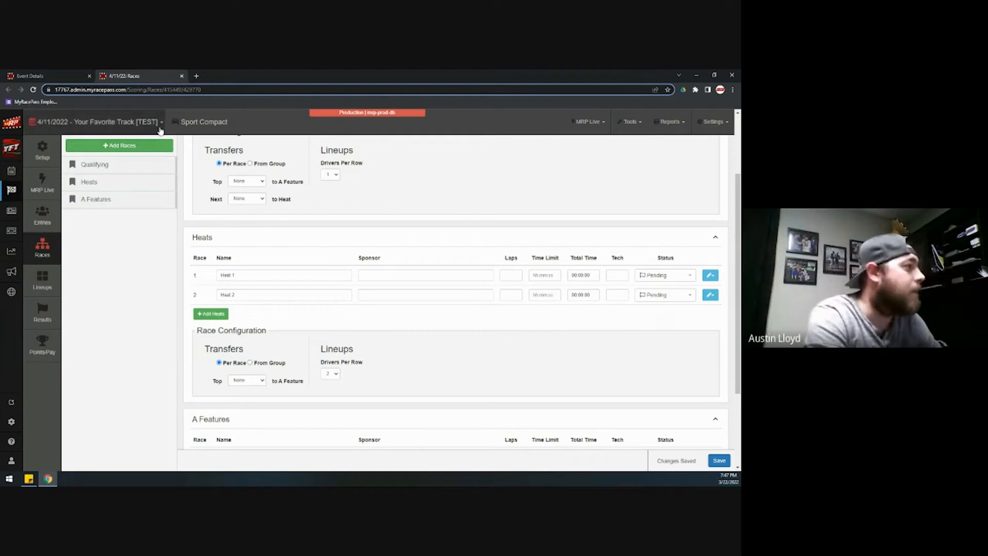
{"action": "left_click", "coordinate": [98, 122]}
{"action": "left_click", "coordinate": [110, 203]}
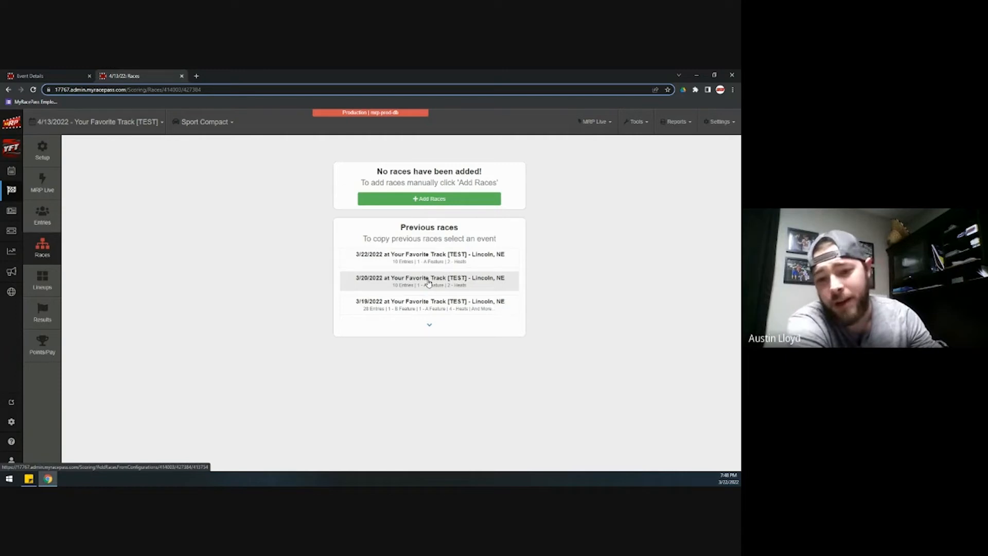
- Switch back to the 4/11/2022 - Your Favorite Track [TEST] event
{"action": "left_click", "coordinate": [137, 122]}
{"action": "left_click", "coordinate": [82, 182]}
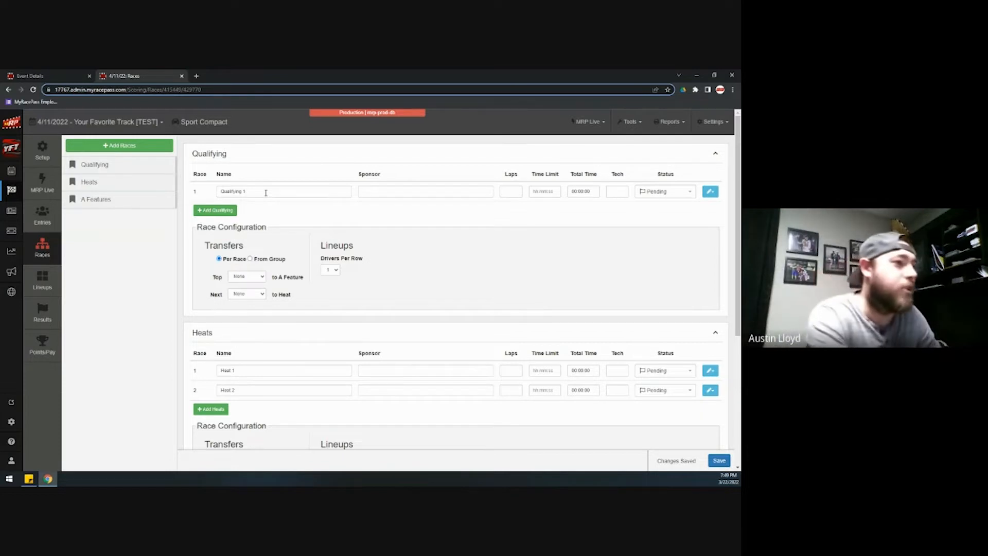
{"action": "scroll", "coordinate": [529, 234], "scroll_direction": "down", "scroll_amount": 1}
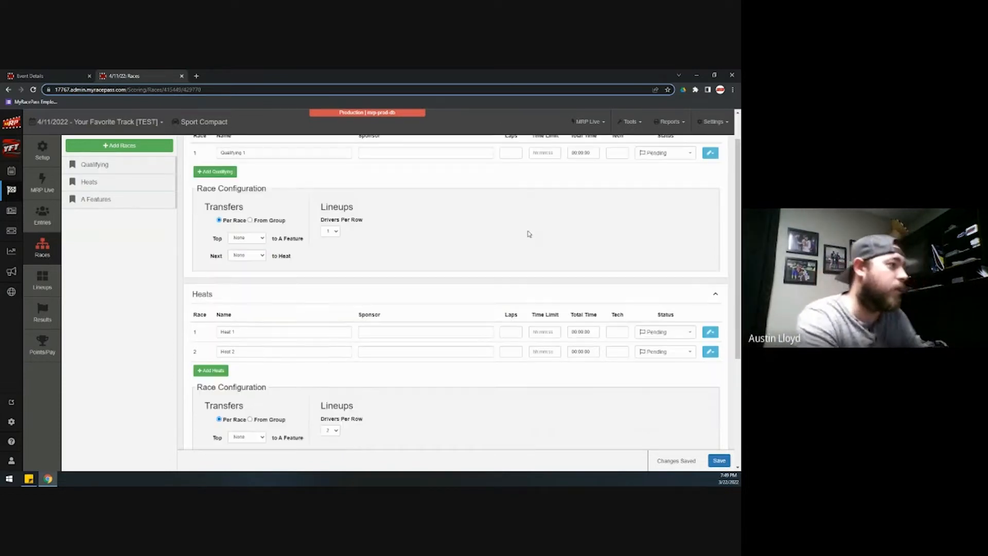
{"action": "scroll", "coordinate": [529, 234], "scroll_direction": "down", "scroll_amount": 1}
{"action": "scroll", "coordinate": [529, 234], "scroll_direction": "up", "scroll_amount": 2}
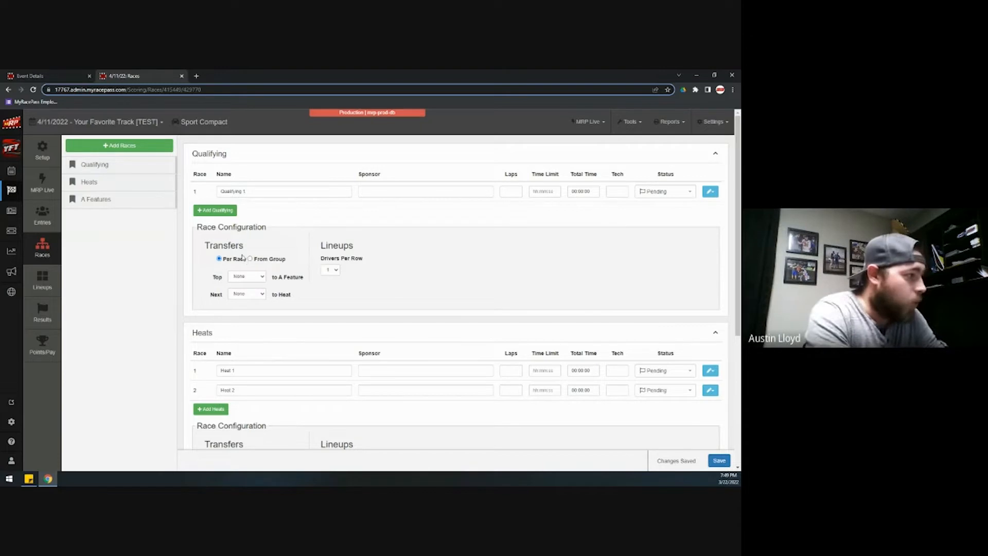
{"action": "scroll", "coordinate": [202, 255], "scroll_direction": "down", "scroll_amount": 1}
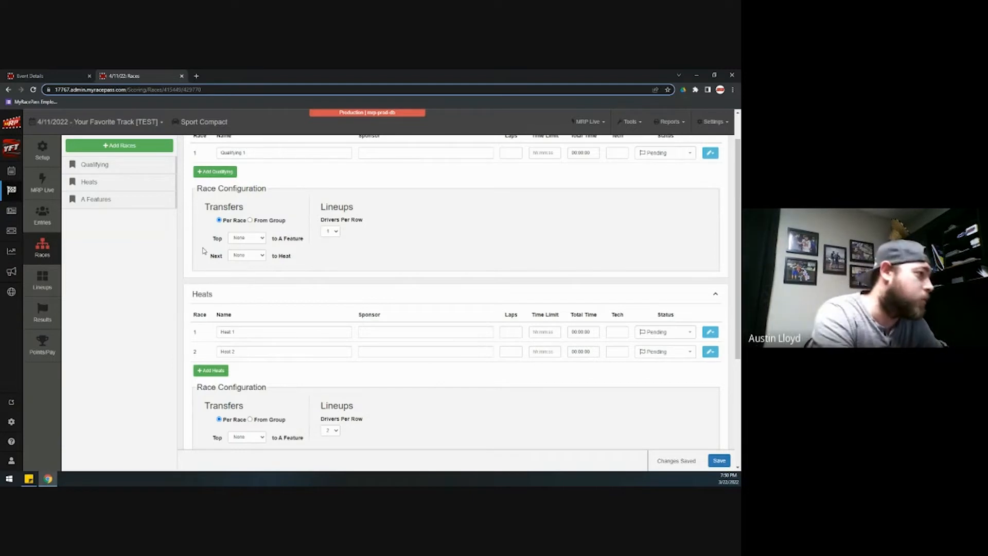
- Set Qualifying Next to Heat and Heats Top to A Feature to All, and save
{"action": "scroll", "coordinate": [198, 236], "scroll_direction": "up", "scroll_amount": 1}
{"action": "scroll", "coordinate": [198, 236], "scroll_direction": "down", "scroll_amount": 2}
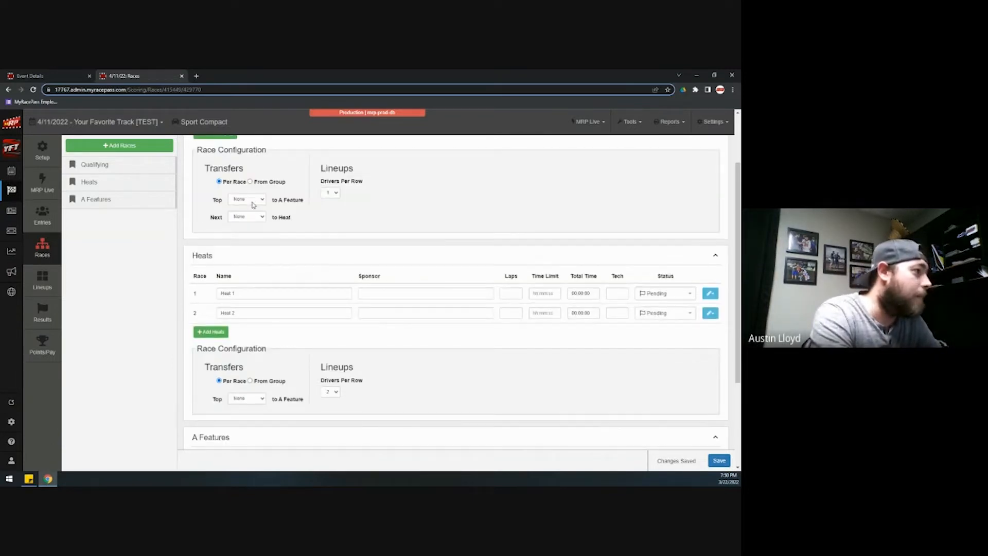
{"action": "left_click", "coordinate": [247, 219]}
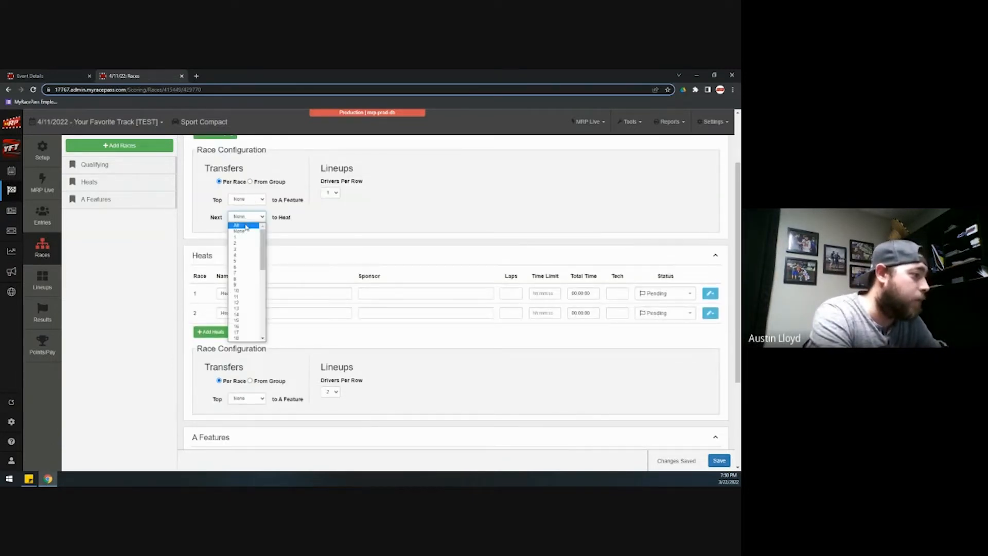
{"action": "left_click", "coordinate": [246, 226]}
{"action": "scroll", "coordinate": [257, 286], "scroll_direction": "down", "scroll_amount": 4}
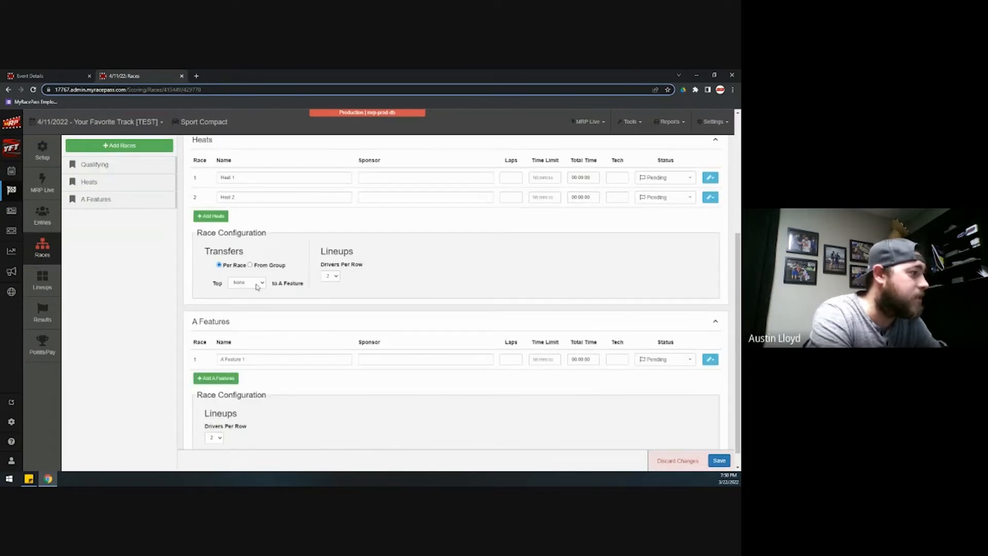
{"action": "left_click", "coordinate": [257, 285]}
{"action": "left_click", "coordinate": [254, 295]}
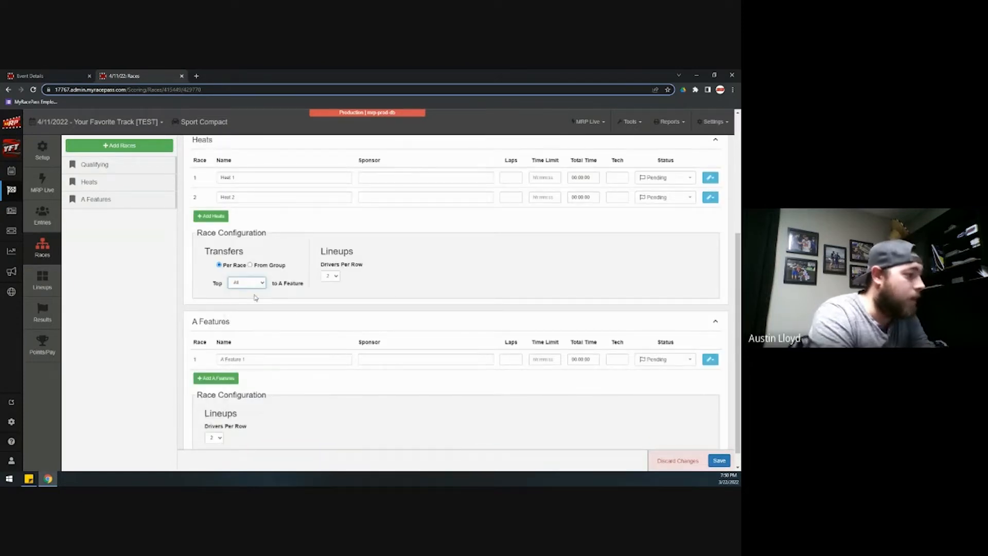
{"action": "scroll", "coordinate": [411, 326], "scroll_direction": "down", "scroll_amount": 1}
{"action": "left_click", "coordinate": [720, 460]}
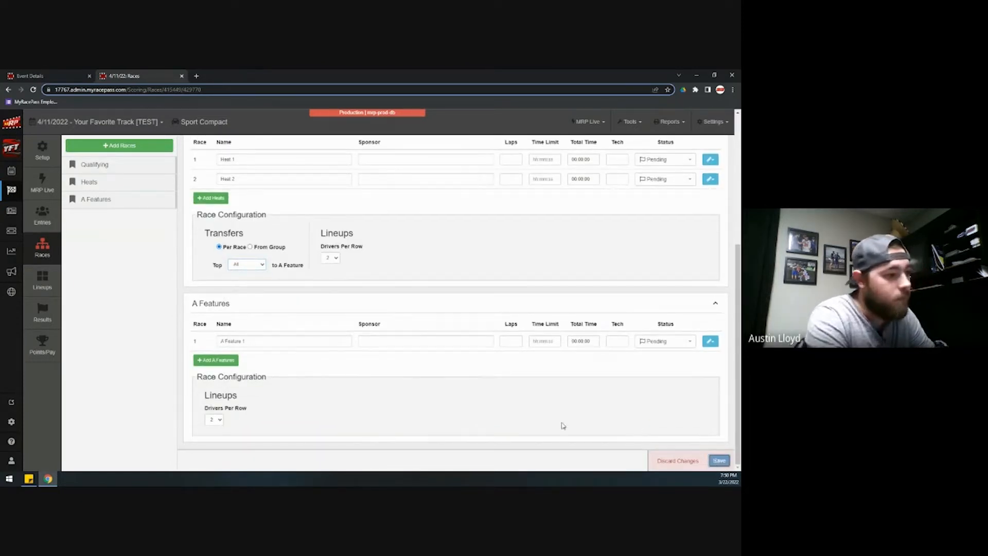
- Keep the A Feature at 2 drivers per row and open Calculate Lineups on the Lineups page
{"action": "left_click", "coordinate": [220, 426]}
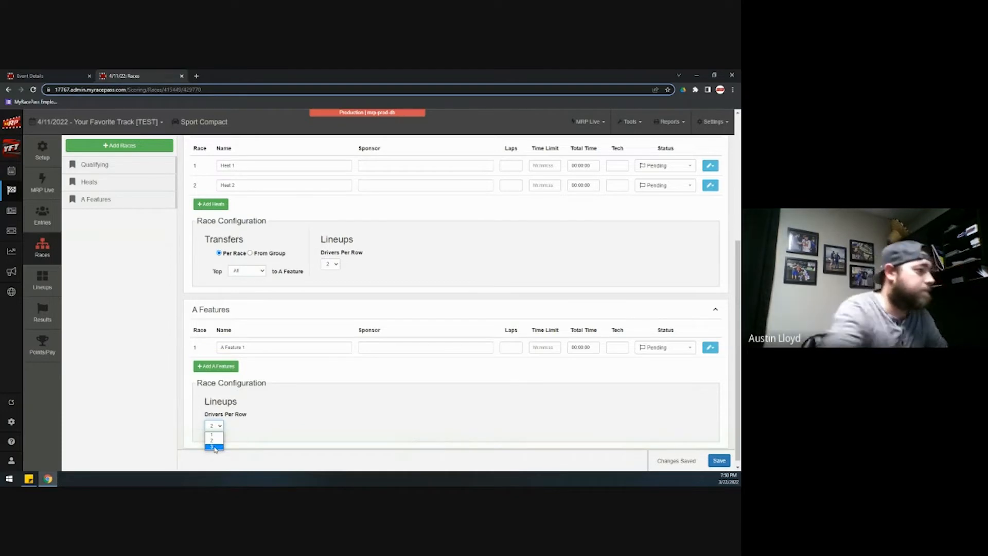
{"action": "left_click", "coordinate": [411, 426]}
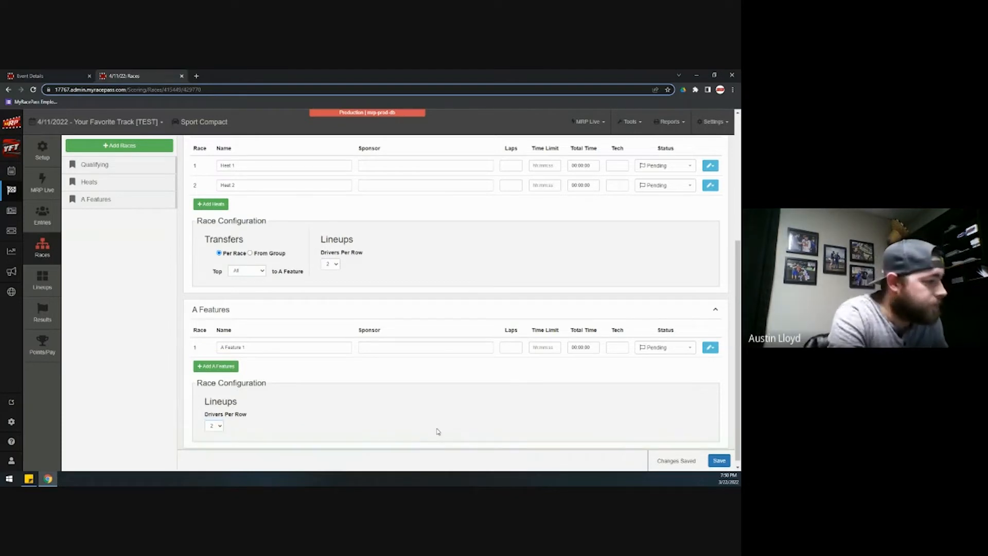
{"action": "left_click", "coordinate": [49, 279]}
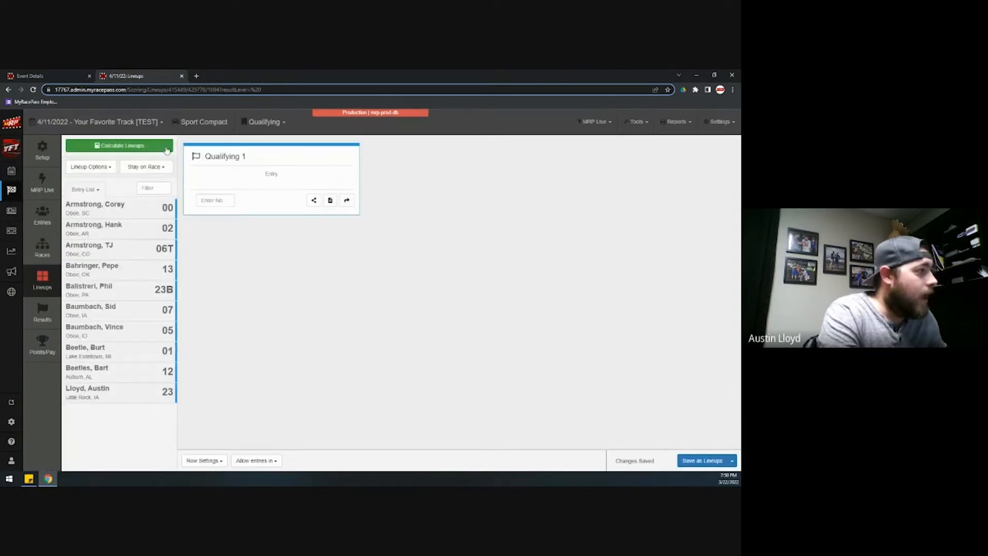
{"action": "left_click", "coordinate": [164, 150]}
- Calculate Qualifying 1 from Pill Draw, giving ten cars starting 23, 06T, 02, 12
{"action": "left_click", "coordinate": [355, 187]}
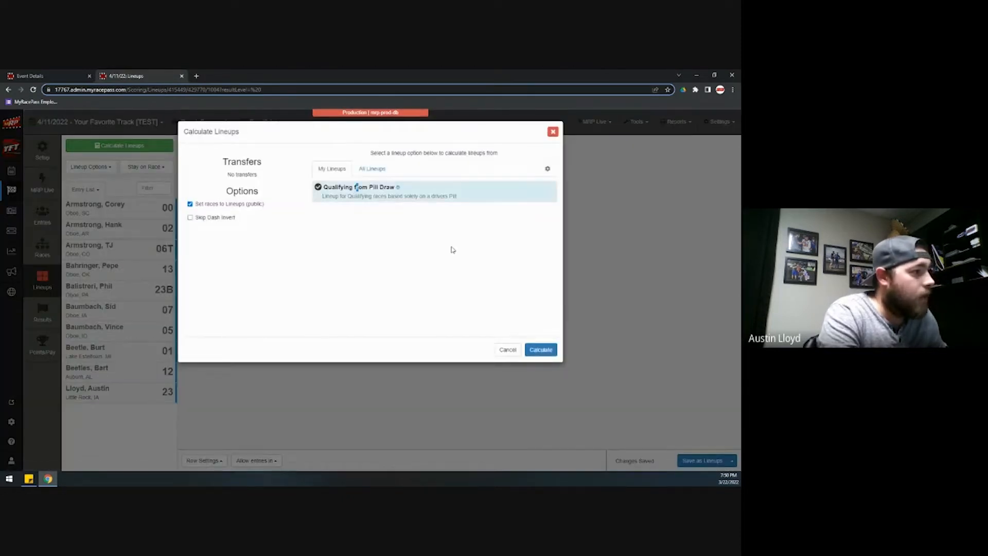
{"action": "left_click", "coordinate": [541, 353]}
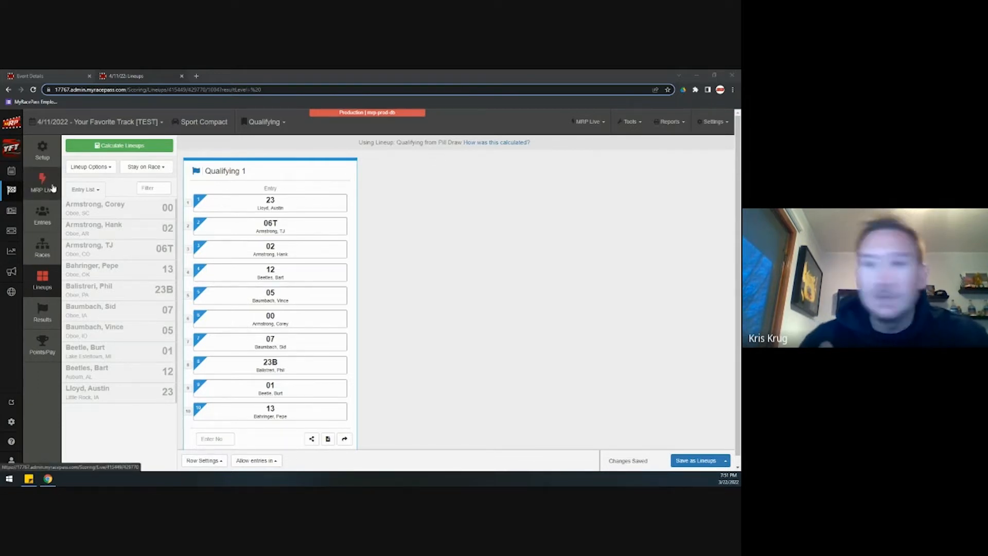
{"action": "scroll", "coordinate": [461, 318], "scroll_direction": "down", "scroll_amount": 1}
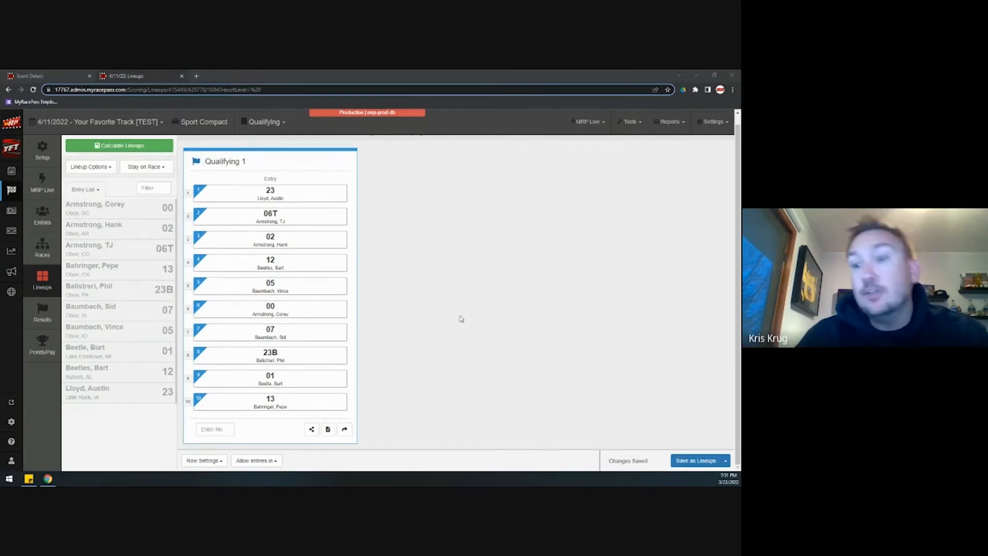
- Go to the MRP Live page from the MyRacePass sidebar
{"action": "left_click", "coordinate": [46, 187]}
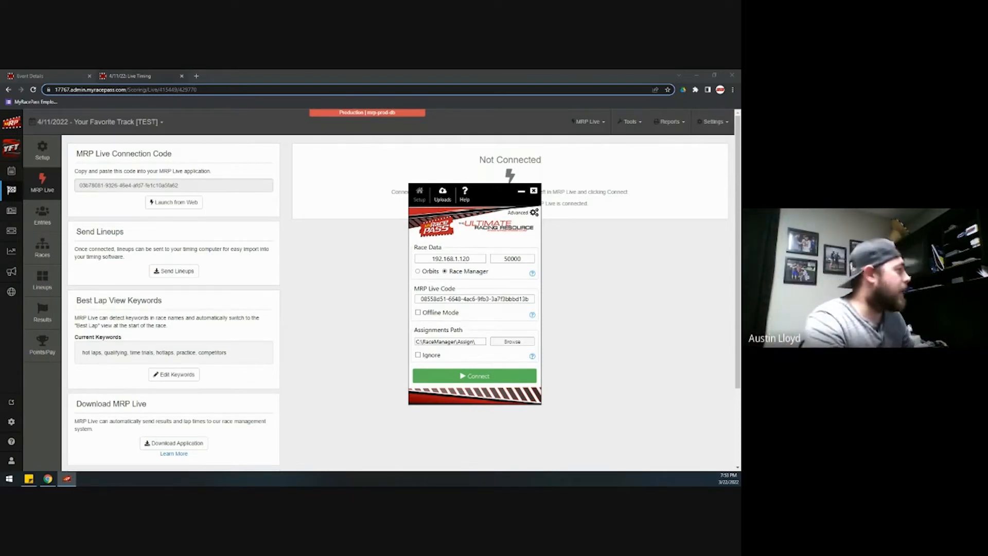
- Maximize Race Manager, reposition the MRP Live window, and drag Race Manager off screen
{"action": "double_click", "coordinate": [289, 183]}
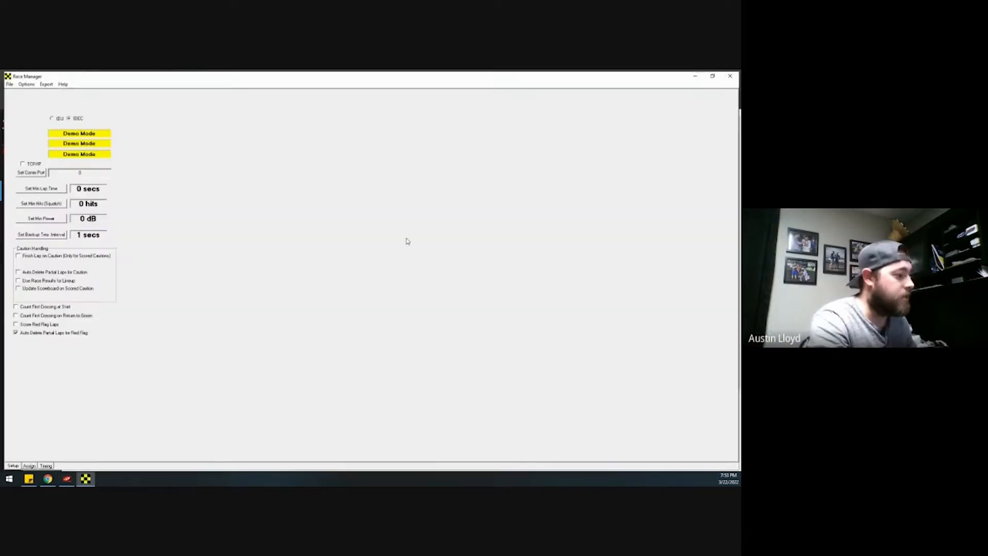
{"action": "left_click", "coordinate": [67, 478]}
{"action": "left_click_drag", "start_coordinate": [489, 197], "coordinate": [471, 133]}
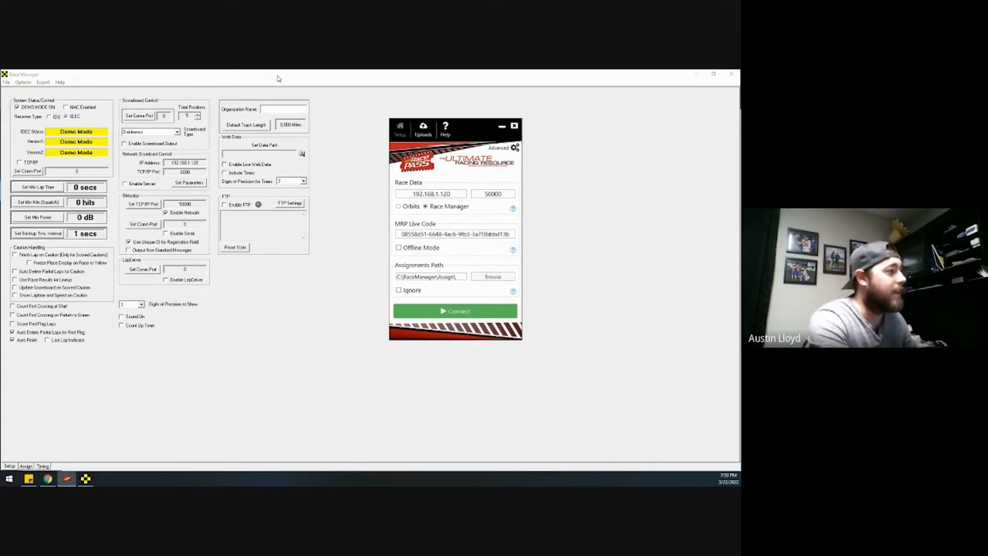
{"action": "left_click_drag", "start_coordinate": [384, 78], "coordinate": [1, 186]}
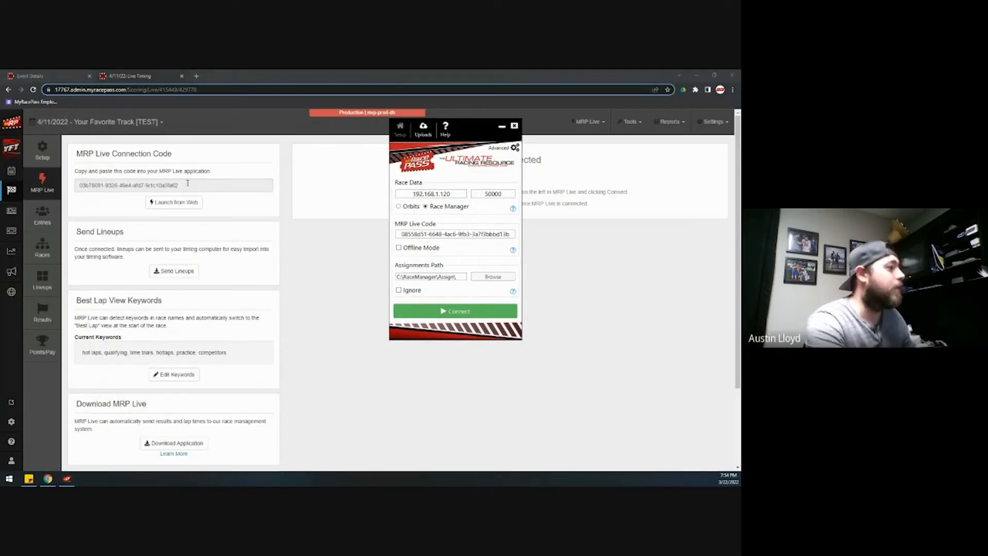
- Paste the event's connection code into MRP Live, connect, and get the lineups
{"action": "left_click_drag", "start_coordinate": [190, 185], "coordinate": [76, 186]}
{"action": "key", "text": "ctrl+c"}
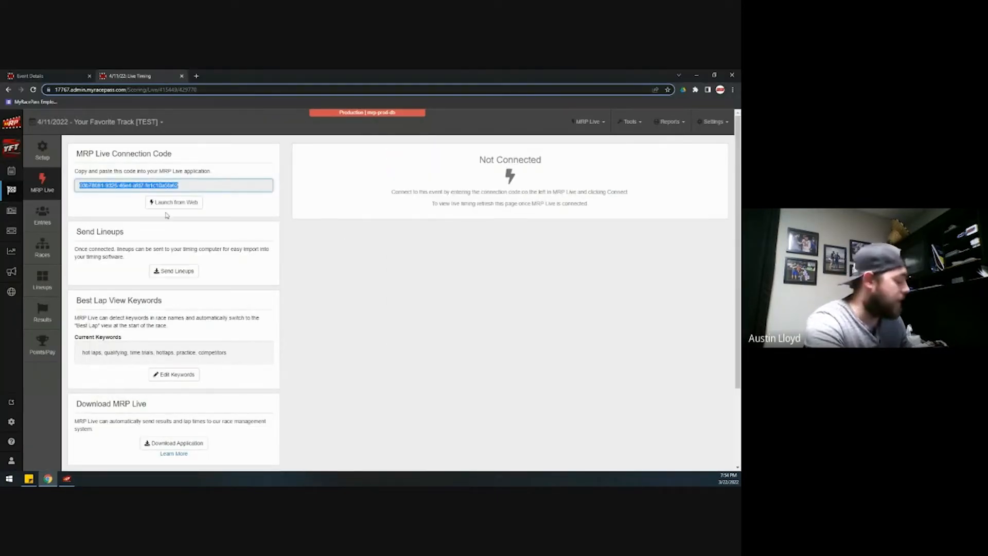
{"action": "left_click", "coordinate": [67, 478]}
{"action": "left_click_drag", "start_coordinate": [508, 234], "coordinate": [398, 235]}
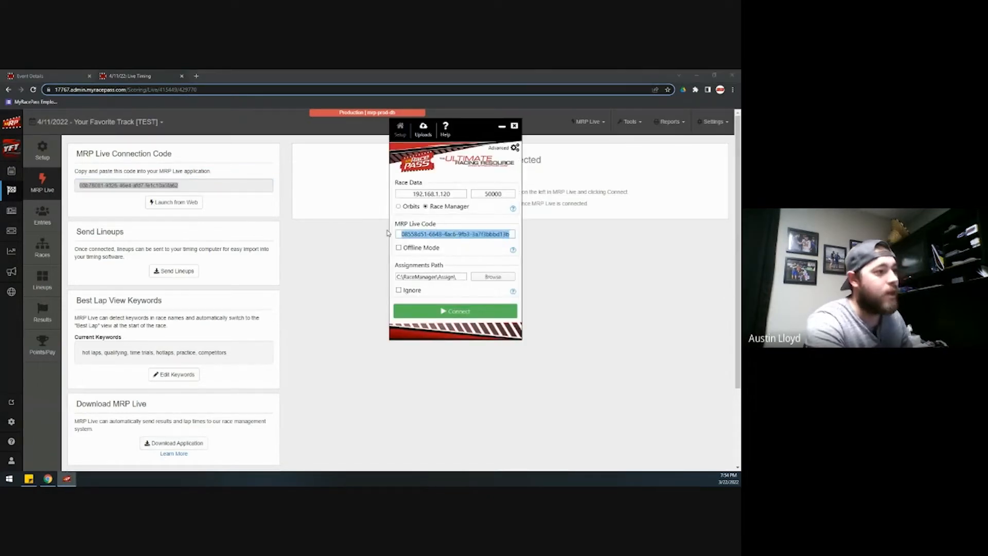
{"action": "key", "text": "ctrl+v"}
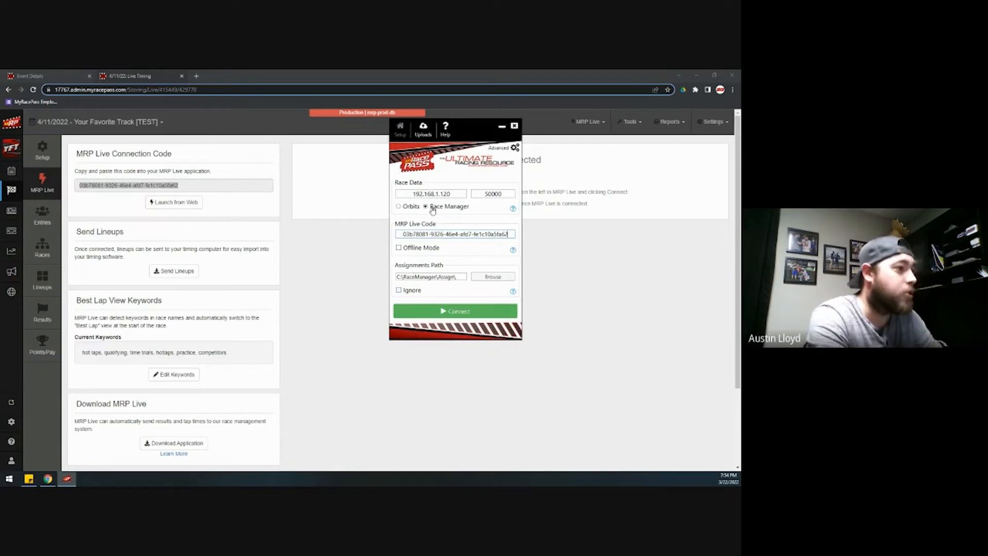
{"action": "left_click", "coordinate": [459, 311]}
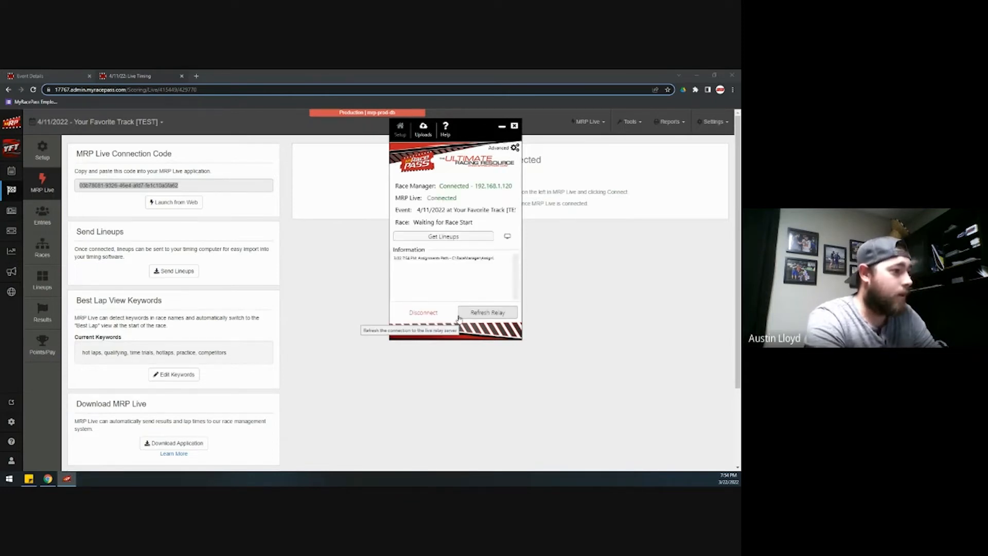
{"action": "left_click", "coordinate": [460, 238]}
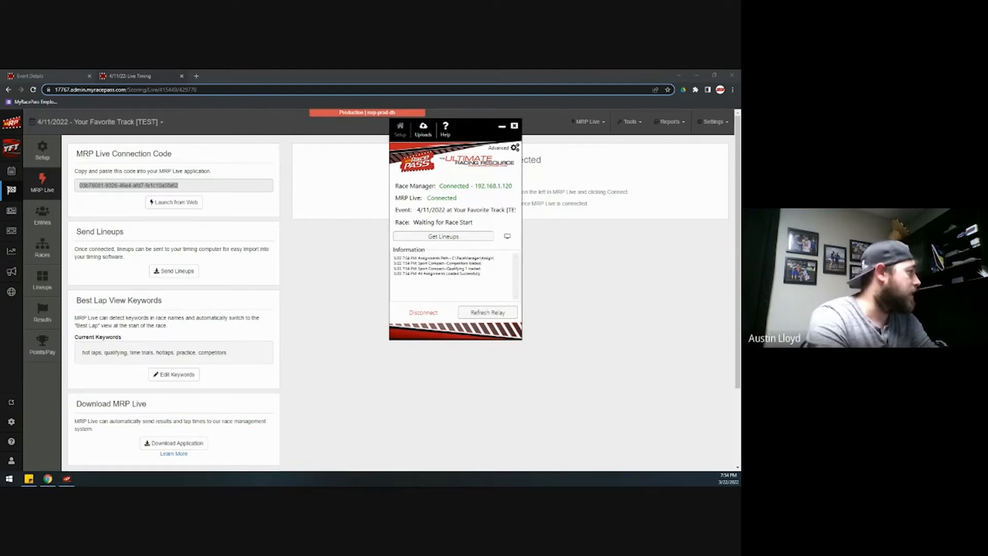
- Delete the Qualifying 1, Heat 2 and Heat 1 race assignments in Race Manager
{"action": "left_click", "coordinate": [27, 466]}
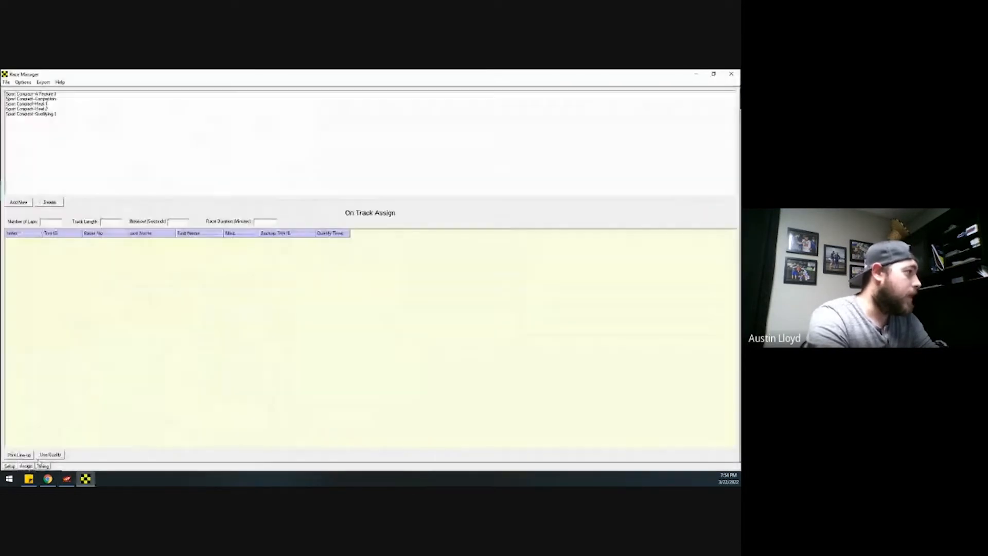
{"action": "left_click", "coordinate": [42, 115]}
{"action": "left_click", "coordinate": [52, 202]}
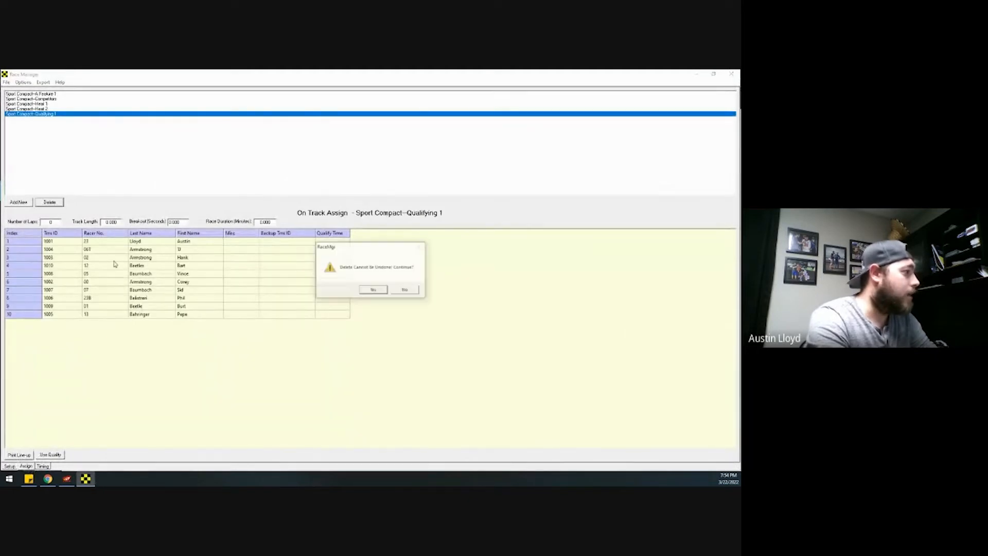
{"action": "left_click", "coordinate": [373, 289]}
{"action": "left_click", "coordinate": [47, 109]}
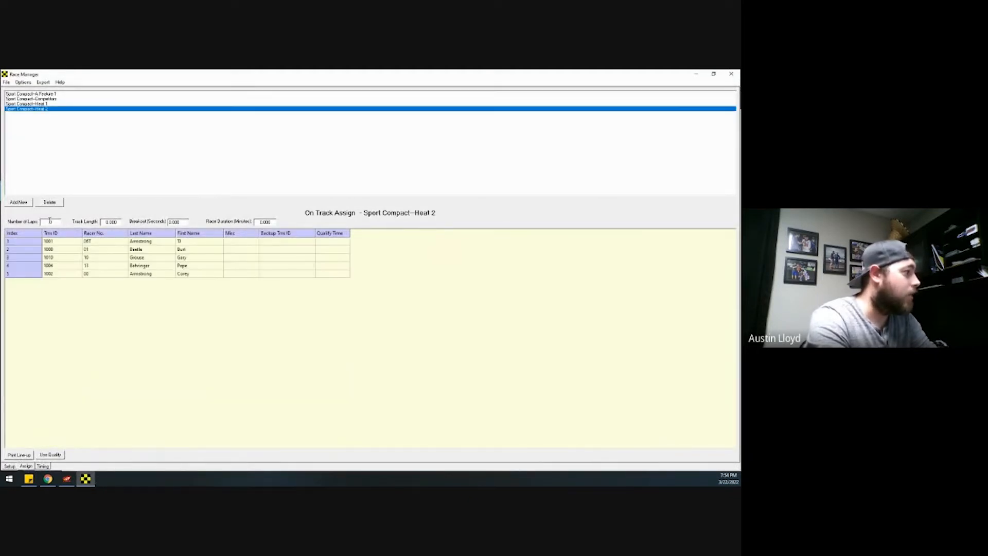
{"action": "left_click", "coordinate": [53, 203]}
{"action": "left_click", "coordinate": [373, 290]}
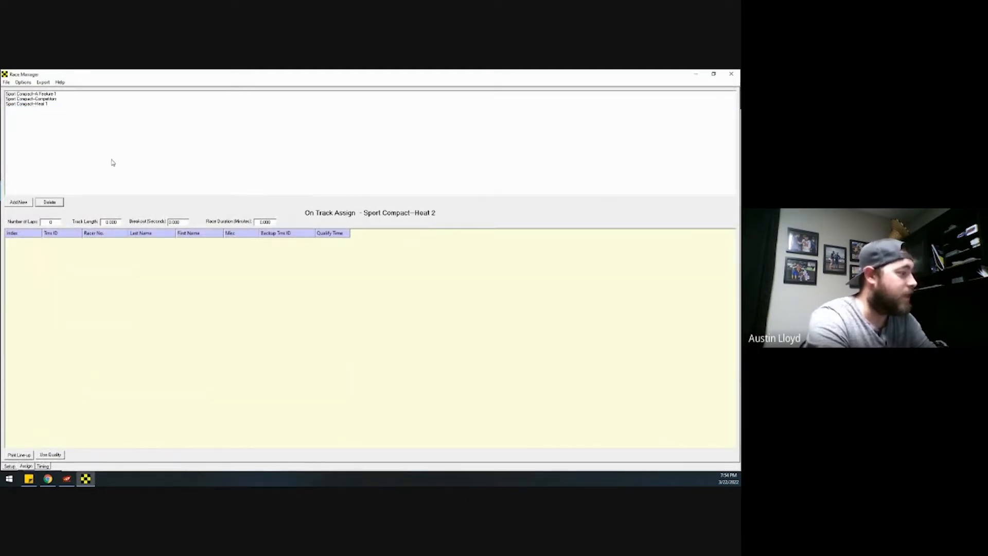
{"action": "left_click", "coordinate": [49, 104]}
{"action": "left_click", "coordinate": [54, 203]}
{"action": "left_click", "coordinate": [373, 289]}
- Delete the Competitors list and A Feature 1, then reload lineups in MRP Live
{"action": "left_click", "coordinate": [57, 100]}
{"action": "left_click", "coordinate": [54, 202]}
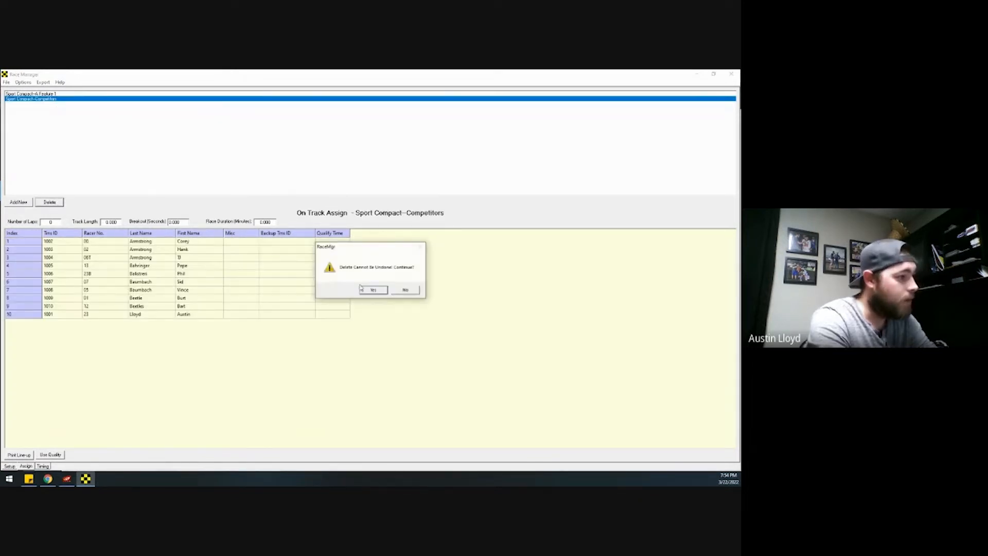
{"action": "left_click", "coordinate": [374, 290]}
{"action": "left_click", "coordinate": [59, 95]}
{"action": "left_click", "coordinate": [53, 202]}
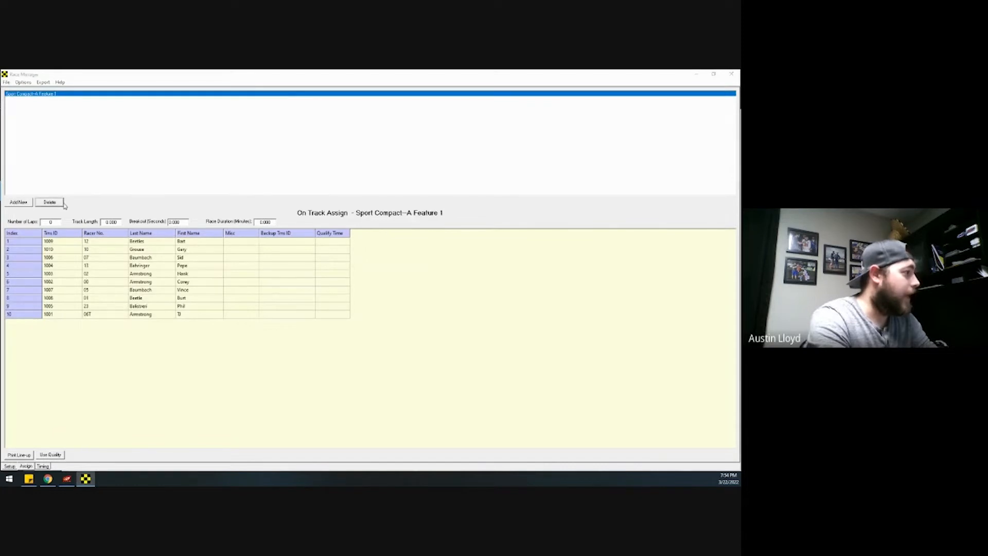
{"action": "left_click", "coordinate": [373, 290]}
{"action": "left_click_drag", "start_coordinate": [315, 71], "coordinate": [221, 137]}
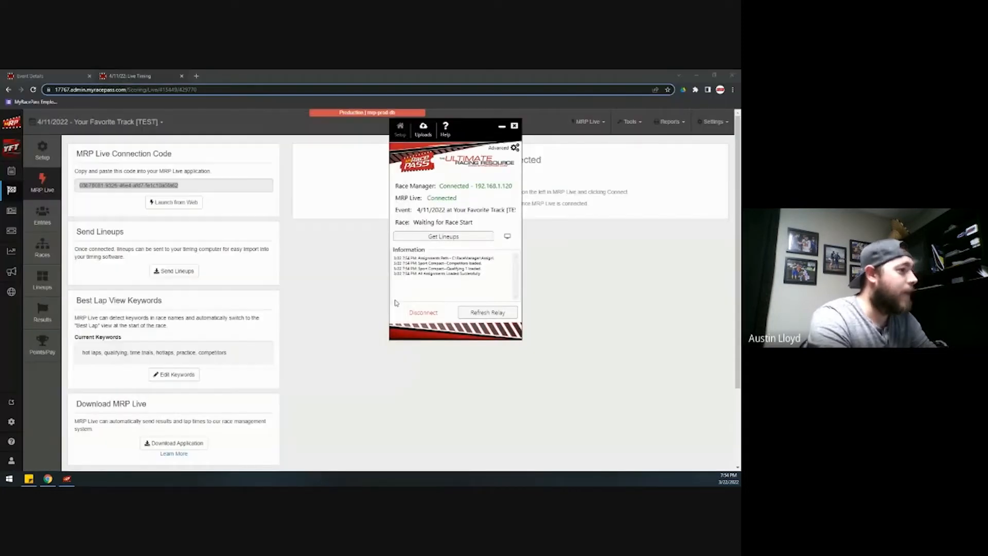
{"action": "left_click", "coordinate": [447, 237]}
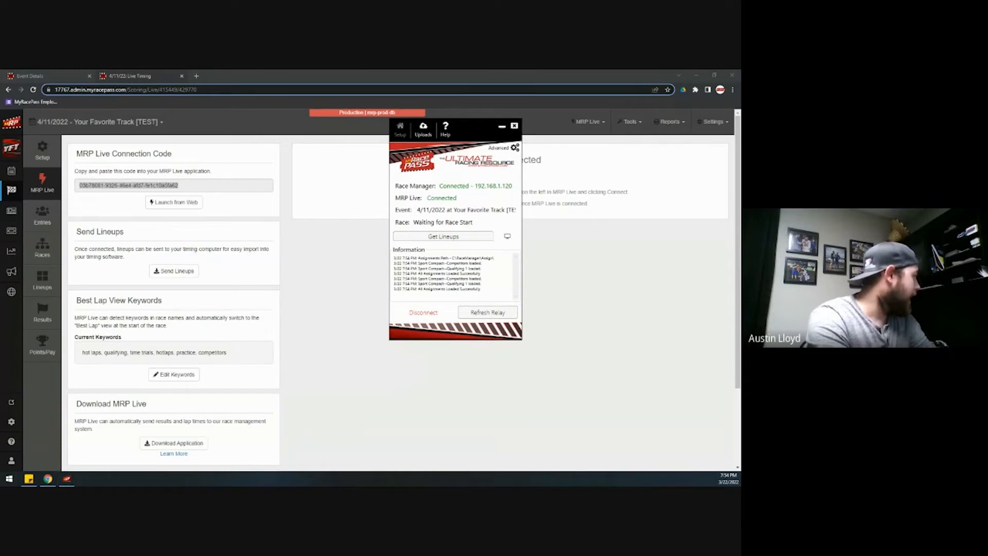
- Check the reloaded Competitors and Qualifying 1 lineup on the Timing screen, then close Race Manager
{"action": "left_click_drag", "start_coordinate": [0, 165], "coordinate": [278, 70]}
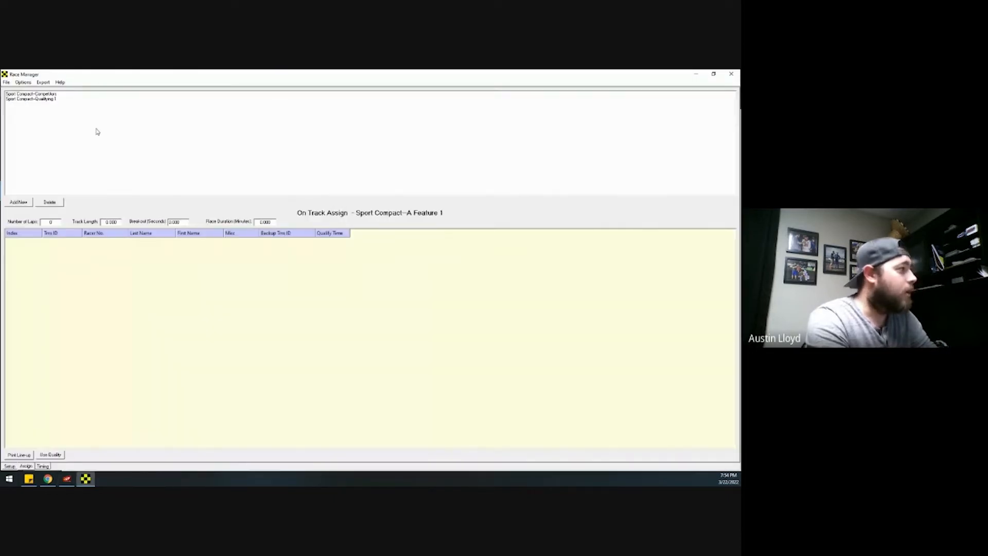
{"action": "left_click", "coordinate": [60, 97]}
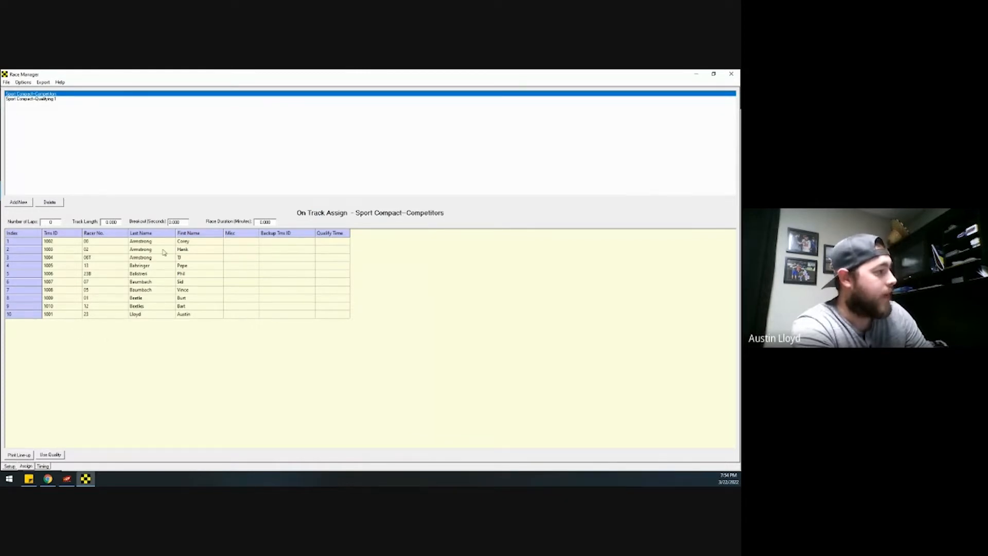
{"action": "left_click", "coordinate": [53, 100]}
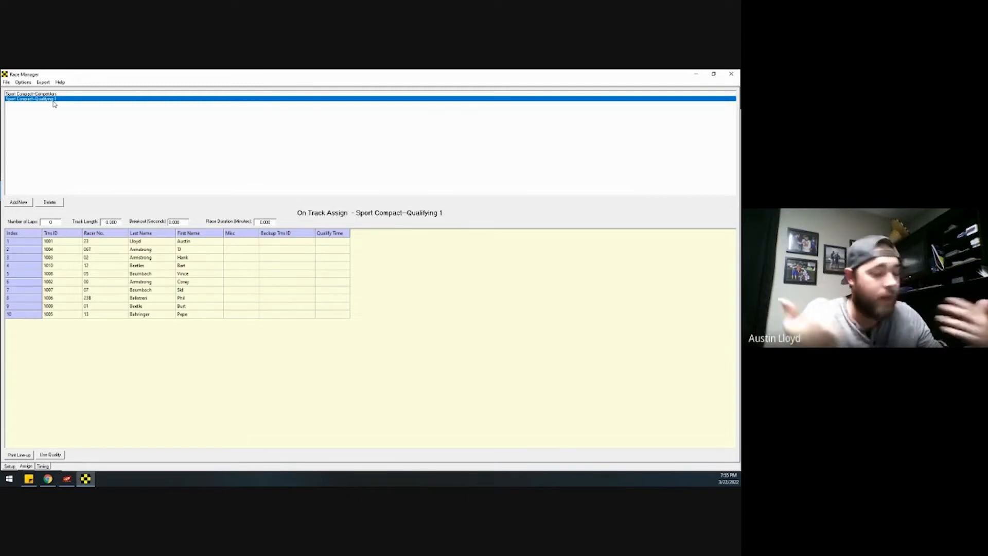
{"action": "left_click", "coordinate": [42, 467]}
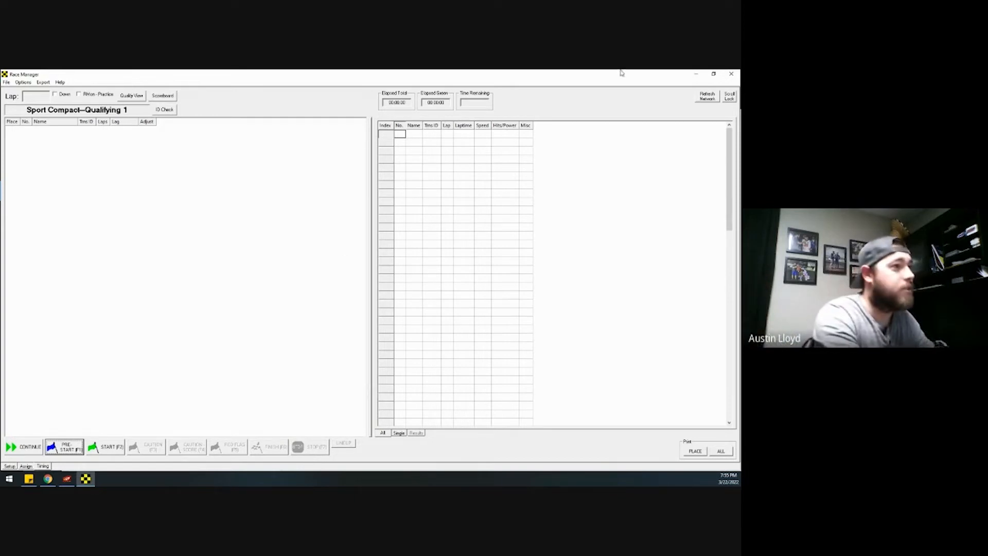
{"action": "left_click", "coordinate": [733, 75]}
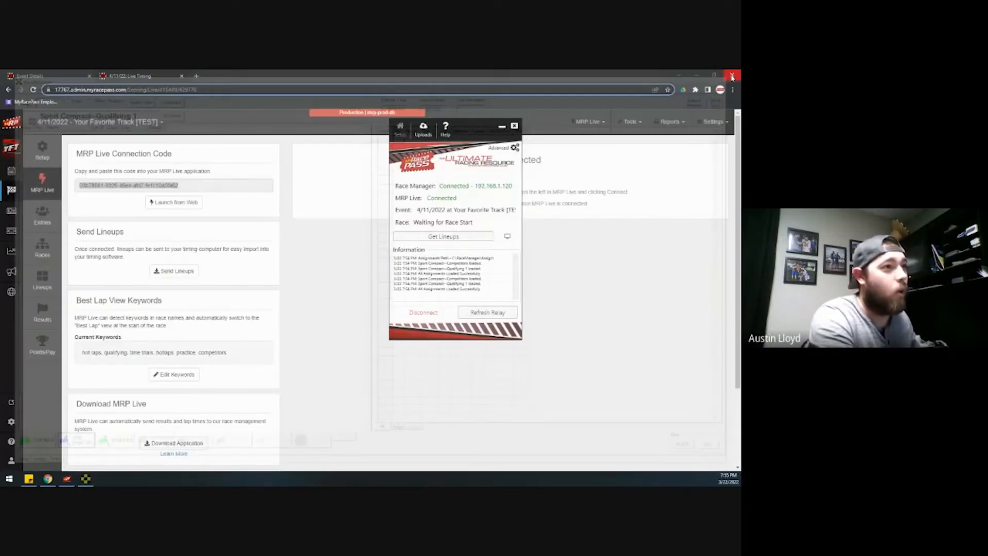
- Reconnect MRP Live with Orbits instead of Race Manager as the race data source
{"action": "left_click", "coordinate": [400, 313]}
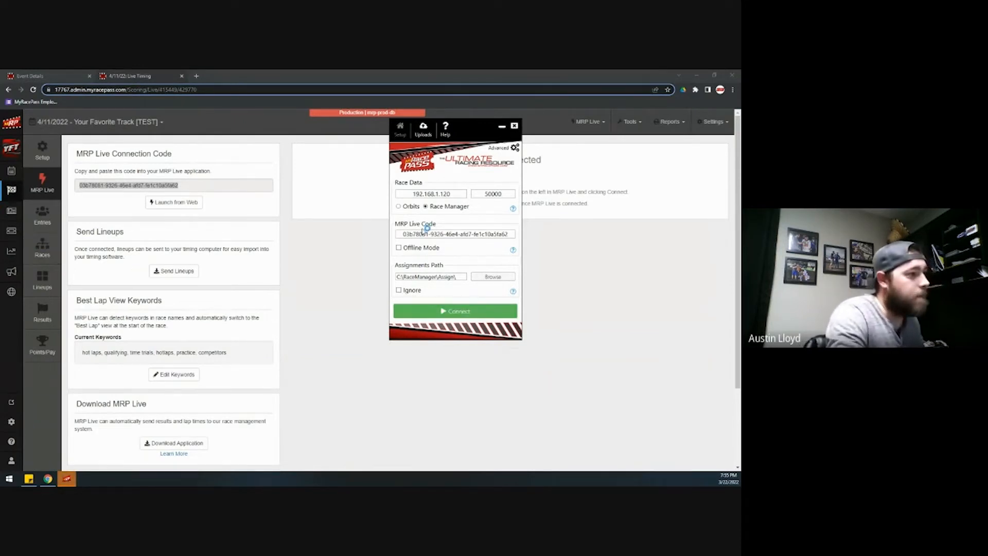
{"action": "left_click", "coordinate": [400, 206]}
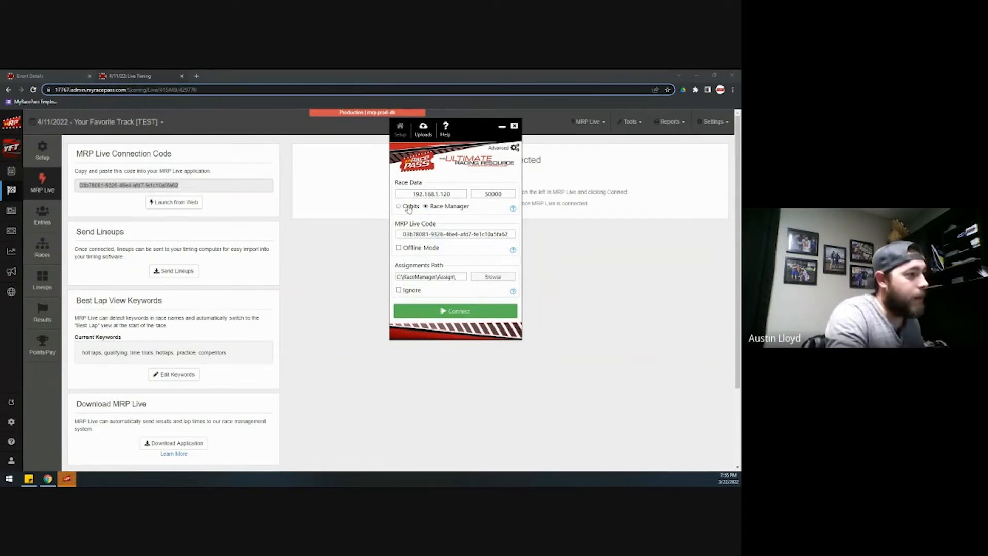
{"action": "left_click", "coordinate": [452, 311]}
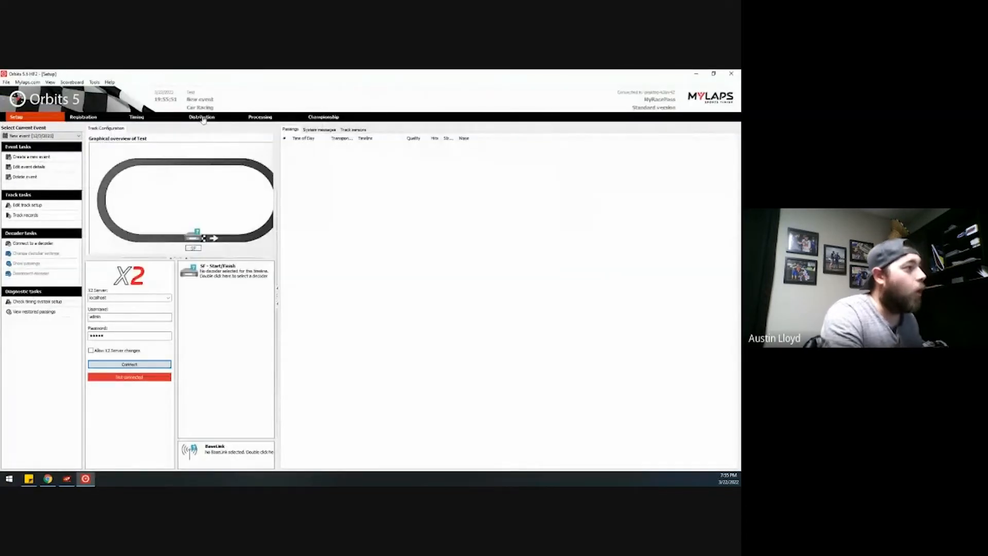
- Check the Orbits Distribution feed (192.168.1.120, port 50000) and the MRP Live window, then view Registration
{"action": "left_click", "coordinate": [202, 118]}
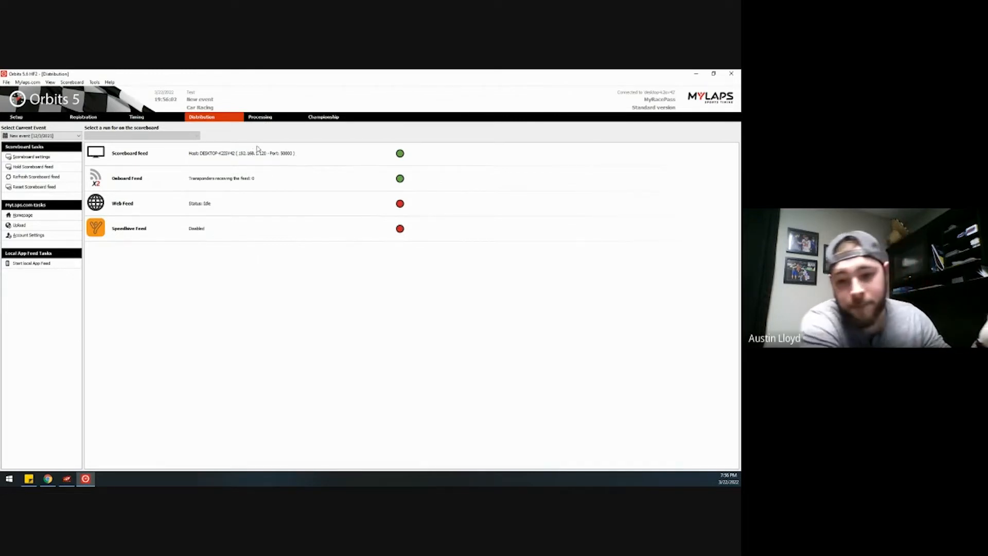
{"action": "left_click", "coordinate": [67, 480]}
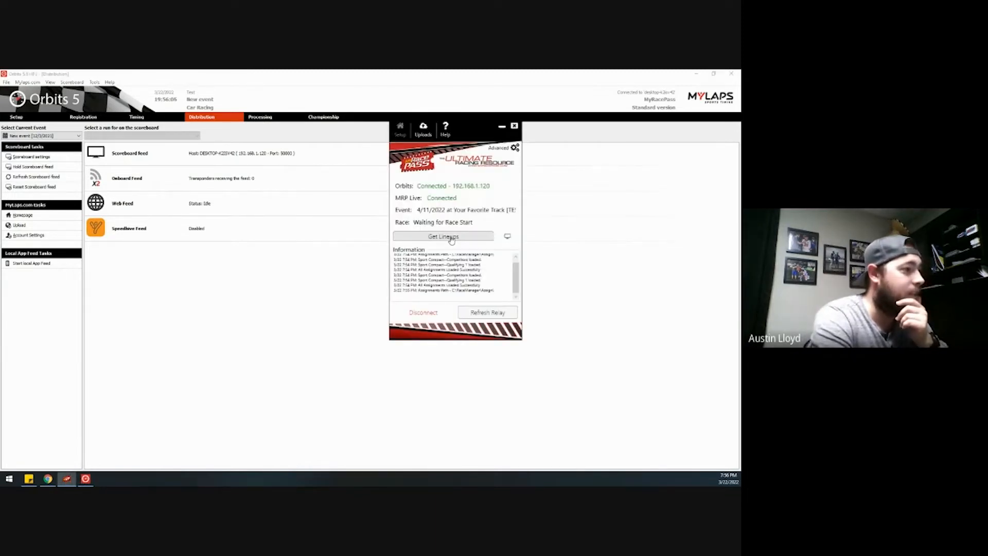
{"action": "left_click", "coordinate": [146, 256]}
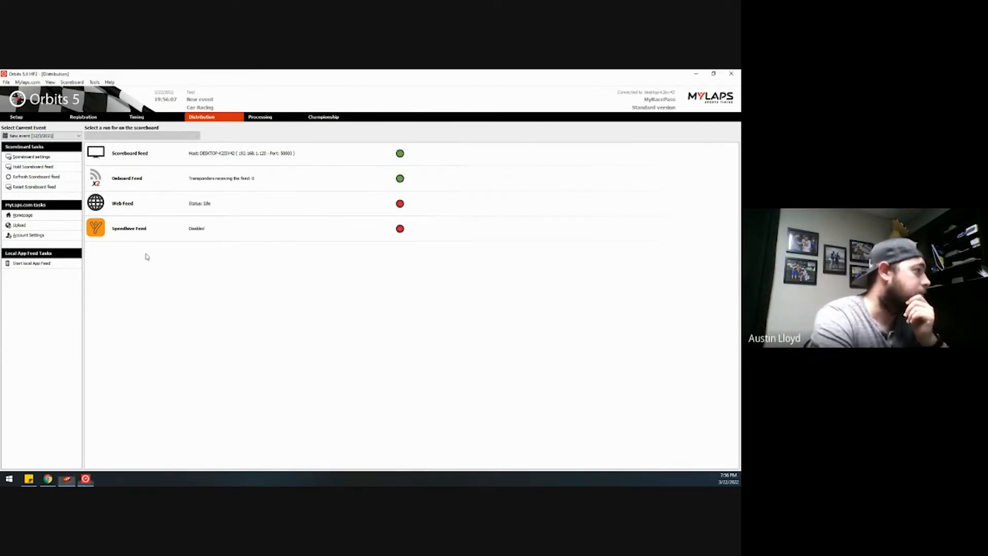
{"action": "left_click", "coordinate": [85, 118]}
- Delete the existing Sport Compact group from Orbits registration
{"action": "right_click", "coordinate": [106, 137]}
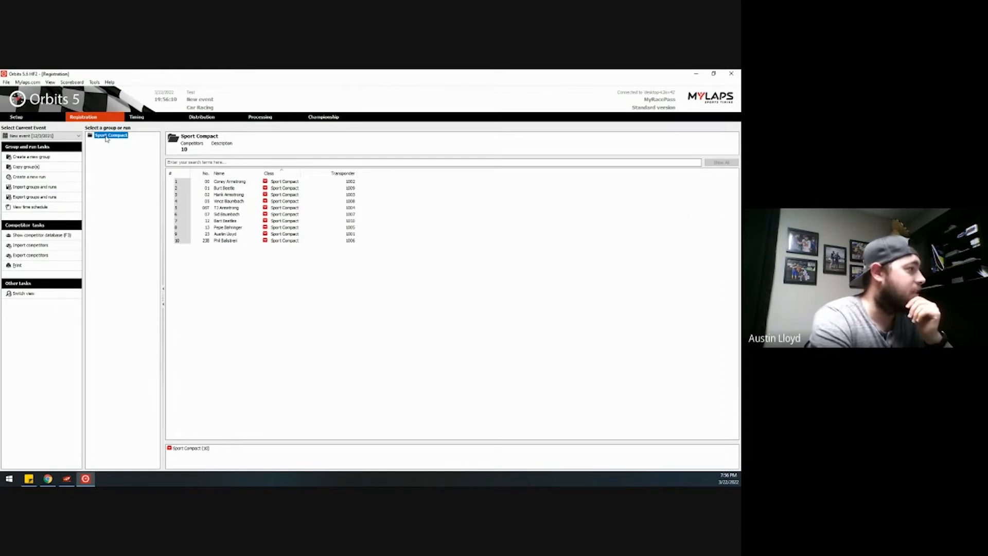
{"action": "left_click", "coordinate": [135, 169]}
{"action": "left_click", "coordinate": [383, 291]}
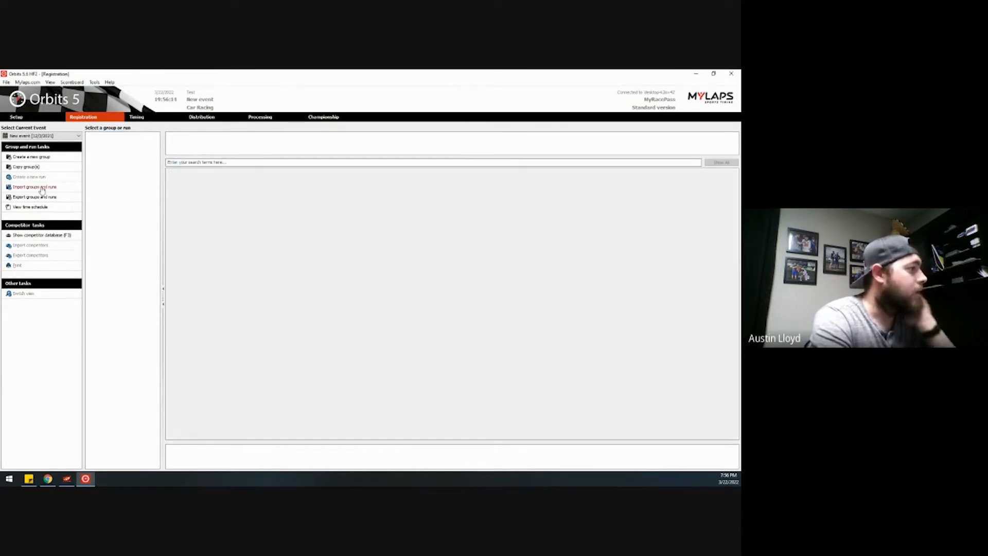
- Import the Sport Compact group from the Groups file and show its competitor list
{"action": "left_click", "coordinate": [42, 190]}
{"action": "left_click", "coordinate": [445, 245]}
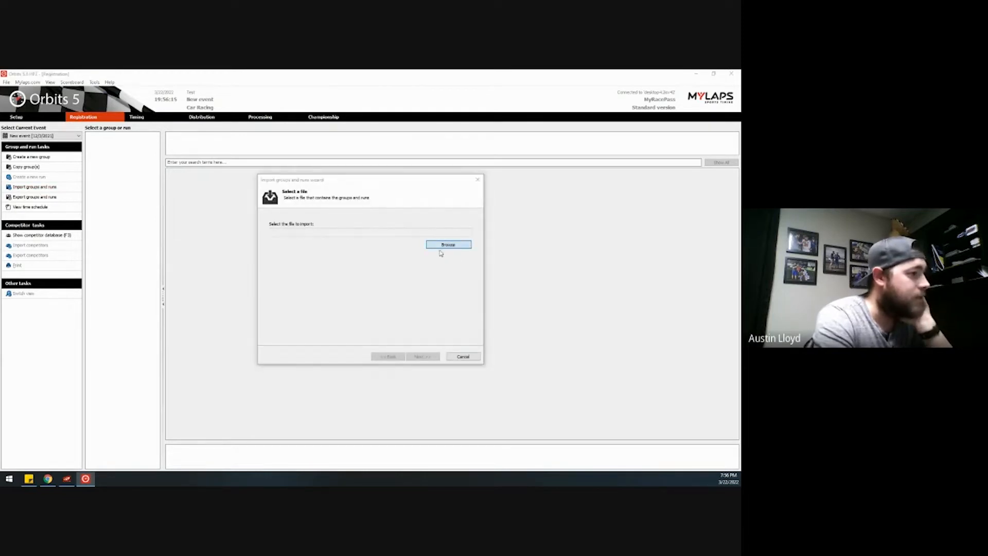
{"action": "left_click", "coordinate": [338, 229]}
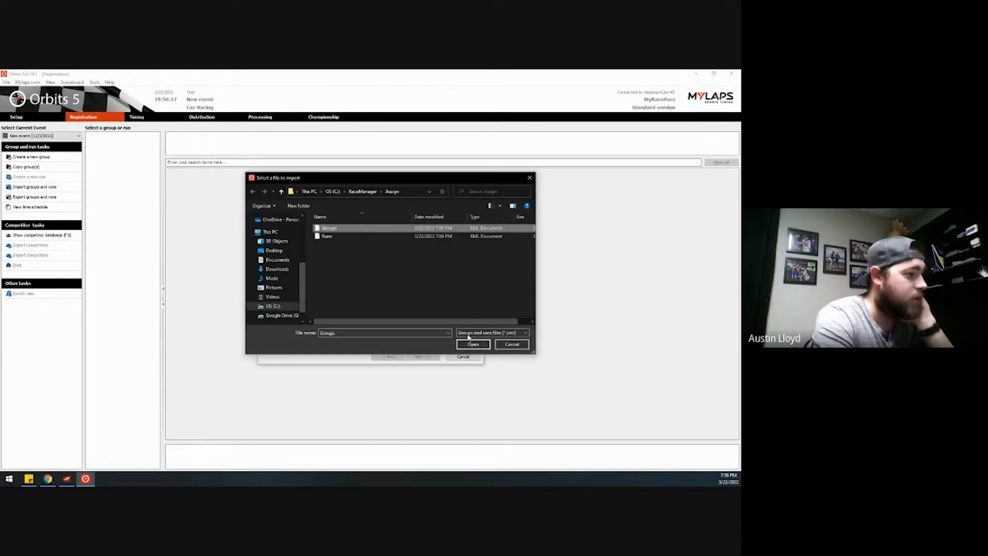
{"action": "left_click", "coordinate": [475, 345]}
{"action": "left_click", "coordinate": [423, 357]}
{"action": "left_click", "coordinate": [423, 357]}
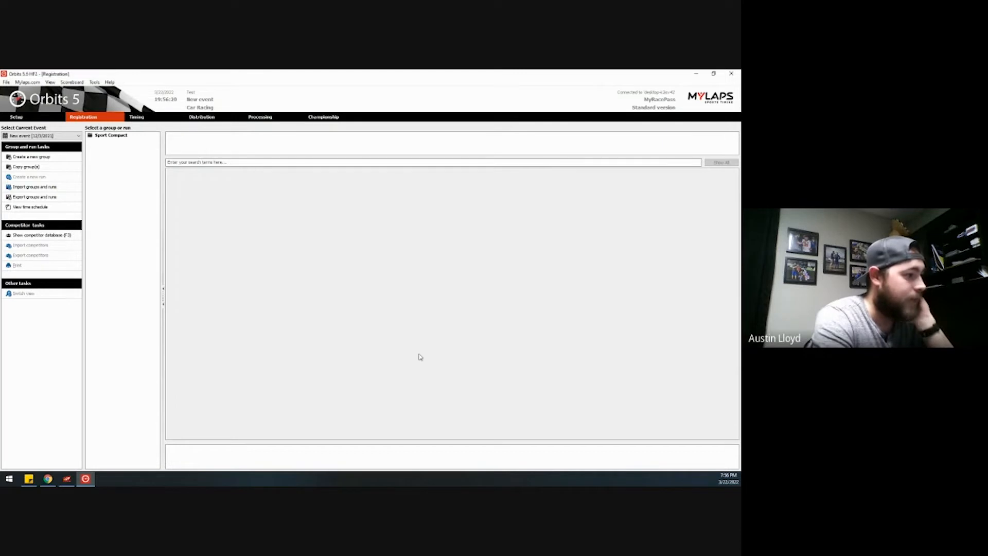
{"action": "left_click", "coordinate": [116, 135]}
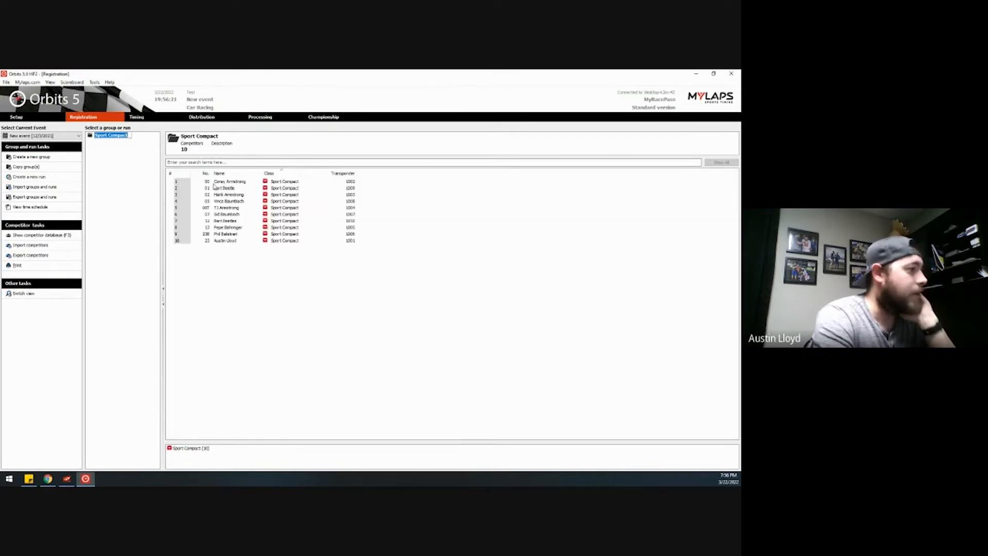
- Import the Qualifying 1 run from the Runs file
{"action": "left_click", "coordinate": [60, 187]}
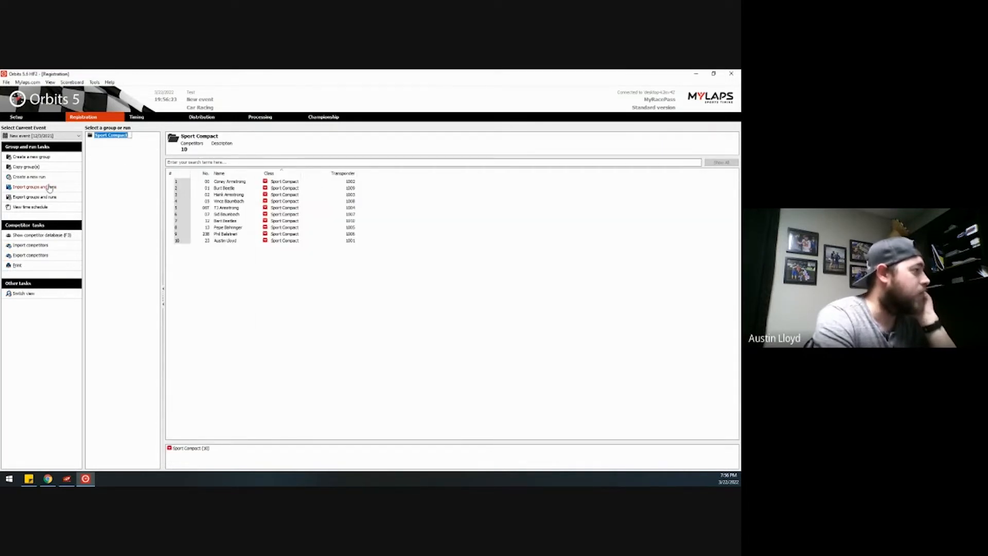
{"action": "left_click", "coordinate": [437, 245]}
{"action": "left_click", "coordinate": [335, 237]}
{"action": "left_click", "coordinate": [466, 344]}
{"action": "left_click", "coordinate": [423, 356]}
{"action": "left_click", "coordinate": [423, 357]}
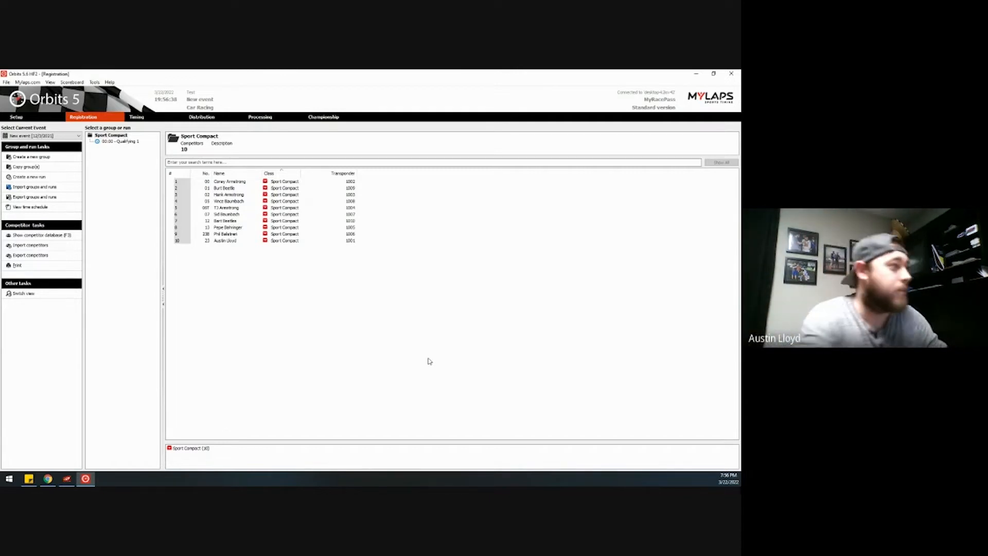
- Load Sport Compact – Qualifying 1 on the Timing page and launch the passing Simulator
{"action": "left_click", "coordinate": [133, 143]}
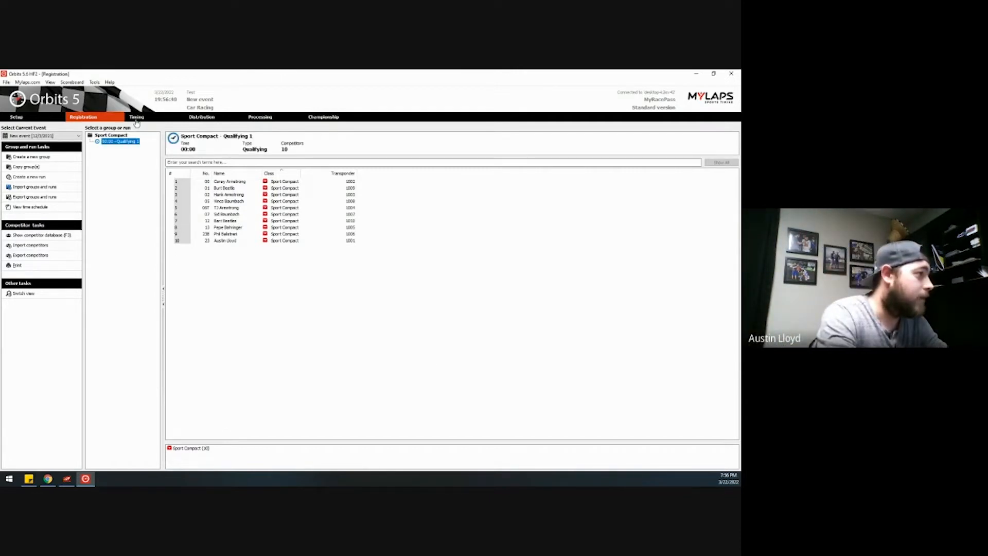
{"action": "left_click", "coordinate": [137, 119]}
{"action": "left_click", "coordinate": [94, 82]}
{"action": "left_click", "coordinate": [126, 101]}
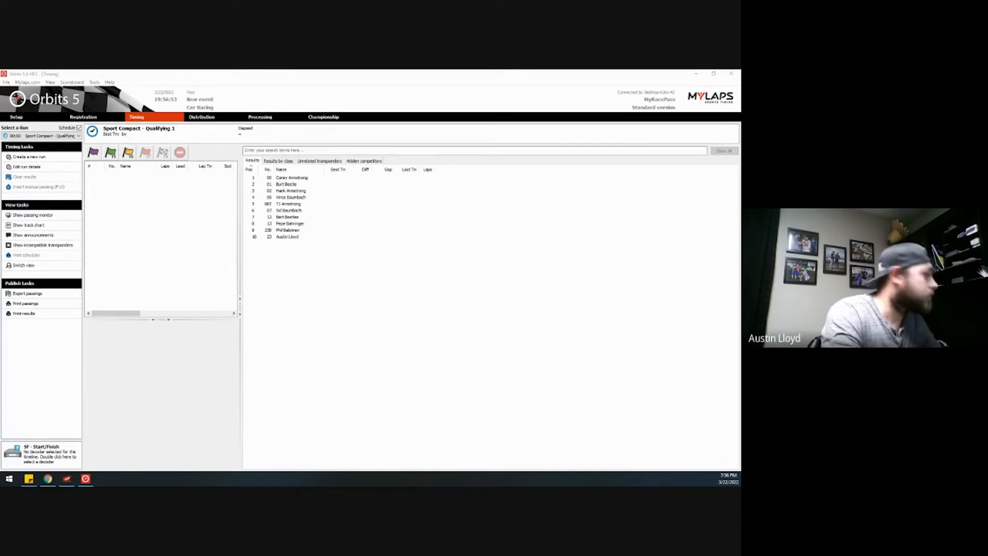
- Time Qualifying 1 from warmup and green flag to checkered flag, stop the run, and minimize Orbits
{"action": "left_click", "coordinate": [96, 153]}
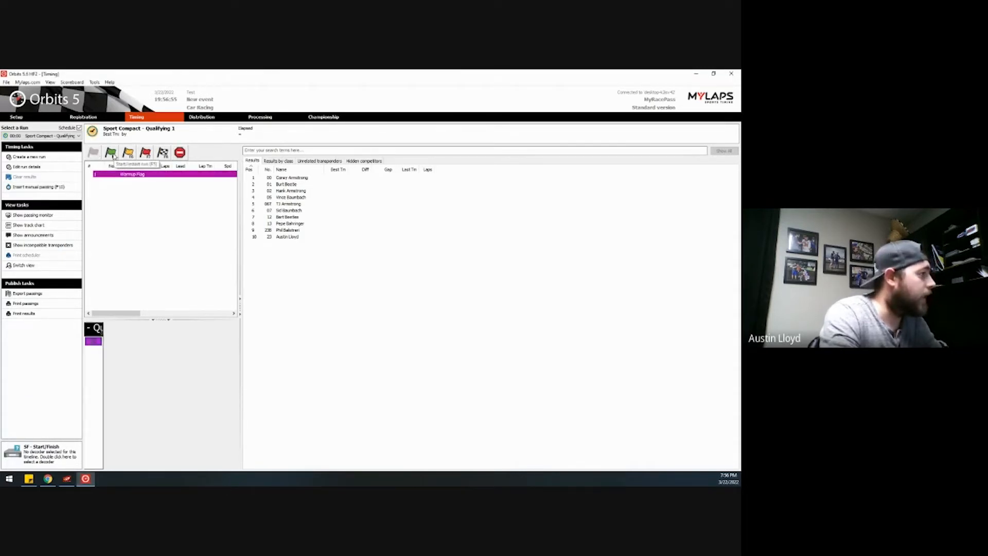
{"action": "left_click", "coordinate": [111, 153]}
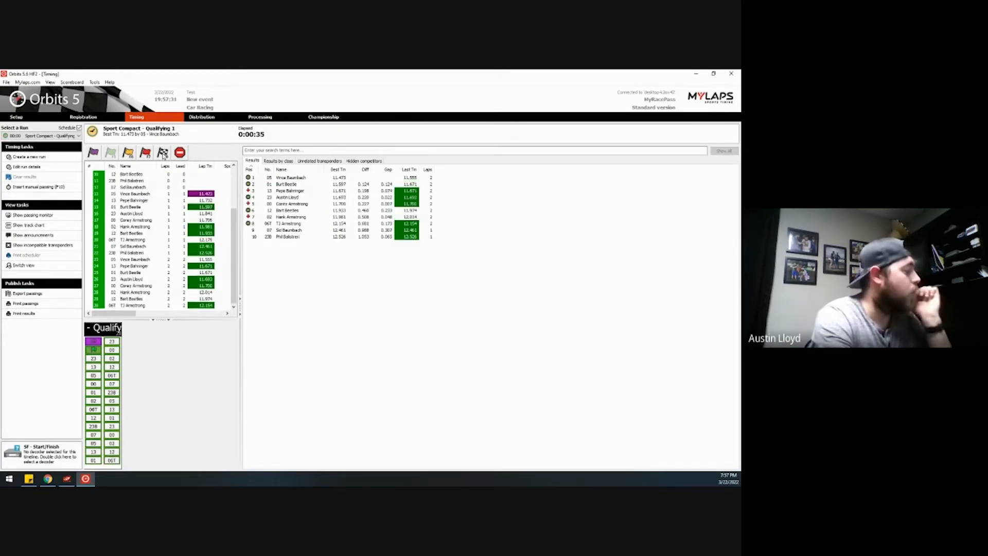
{"action": "left_click", "coordinate": [162, 153]}
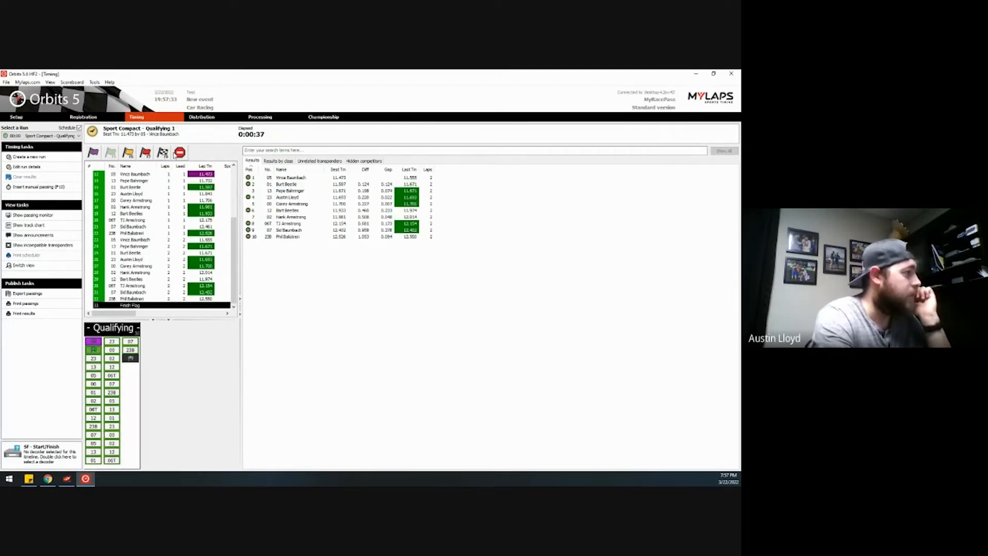
{"action": "left_click", "coordinate": [180, 152]}
{"action": "left_click", "coordinate": [392, 308]}
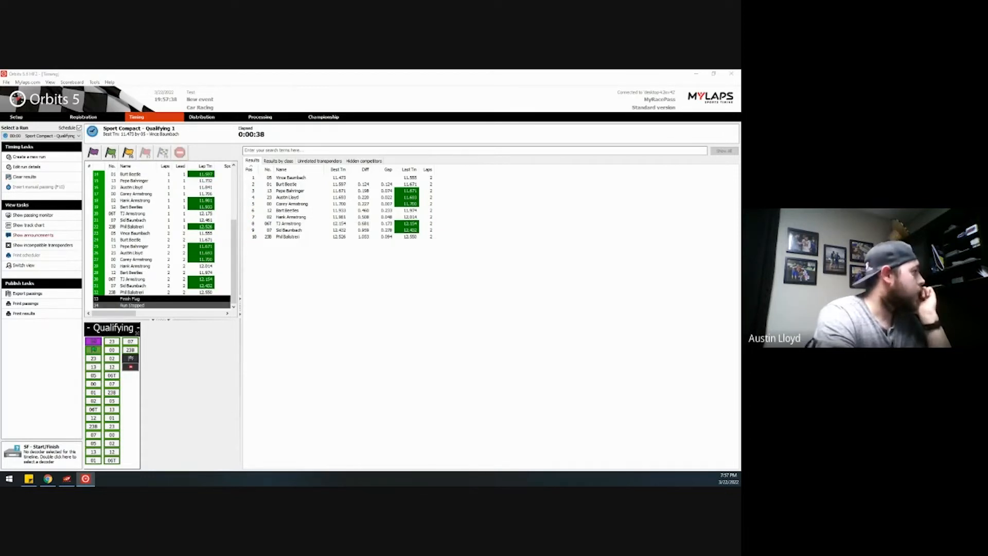
{"action": "left_click", "coordinate": [173, 152]}
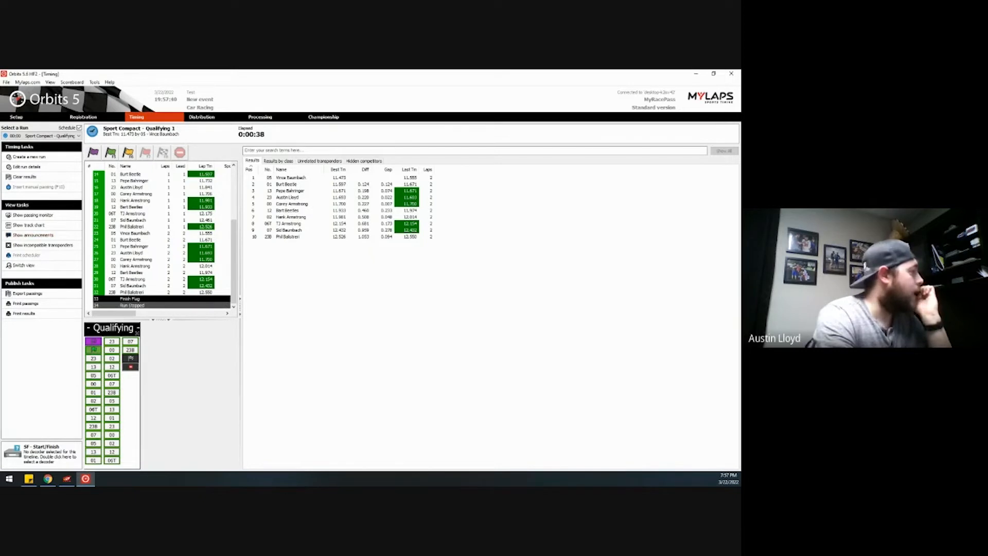
{"action": "left_click", "coordinate": [696, 74]}
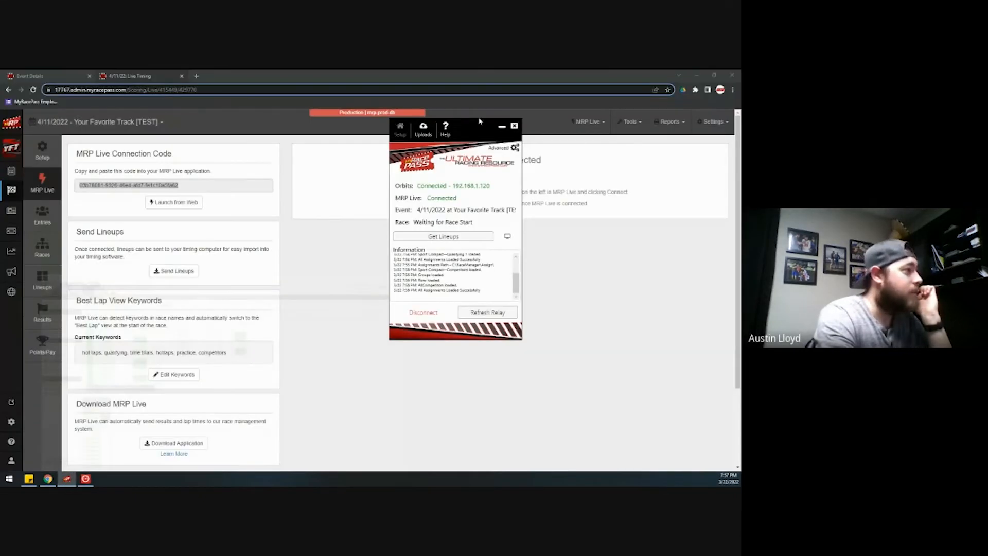
- Import the pending Qualifying 1 results (ten cars, 05 fastest at 00:11.473) and save as completed
{"action": "left_click", "coordinate": [57, 317]}
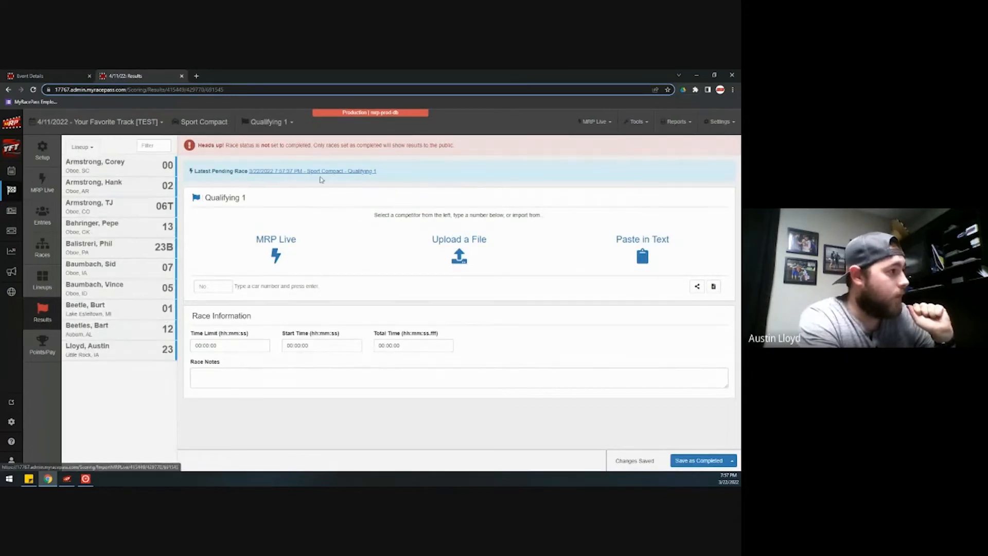
{"action": "left_click", "coordinate": [324, 175]}
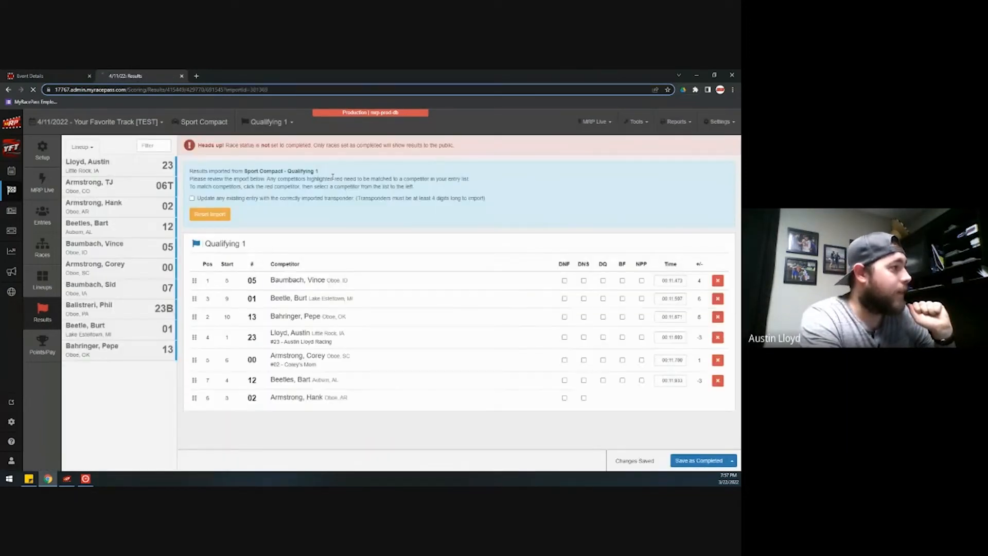
{"action": "scroll", "coordinate": [412, 301], "scroll_direction": "down", "scroll_amount": 3}
{"action": "scroll", "coordinate": [394, 304], "scroll_direction": "up", "scroll_amount": 3}
{"action": "scroll", "coordinate": [399, 308], "scroll_direction": "down", "scroll_amount": 1}
{"action": "scroll", "coordinate": [401, 308], "scroll_direction": "down", "scroll_amount": 1}
{"action": "scroll", "coordinate": [434, 313], "scroll_direction": "up", "scroll_amount": 2}
{"action": "scroll", "coordinate": [439, 313], "scroll_direction": "down", "scroll_amount": 2}
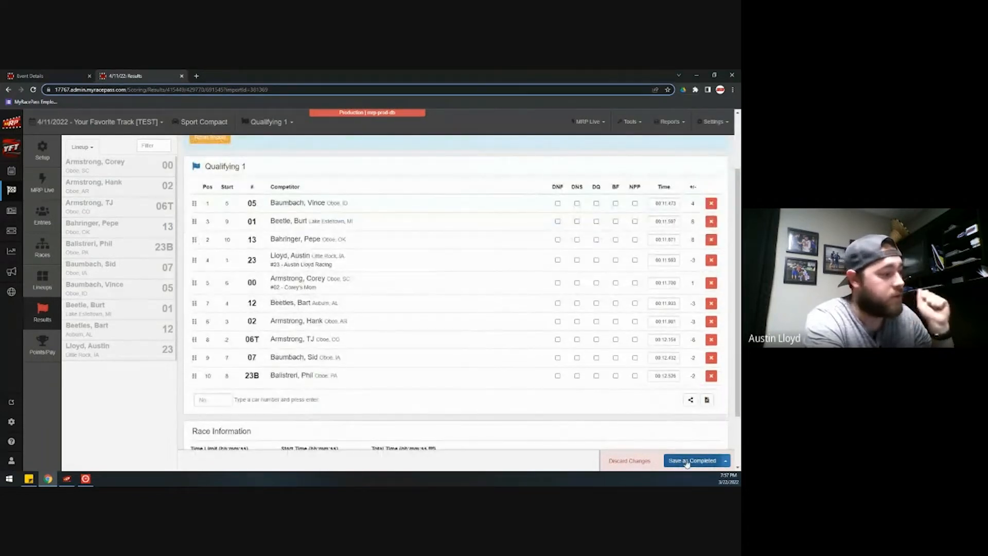
{"action": "left_click", "coordinate": [687, 461]}
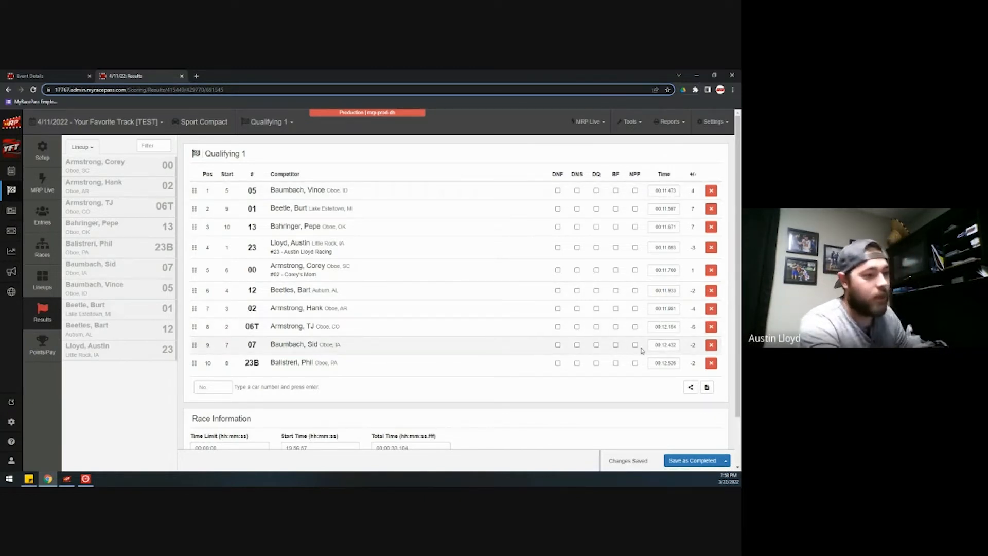
- Review the results' Media Format text, then start Calculate Lineups on the Heats lineups page
{"action": "left_click", "coordinate": [707, 389]}
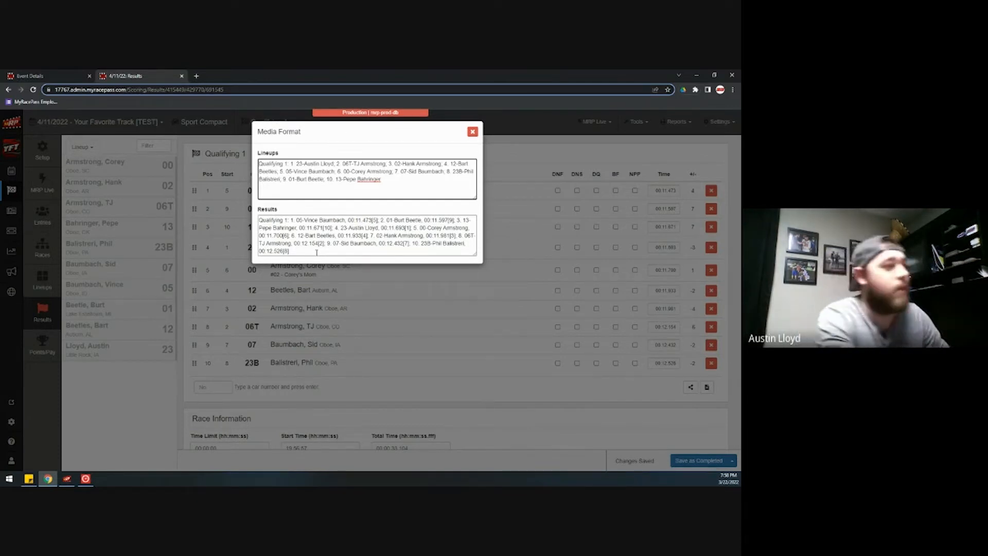
{"action": "left_click", "coordinate": [472, 132]}
{"action": "left_click", "coordinate": [58, 285]}
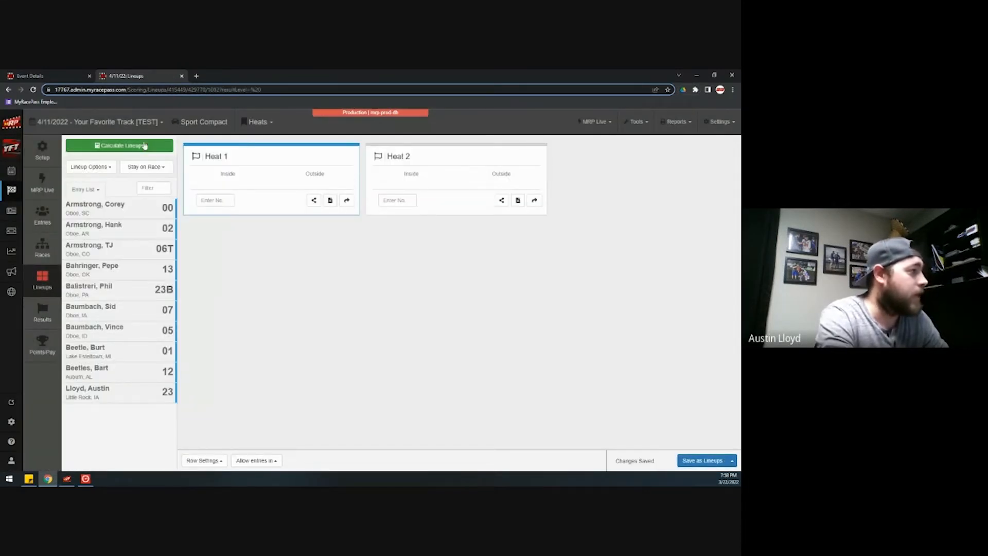
{"action": "left_click", "coordinate": [145, 148]}
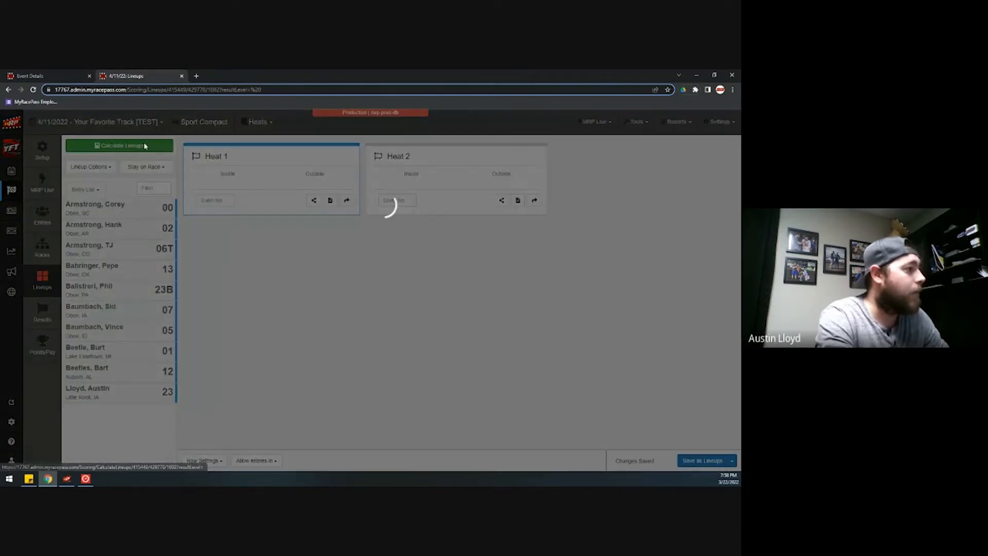
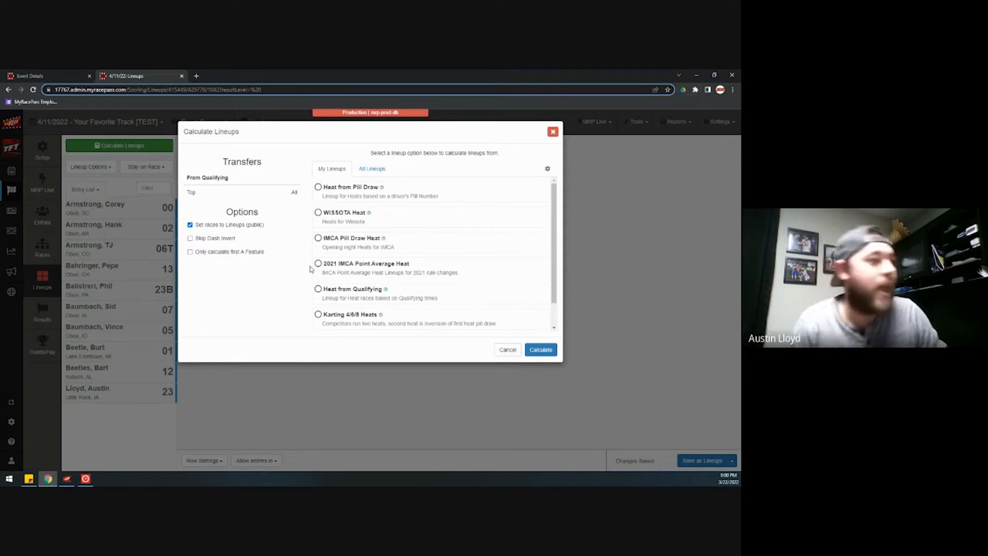
- Browse All Lineups, then return to My Lineups and pick 2021 IMCA Point Average Heat
{"action": "left_click", "coordinate": [372, 168]}
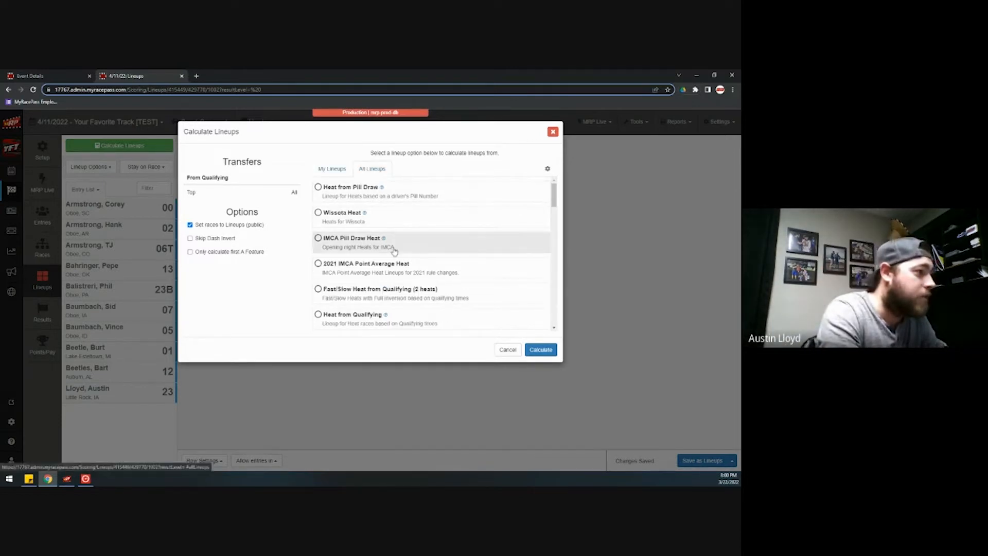
{"action": "scroll", "coordinate": [414, 280], "scroll_direction": "down", "scroll_amount": 10}
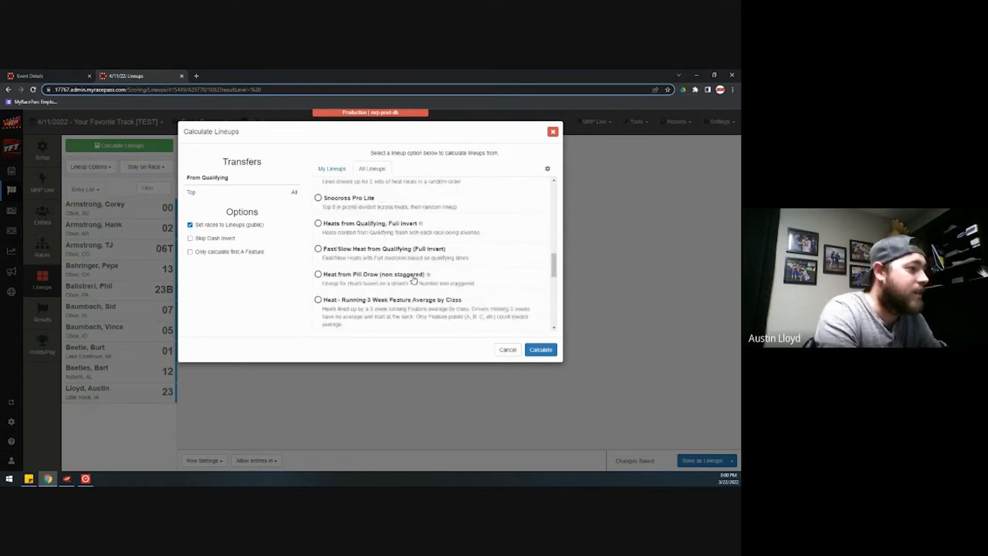
{"action": "scroll", "coordinate": [367, 297], "scroll_direction": "down", "scroll_amount": 10}
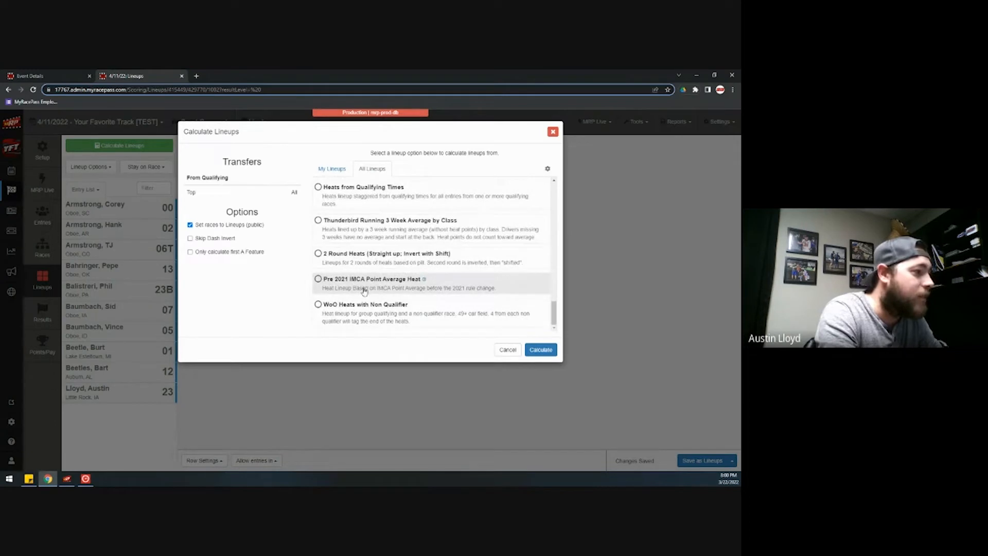
{"action": "left_click", "coordinate": [332, 169]}
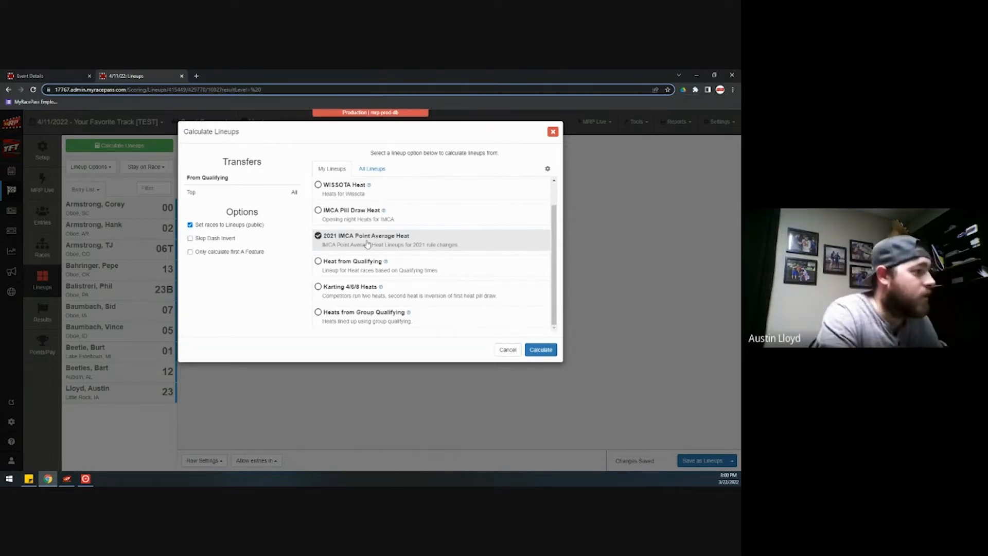
- Calculate the heat lineups with 2021 IMCA Point Average Heat, confirming the points schedule
{"action": "left_click", "coordinate": [541, 349]}
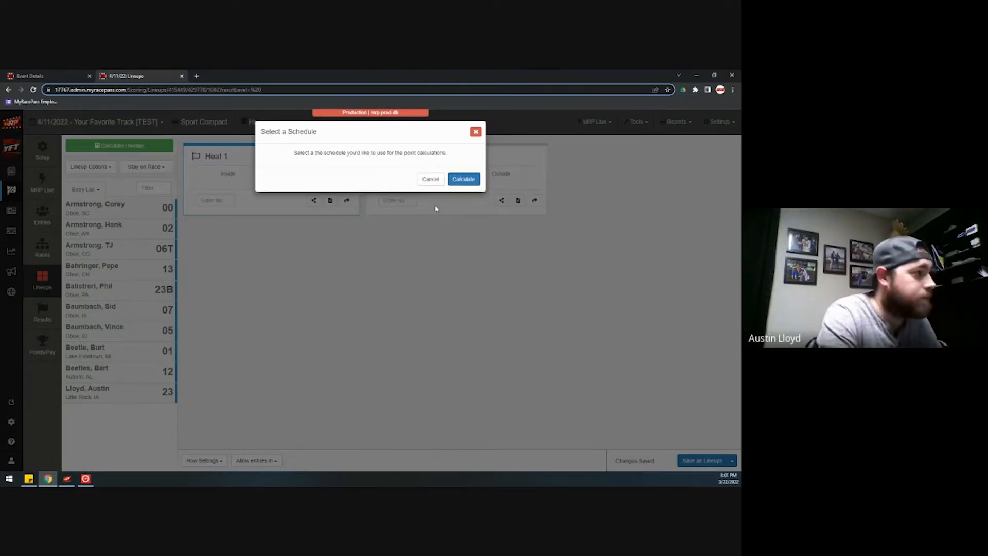
{"action": "left_click", "coordinate": [463, 179]}
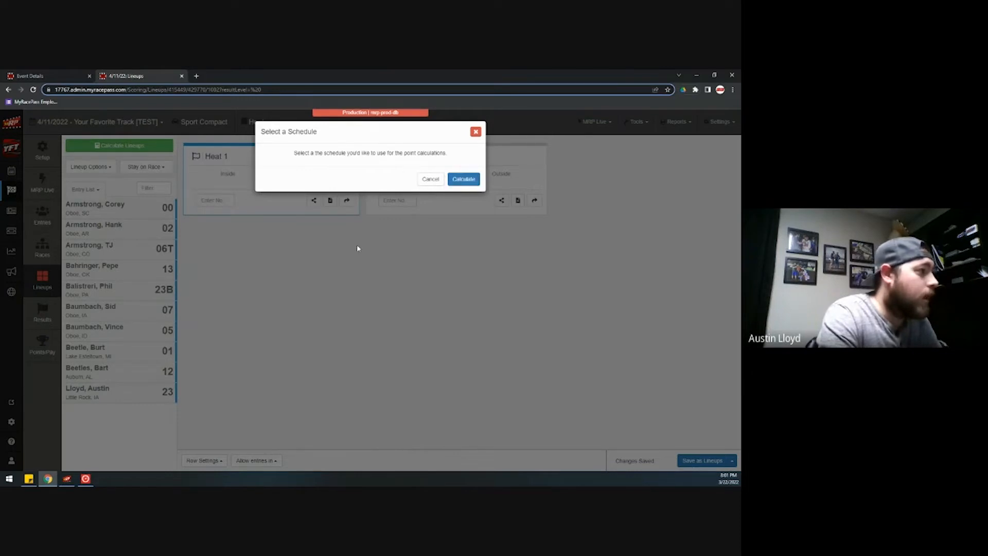
{"action": "left_click", "coordinate": [457, 181]}
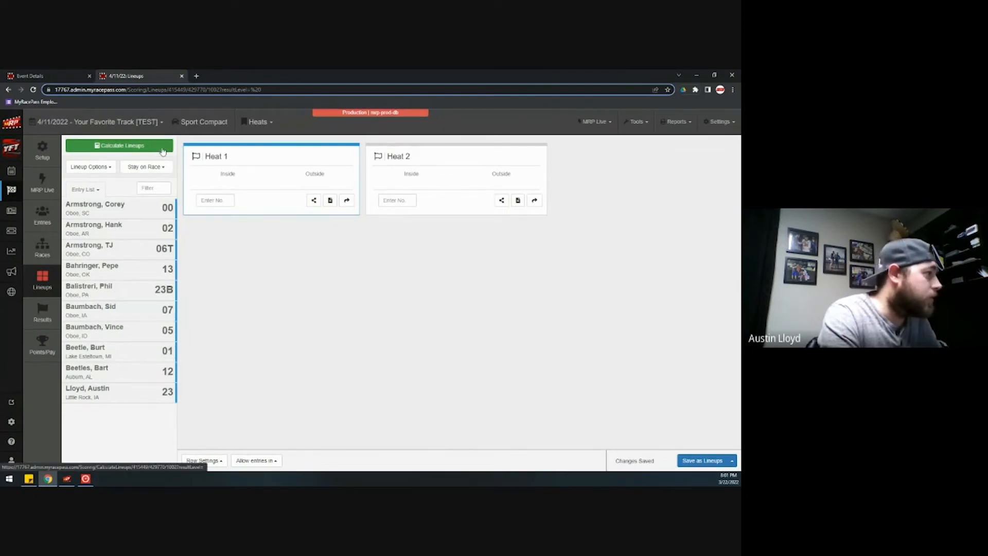
- Recalculate the heats with IMCA Pill Draw Heat and review the 'How was this calculated?' report
{"action": "left_click", "coordinate": [152, 149]}
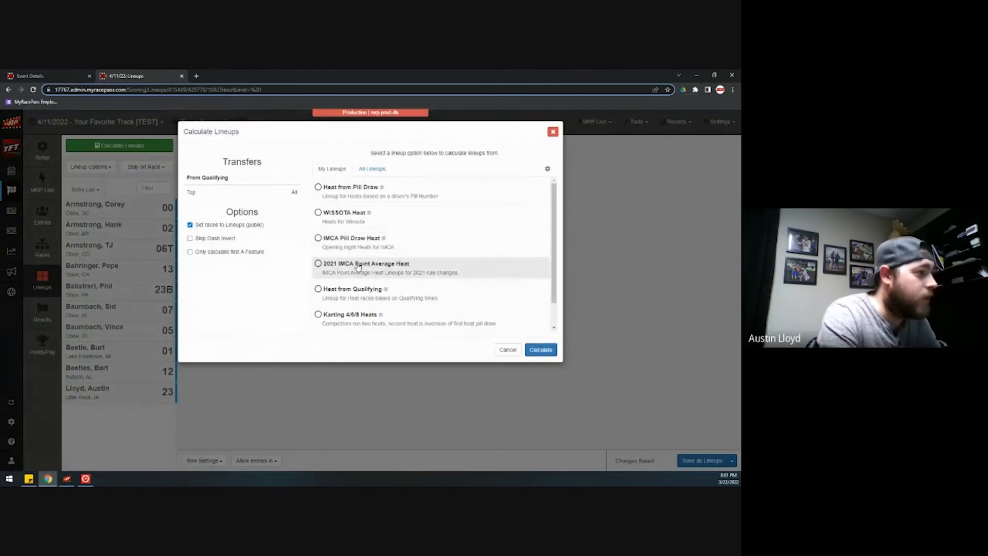
{"action": "left_click", "coordinate": [355, 247]}
{"action": "left_click", "coordinate": [538, 354]}
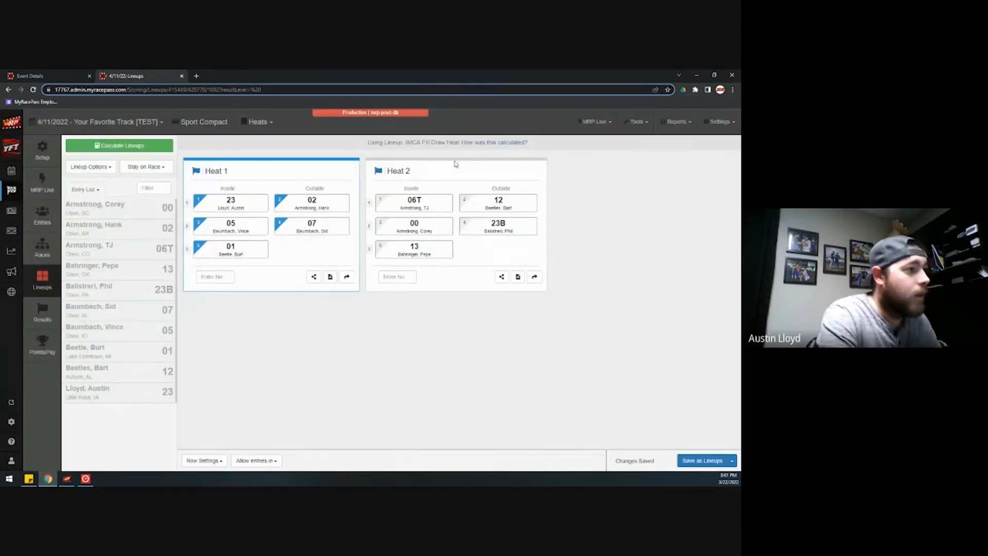
{"action": "left_click", "coordinate": [488, 143]}
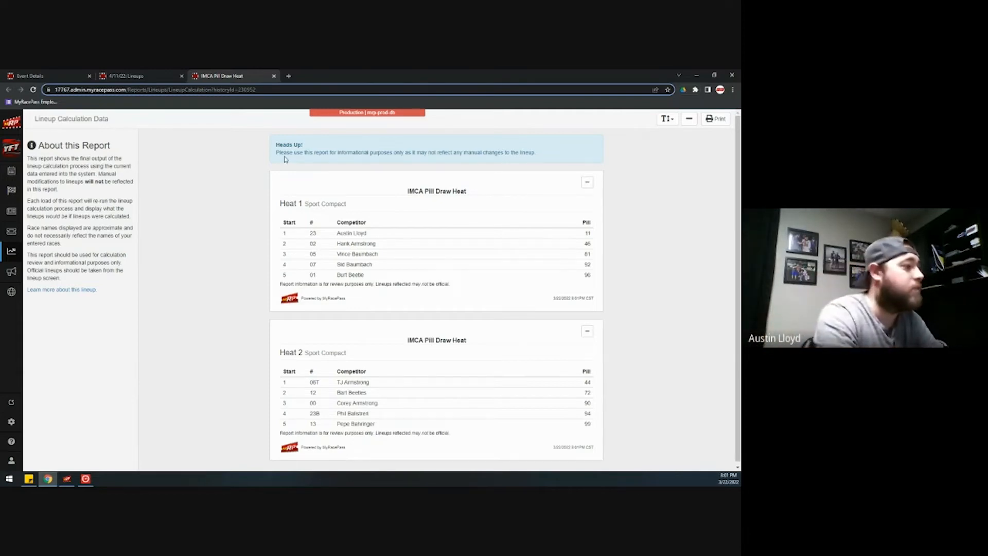
{"action": "left_click", "coordinate": [274, 76]}
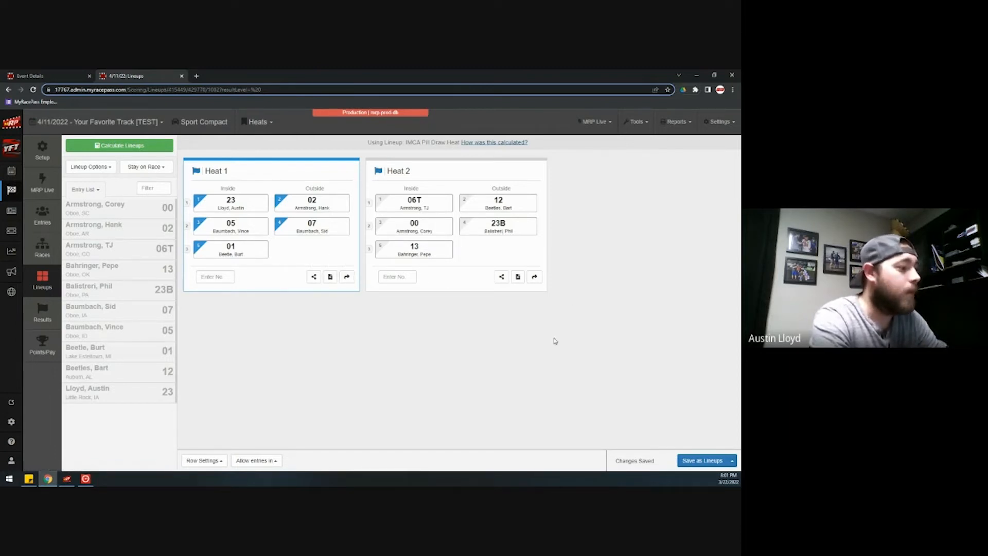
- Send the lineups via the relay's Get Lineups, then select Sport Compact in Orbits registration
{"action": "left_click", "coordinate": [67, 478]}
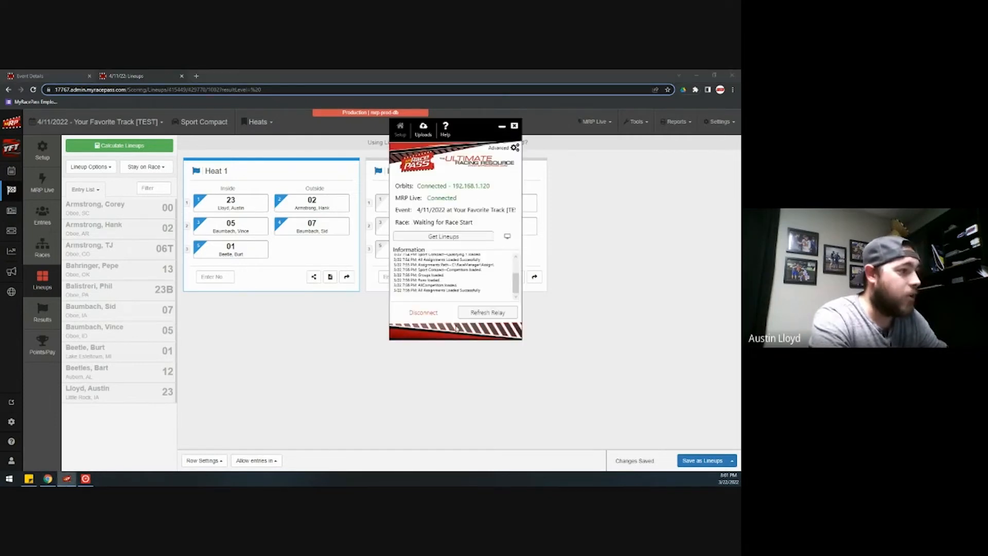
{"action": "left_click", "coordinate": [449, 237]}
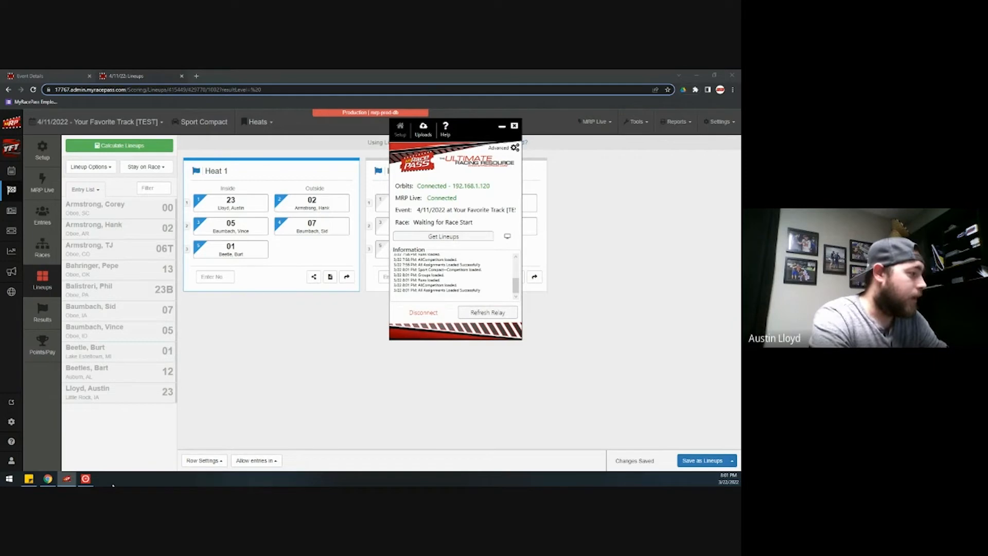
{"action": "left_click", "coordinate": [86, 478]}
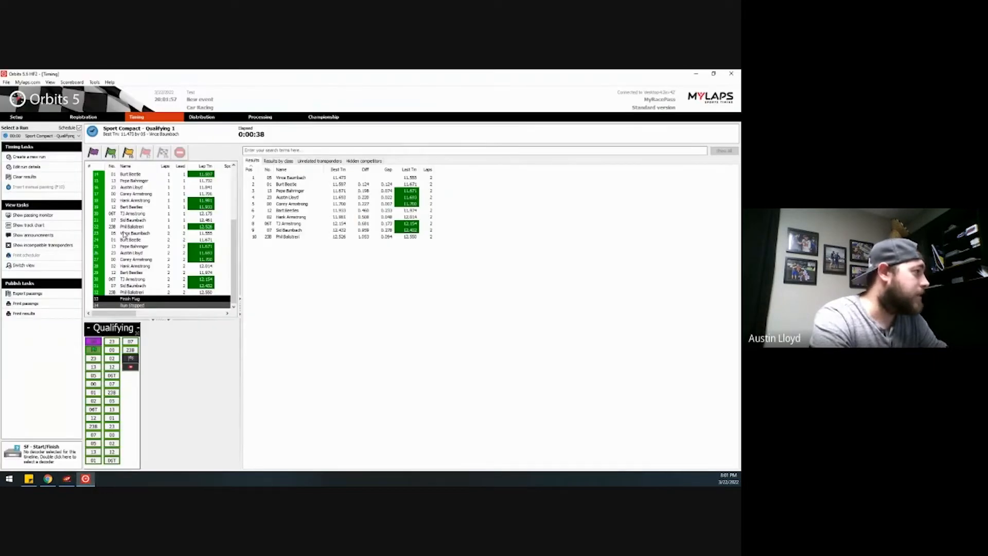
{"action": "left_click", "coordinate": [88, 120]}
{"action": "left_click", "coordinate": [110, 135]}
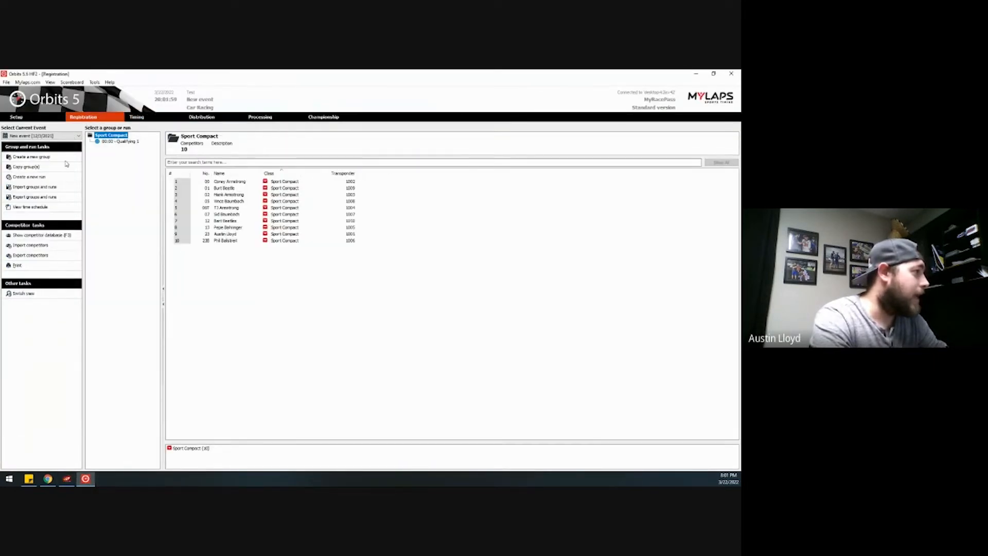
- Import the Runs file into Orbits and check the five-car Heat 1 and Heat 2 lists
{"action": "left_click", "coordinate": [39, 188]}
{"action": "left_click", "coordinate": [430, 247]}
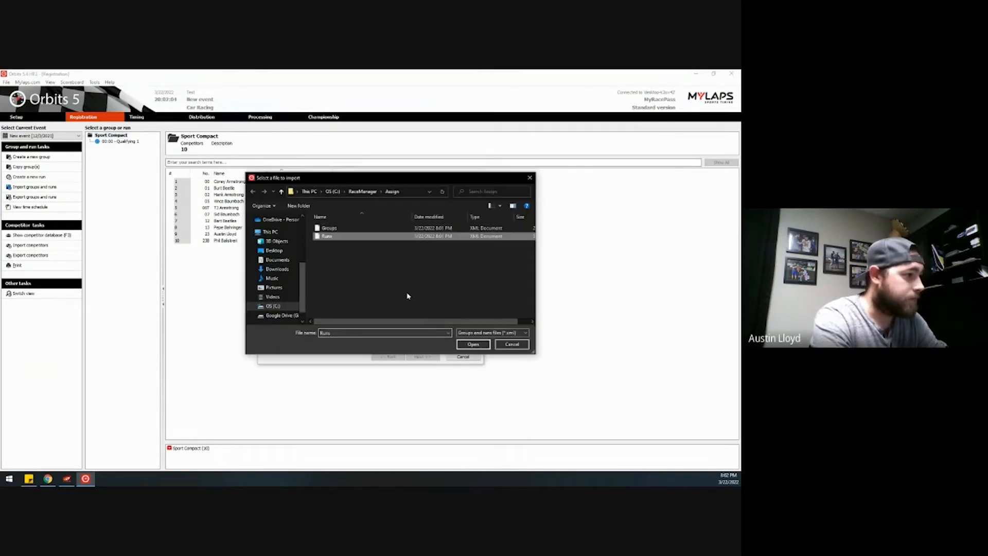
{"action": "left_click", "coordinate": [473, 344]}
{"action": "left_click", "coordinate": [422, 357]}
{"action": "left_click", "coordinate": [422, 357]}
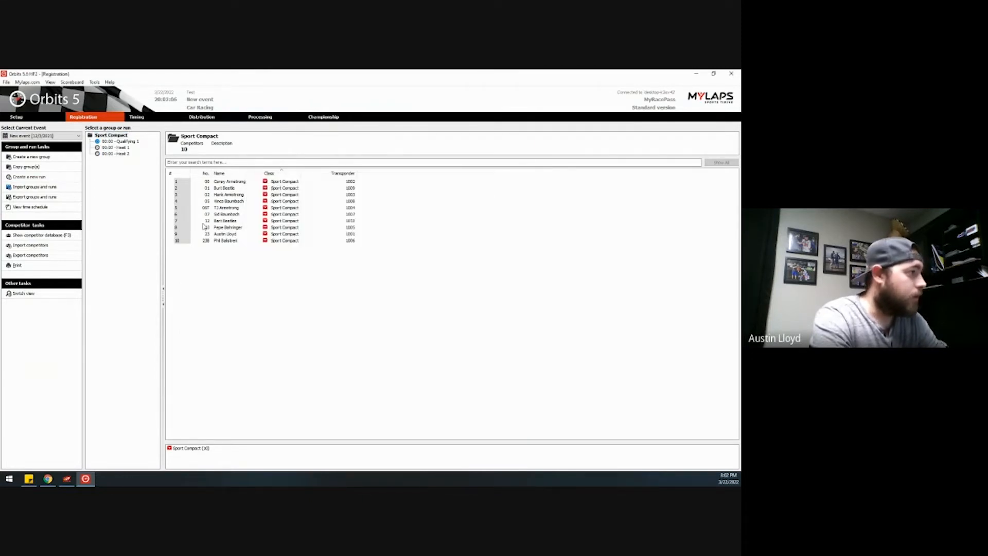
{"action": "left_click", "coordinate": [124, 148]}
{"action": "left_click", "coordinate": [130, 154]}
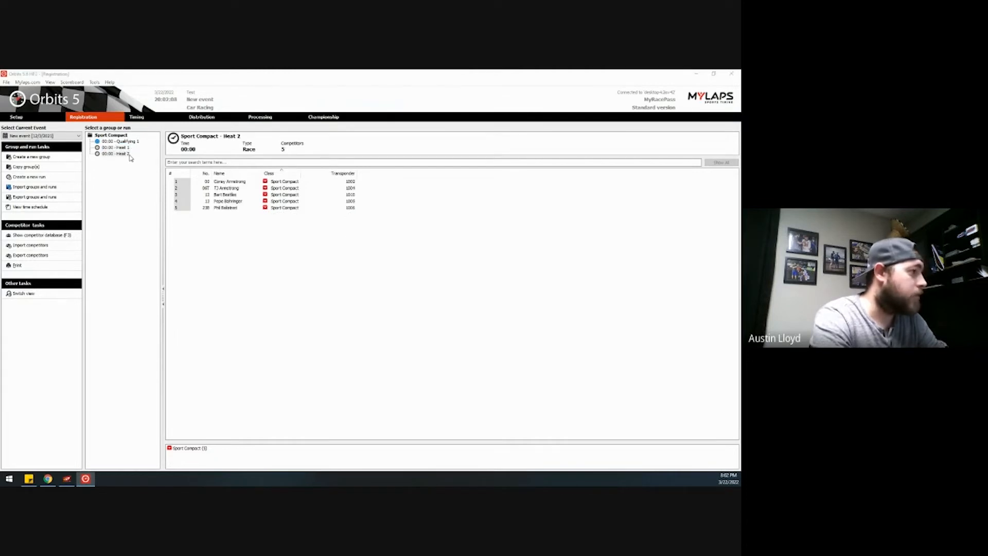
- Minimize Orbits and go to the MyRacePass race results entry page
{"action": "left_click", "coordinate": [696, 74]}
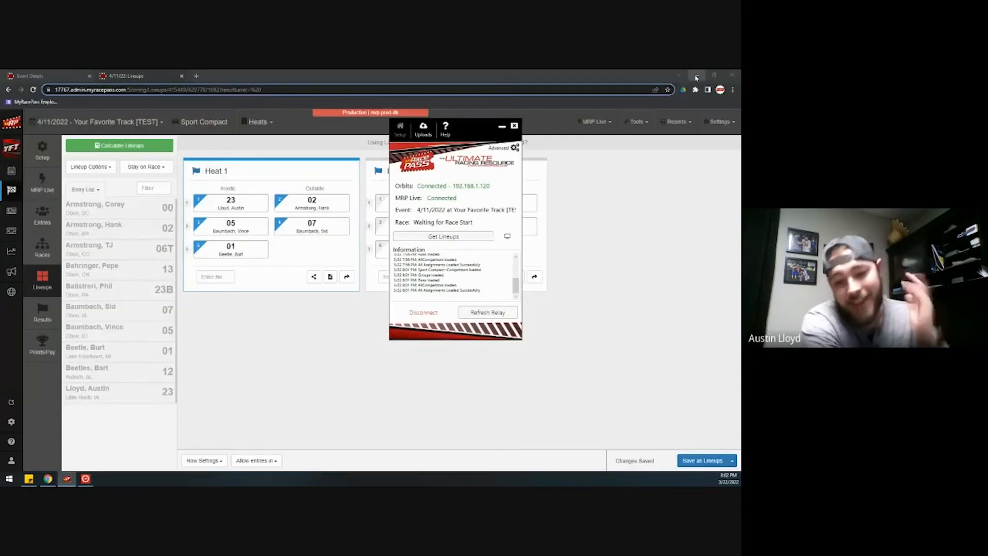
{"action": "left_click", "coordinate": [355, 309]}
{"action": "left_click", "coordinate": [42, 310]}
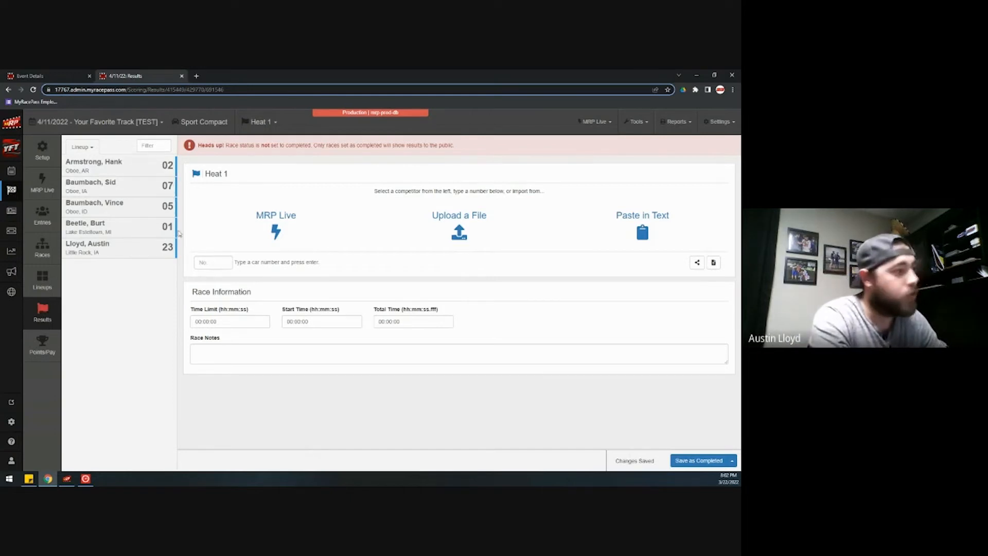
- Enter Heat 1 finish (01, 05, 23 ahead of 07 and 02) and save as completed
{"action": "left_click", "coordinate": [139, 225]}
{"action": "left_click", "coordinate": [139, 208]}
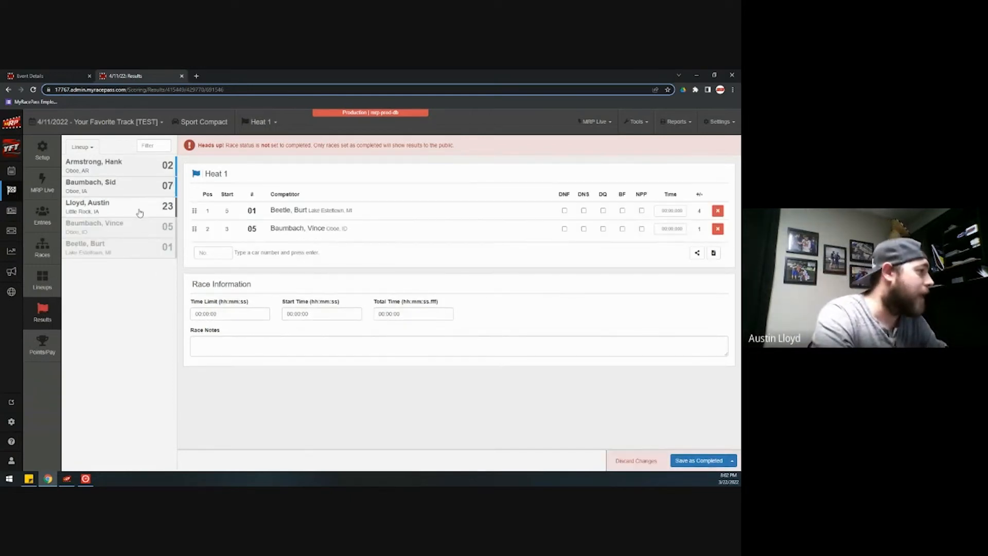
{"action": "left_click", "coordinate": [140, 213]}
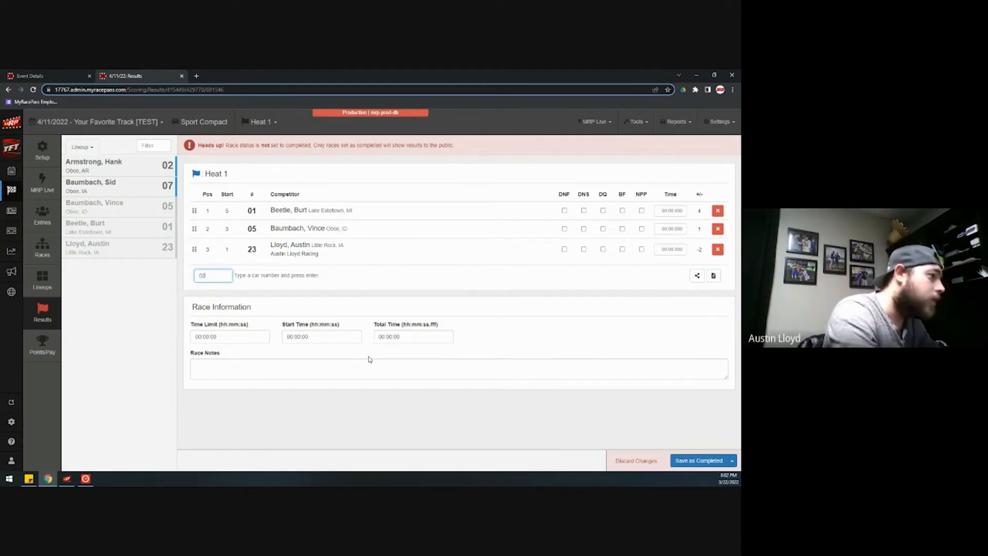
{"action": "key", "text": "Return"}
{"action": "key", "text": "Return"}
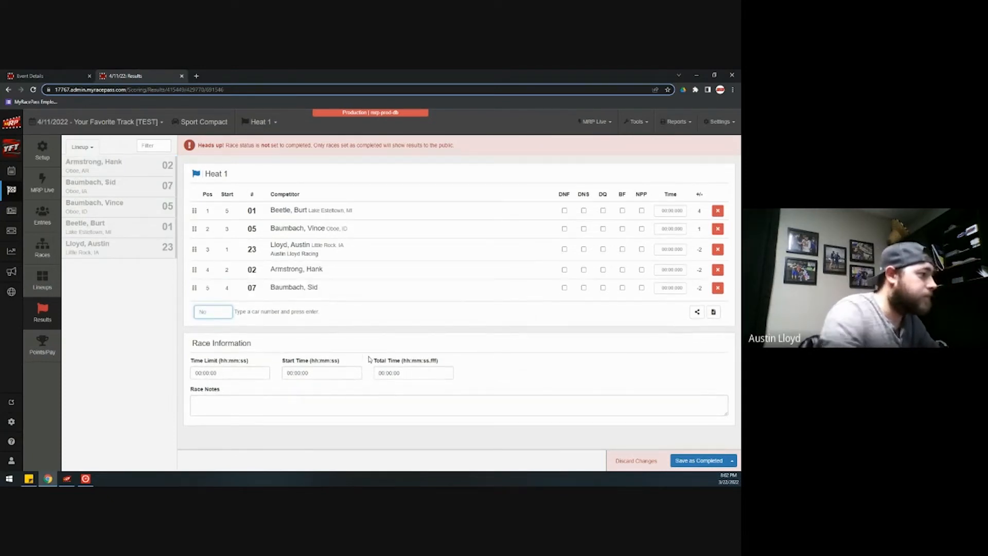
{"action": "left_click", "coordinate": [206, 290]}
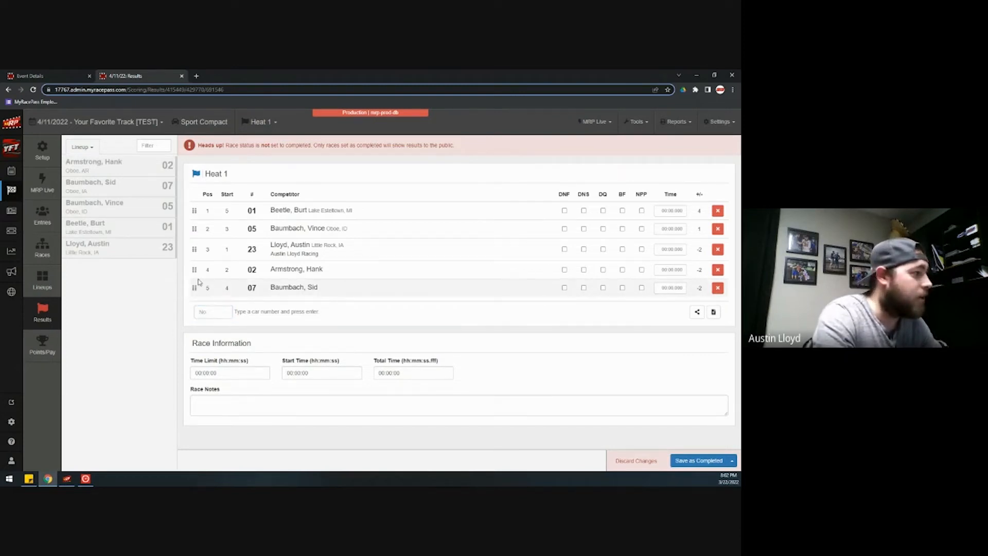
{"action": "left_click_drag", "start_coordinate": [194, 269], "coordinate": [195, 290]}
{"action": "left_click_drag", "start_coordinate": [194, 251], "coordinate": [196, 288]}
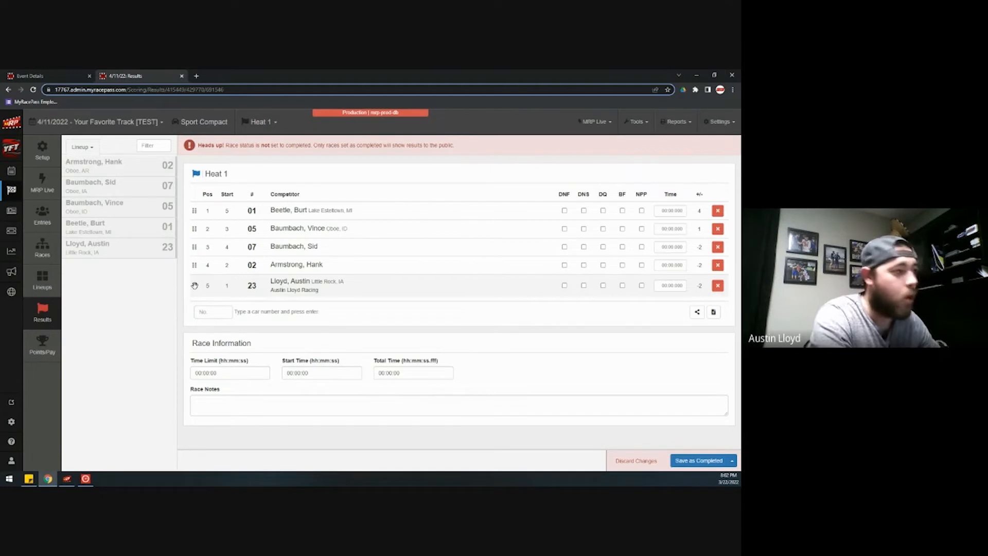
{"action": "left_click_drag", "start_coordinate": [195, 286], "coordinate": [195, 249]}
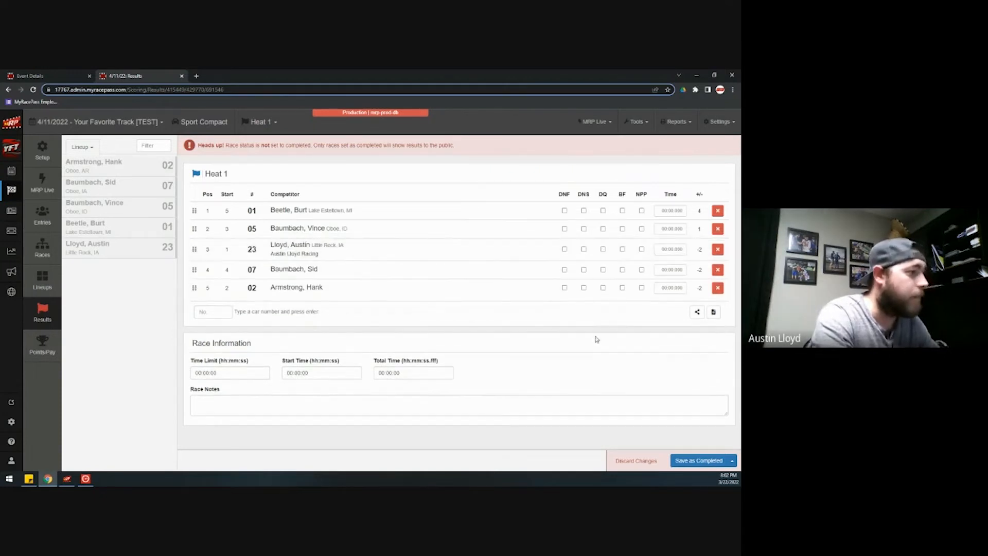
{"action": "left_click", "coordinate": [695, 466]}
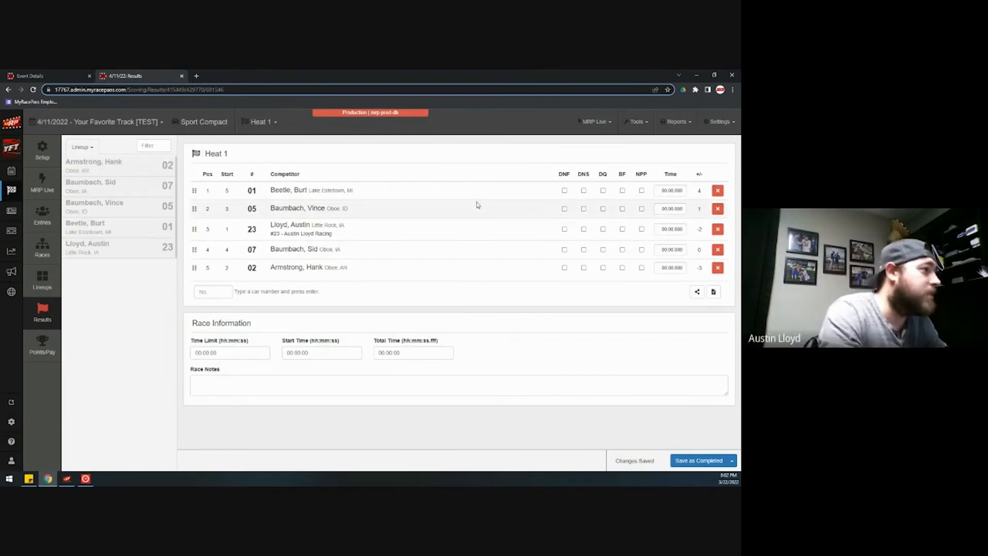
- Record Heat 2 finish 06T, 23B, 13, 00, 12, save as completed, then open Lineups
{"action": "left_click", "coordinate": [268, 124]}
{"action": "left_click", "coordinate": [262, 154]}
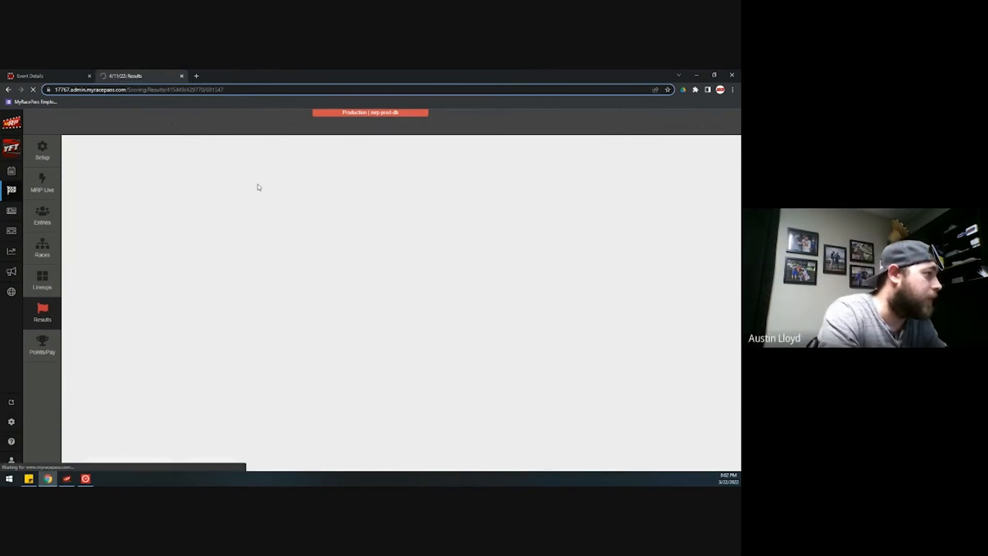
{"action": "left_click", "coordinate": [139, 185]}
{"action": "left_click", "coordinate": [137, 206]}
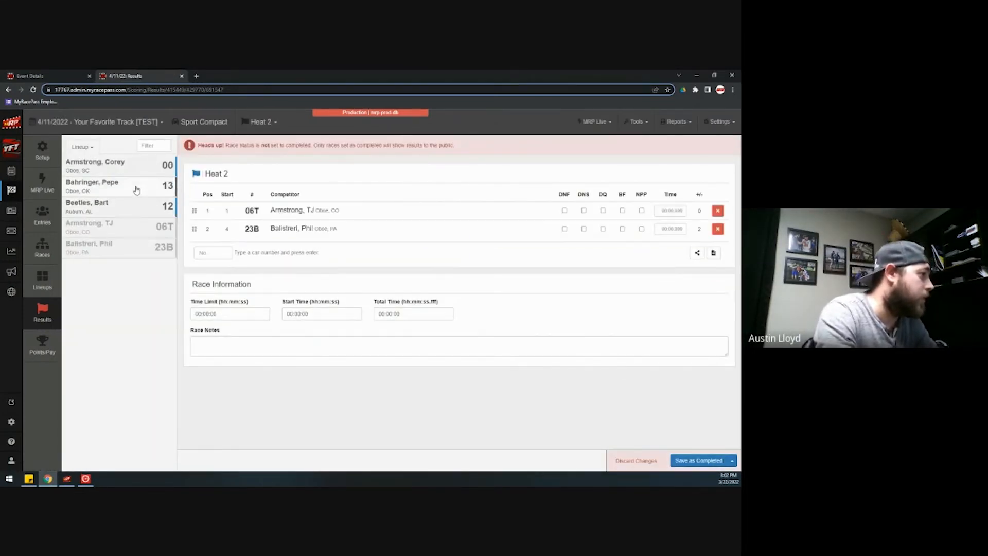
{"action": "left_click", "coordinate": [137, 186]}
{"action": "left_click", "coordinate": [145, 168]}
{"action": "left_click", "coordinate": [145, 173]}
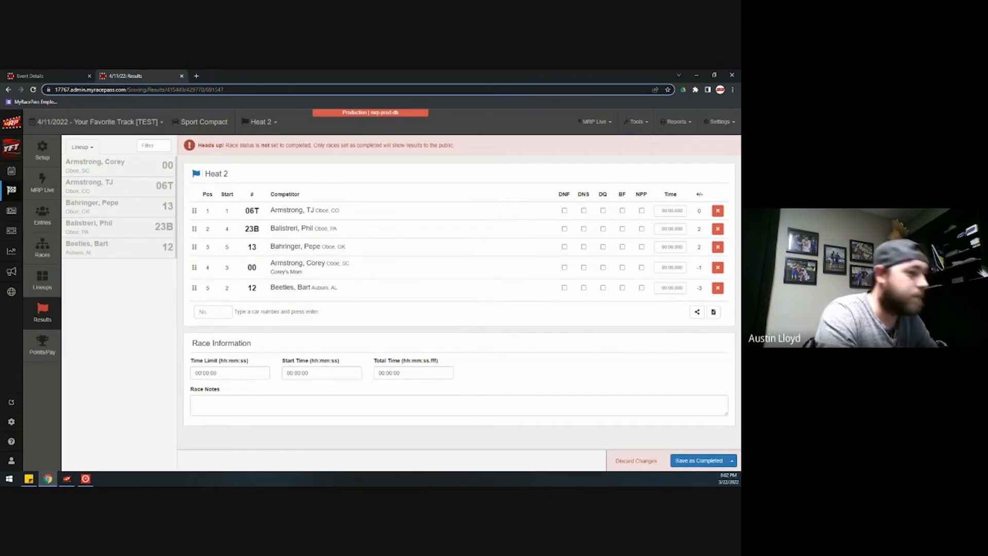
{"action": "left_click", "coordinate": [690, 461]}
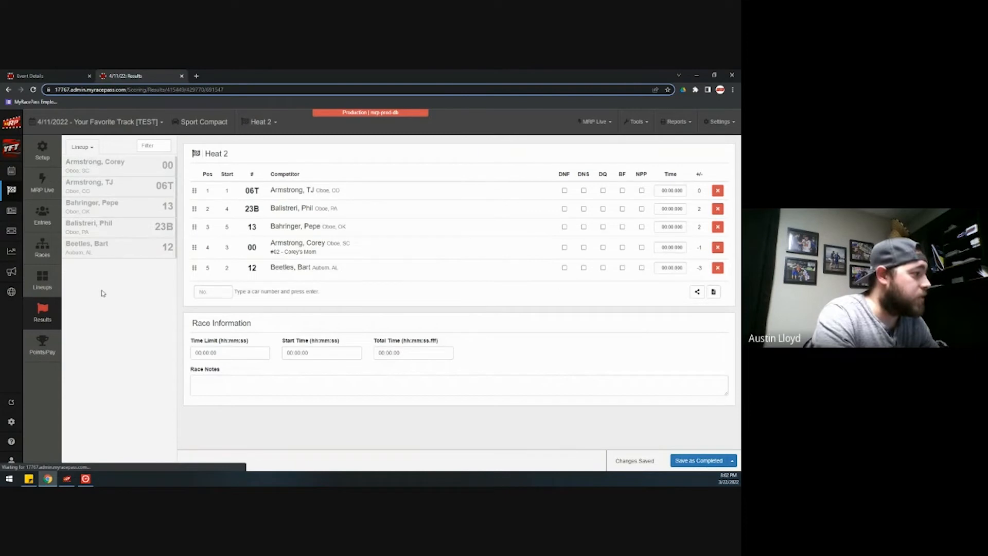
{"action": "left_click", "coordinate": [51, 288]}
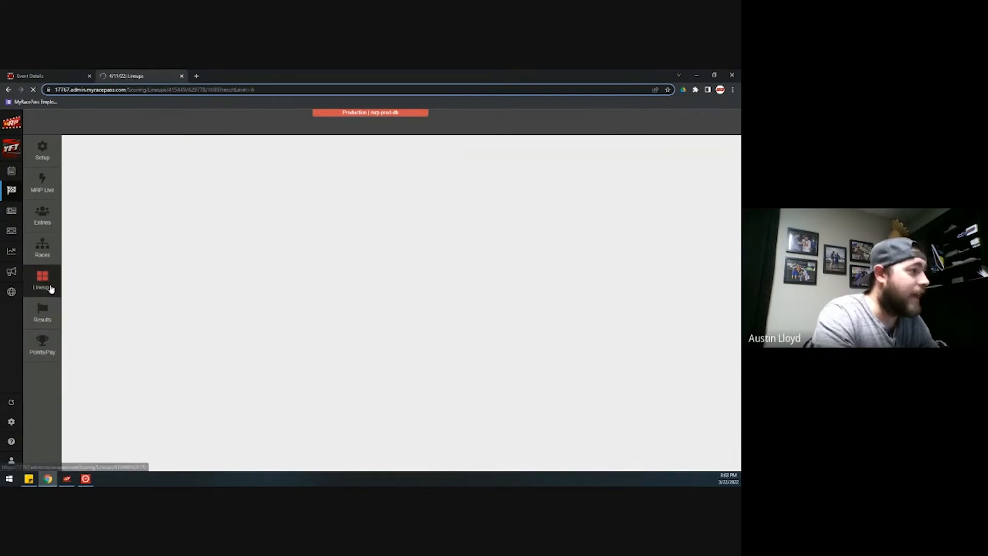
- Calculate A Feature 1 with IMCA Opening Night A Feature, auto-redraw all pills, and save
{"action": "left_click", "coordinate": [161, 148]}
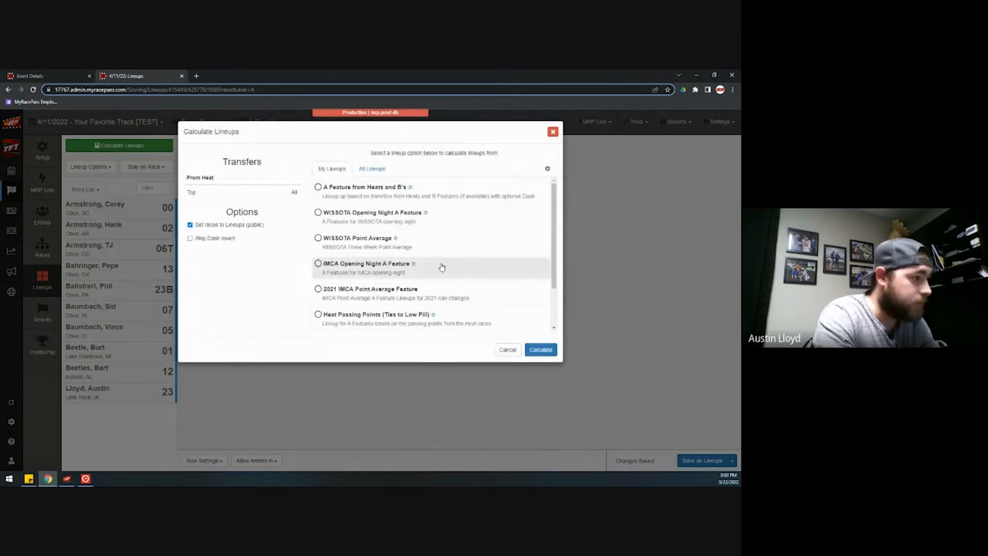
{"action": "left_click", "coordinate": [355, 266]}
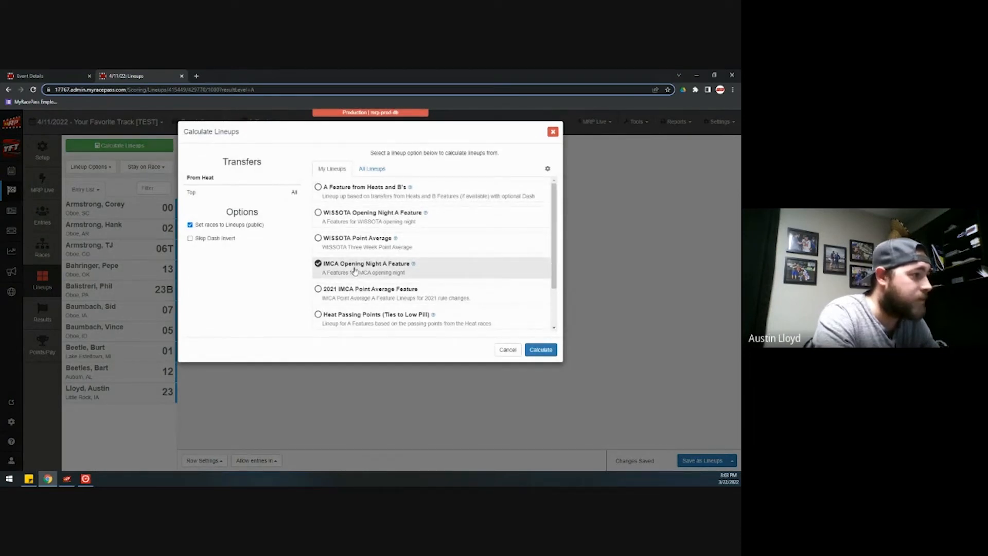
{"action": "left_click", "coordinate": [549, 350]}
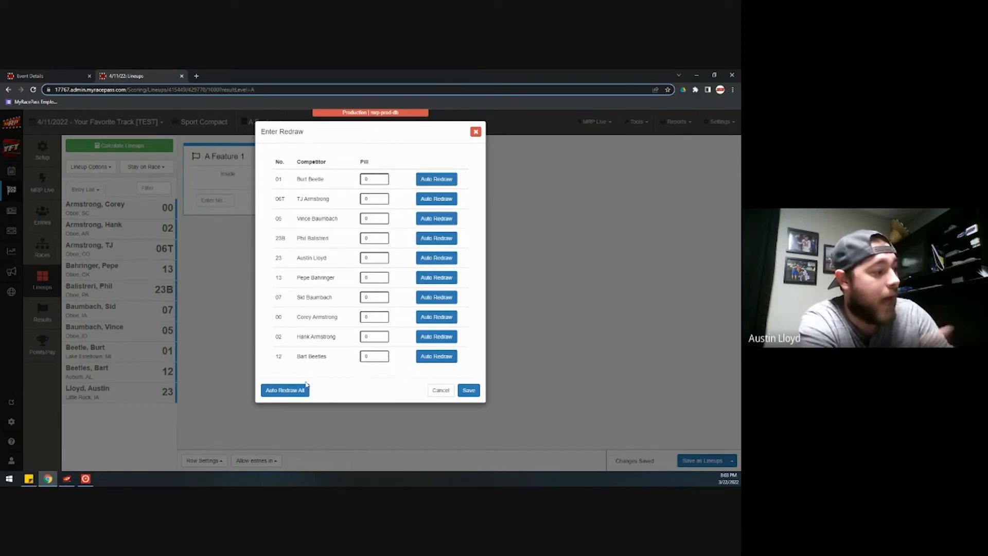
{"action": "left_click", "coordinate": [291, 390]}
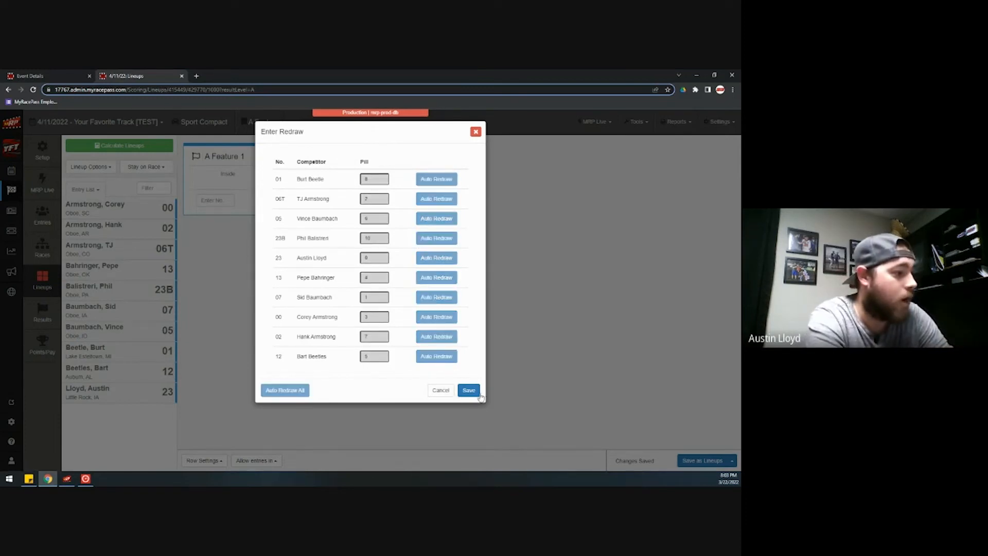
{"action": "left_click", "coordinate": [469, 390]}
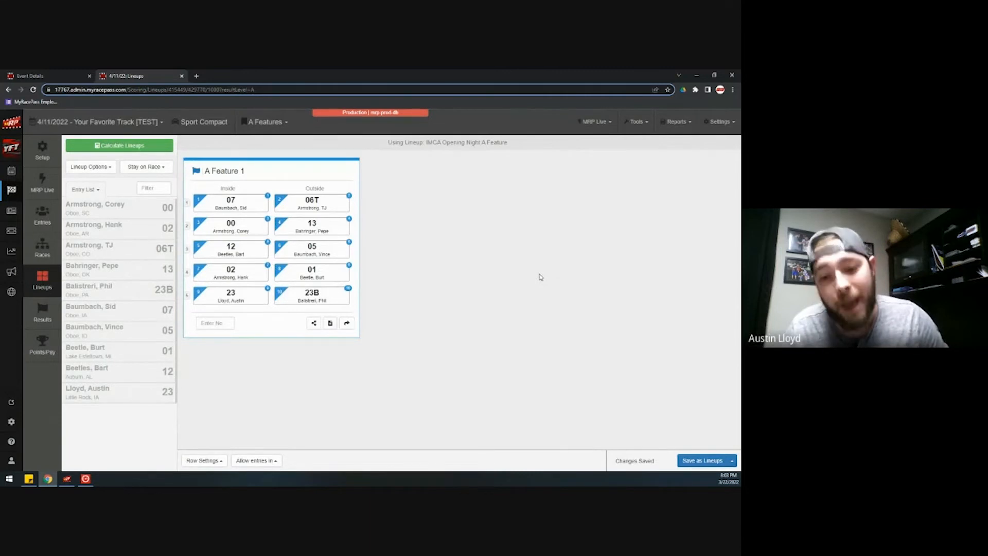
{"action": "left_click", "coordinate": [631, 124]}
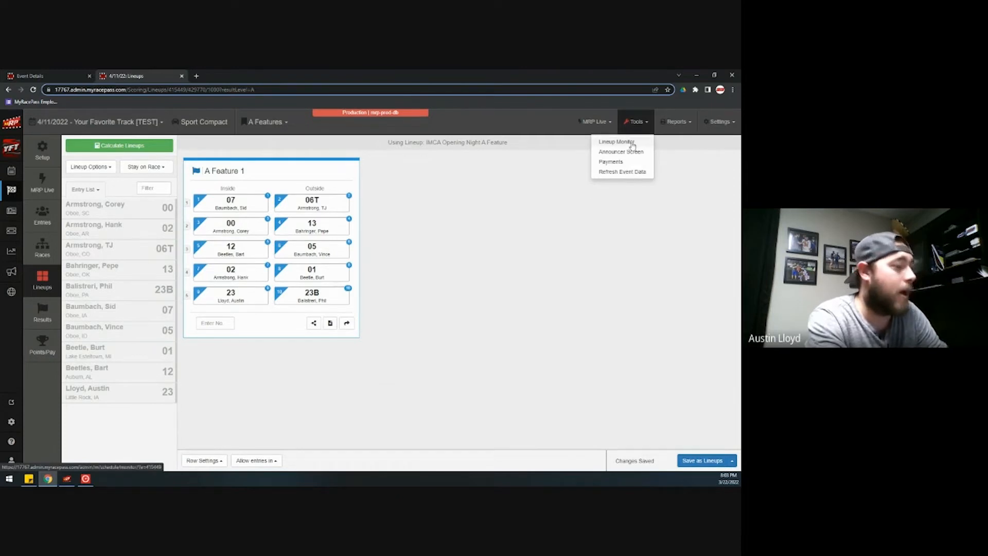
{"action": "left_click", "coordinate": [632, 143]}
{"action": "left_click", "coordinate": [609, 241]}
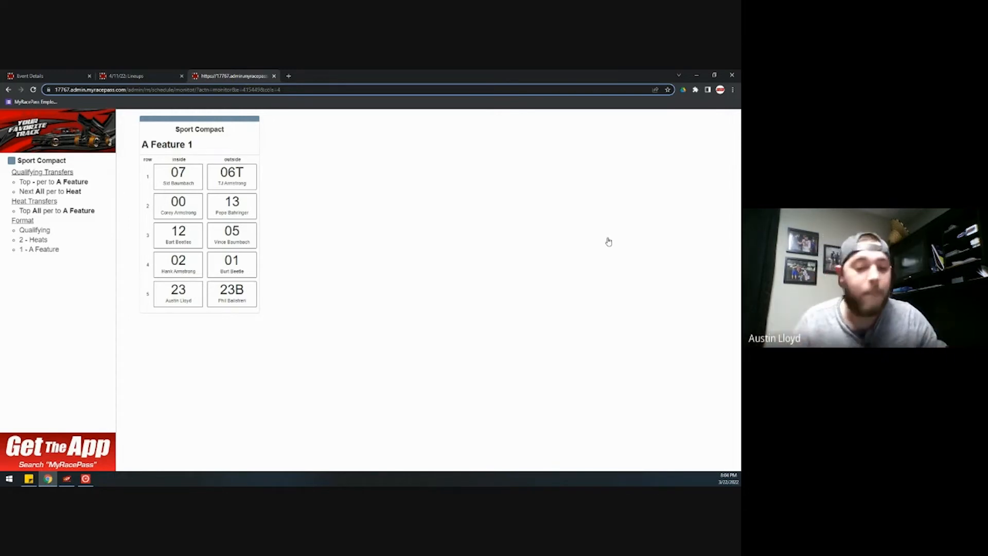
{"action": "left_click", "coordinate": [275, 76]}
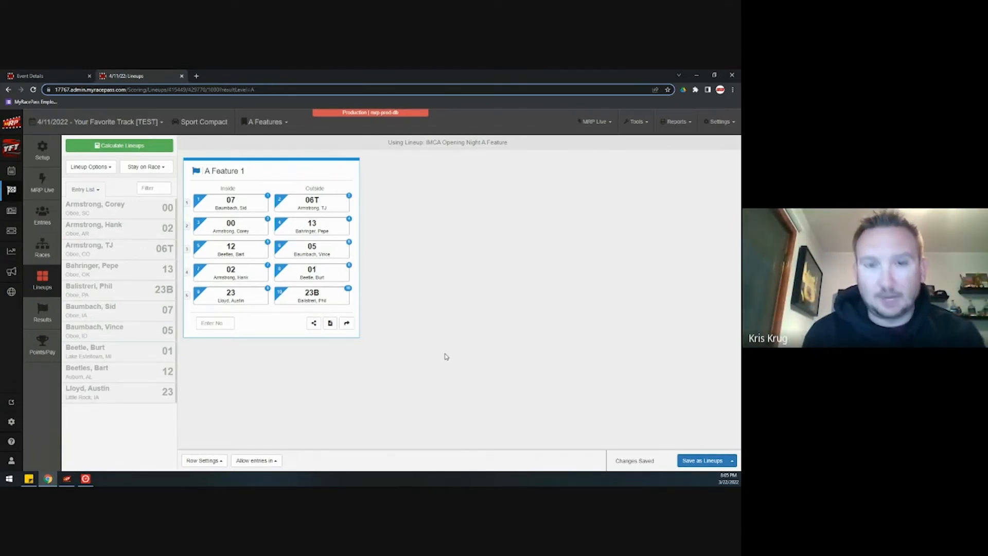
- Confirm the MRP relay's connection status, then bring Orbits 5 registration to the front
{"action": "left_click", "coordinate": [67, 479]}
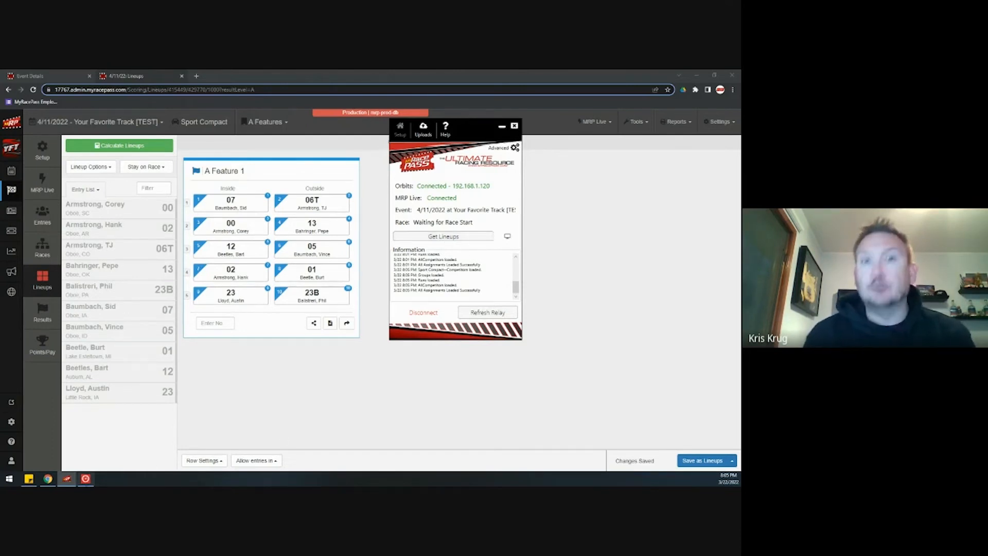
{"action": "mouse_move", "coordinate": [86, 478]}
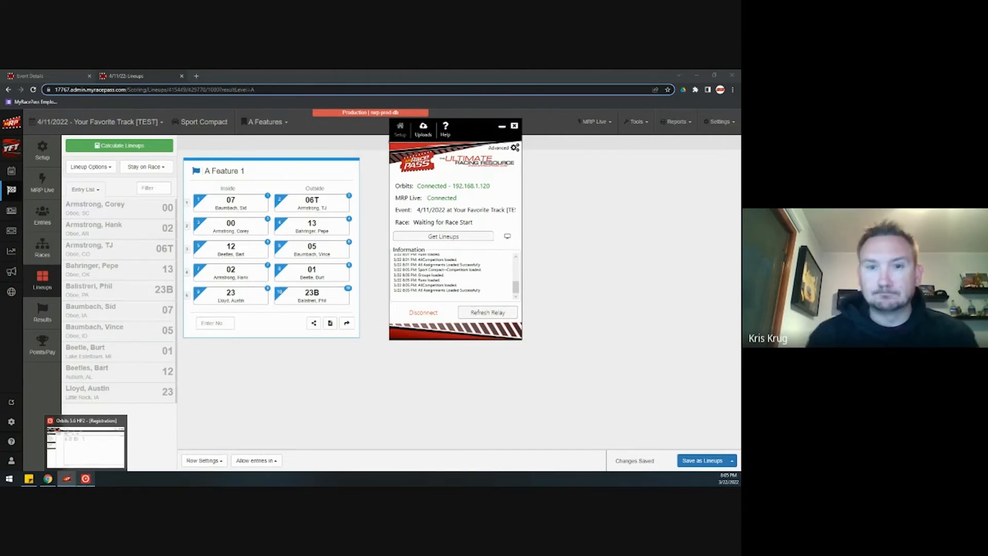
{"action": "left_click", "coordinate": [85, 442]}
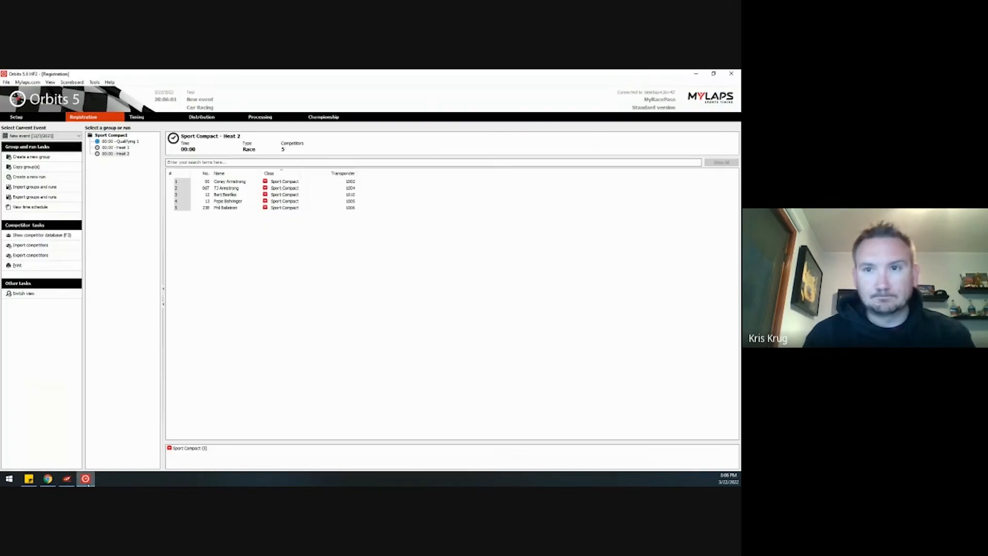
- Import the Runs file and open Timing for the ten-car Sport Compact A Feature 1
{"action": "left_click", "coordinate": [50, 187]}
{"action": "left_click", "coordinate": [446, 245]}
{"action": "left_click", "coordinate": [327, 236]}
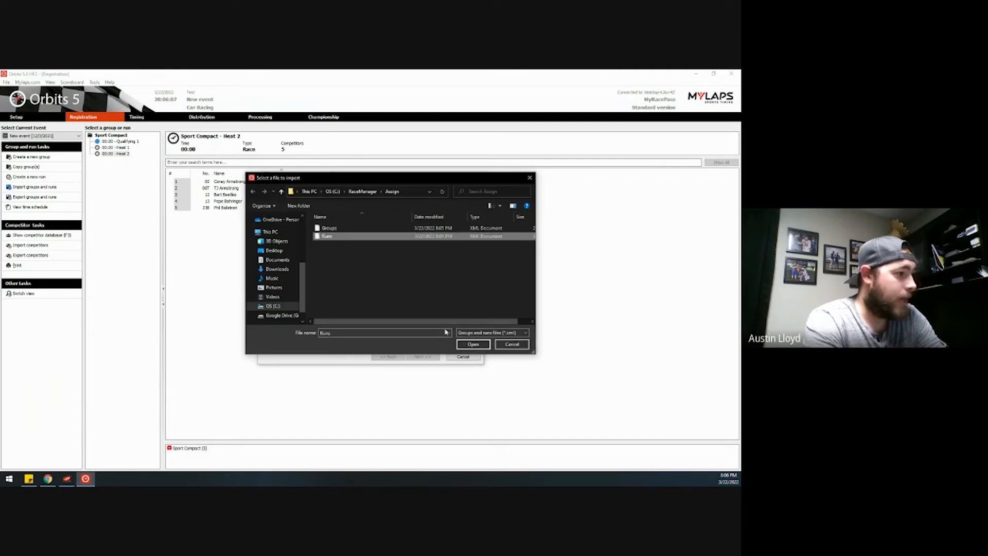
{"action": "left_click", "coordinate": [473, 343]}
{"action": "left_click", "coordinate": [422, 356]}
{"action": "left_click", "coordinate": [422, 356]}
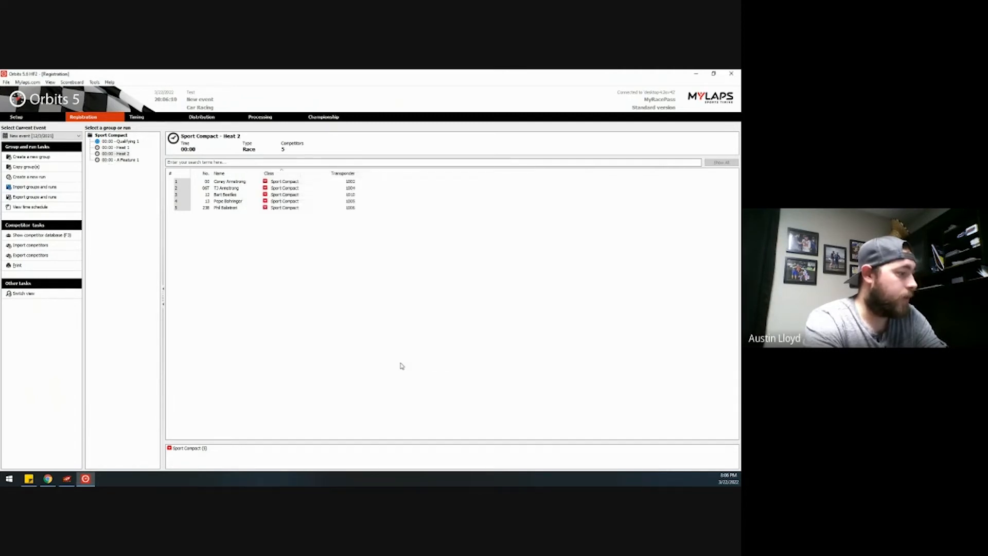
{"action": "left_click", "coordinate": [122, 160]}
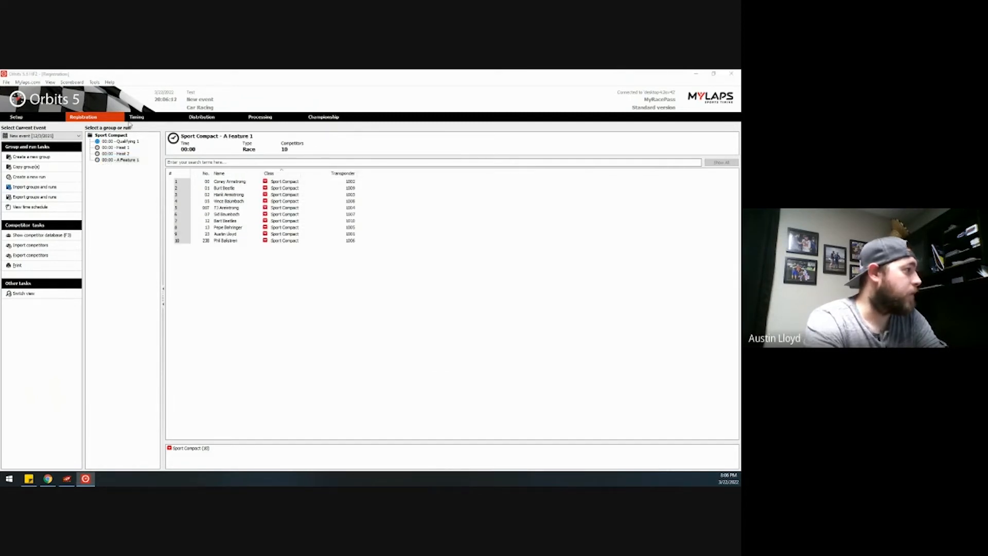
{"action": "left_click", "coordinate": [136, 118]}
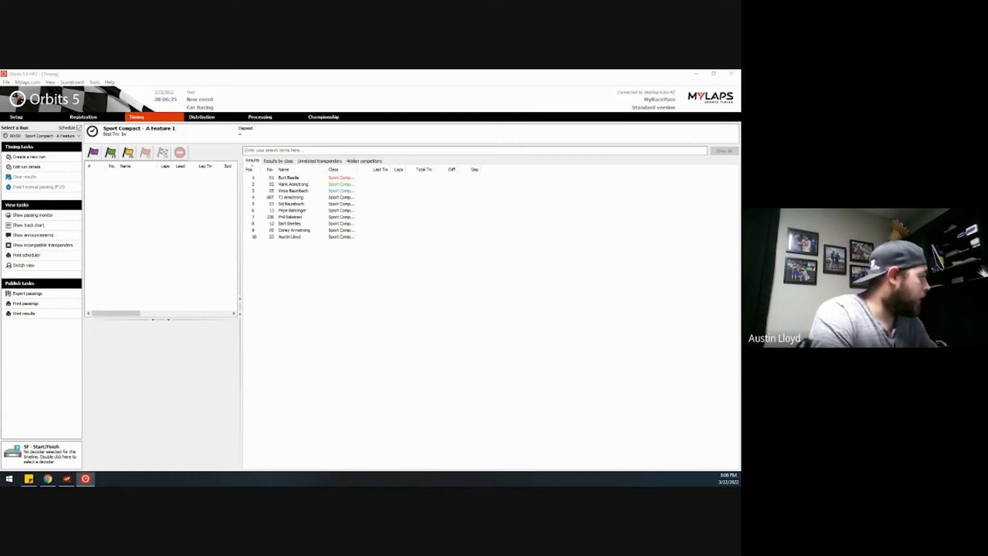
- Throw the warmup then green flag for A Feature 1, then minimize Orbits
{"action": "left_click", "coordinate": [93, 153]}
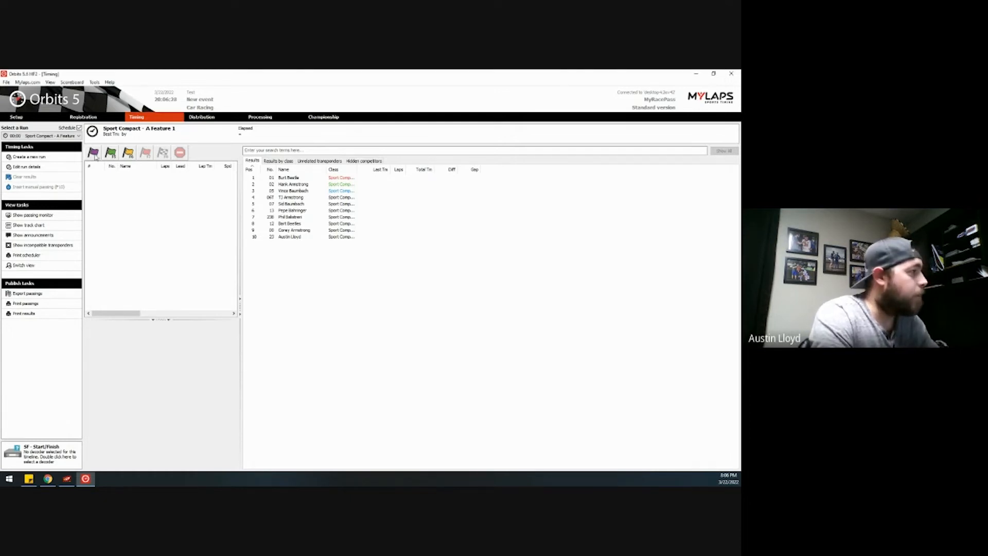
{"action": "left_click", "coordinate": [109, 153]}
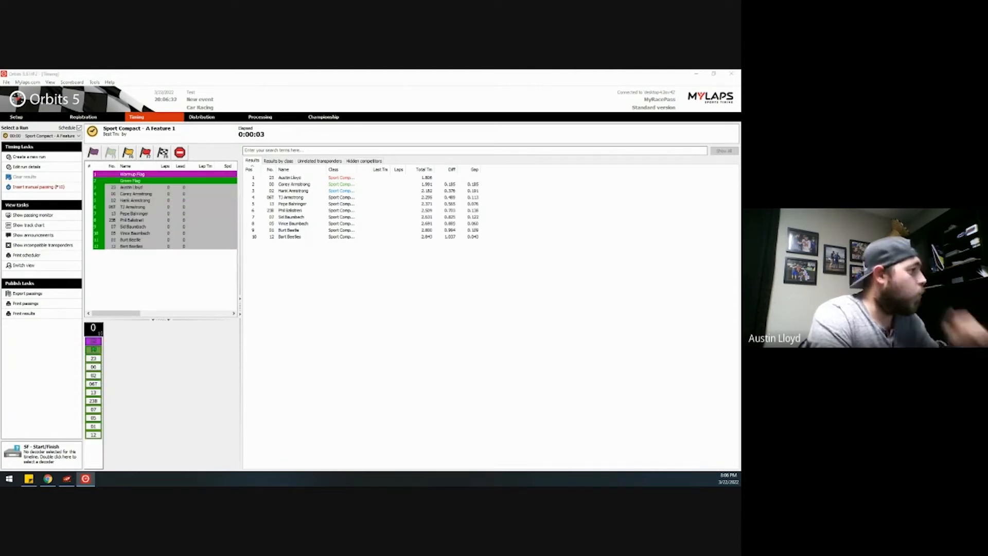
{"action": "left_click", "coordinate": [695, 78]}
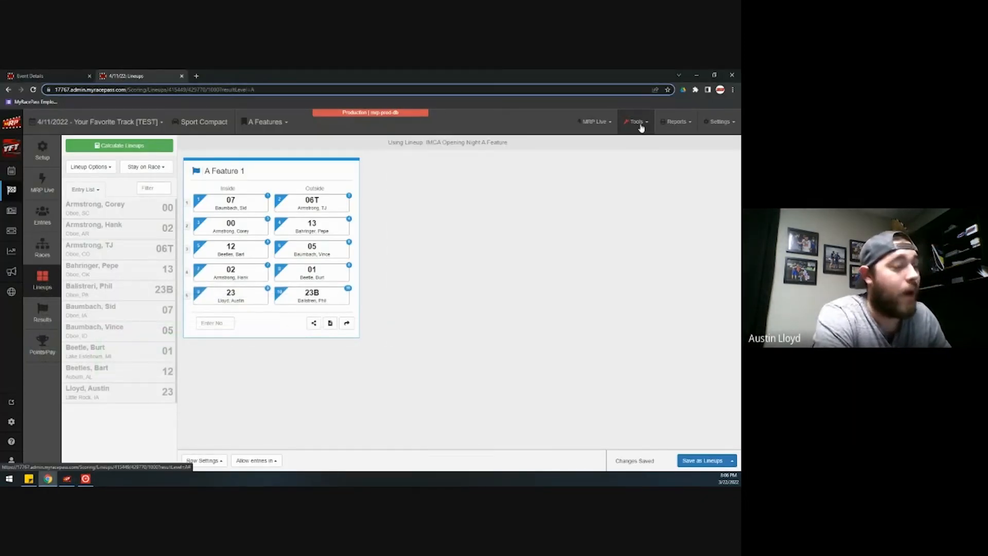
- Open the MRP Live Lap Viewer, try pin and expand, and view car 06T's lap detail
{"action": "left_click", "coordinate": [597, 125]}
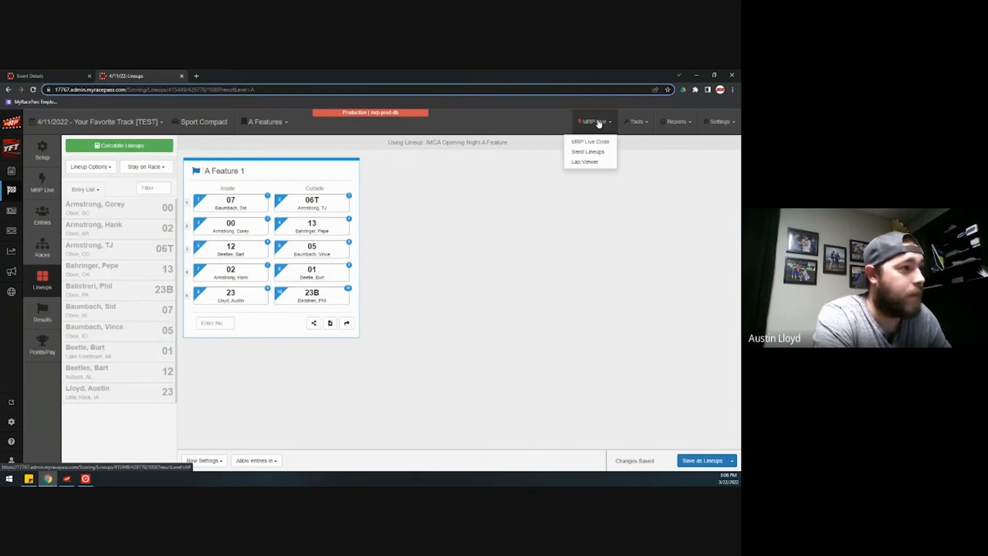
{"action": "left_click", "coordinate": [585, 162]}
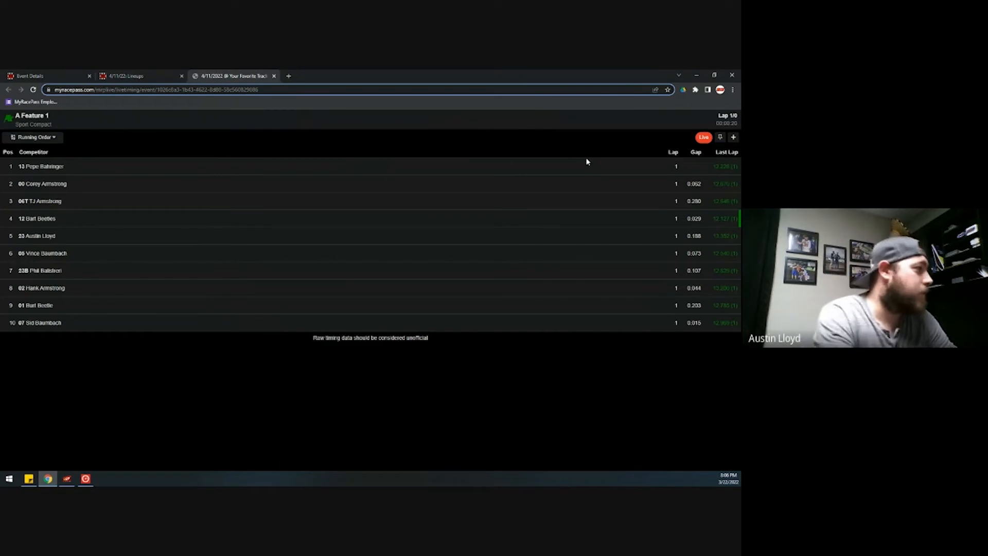
{"action": "left_click", "coordinate": [720, 137]}
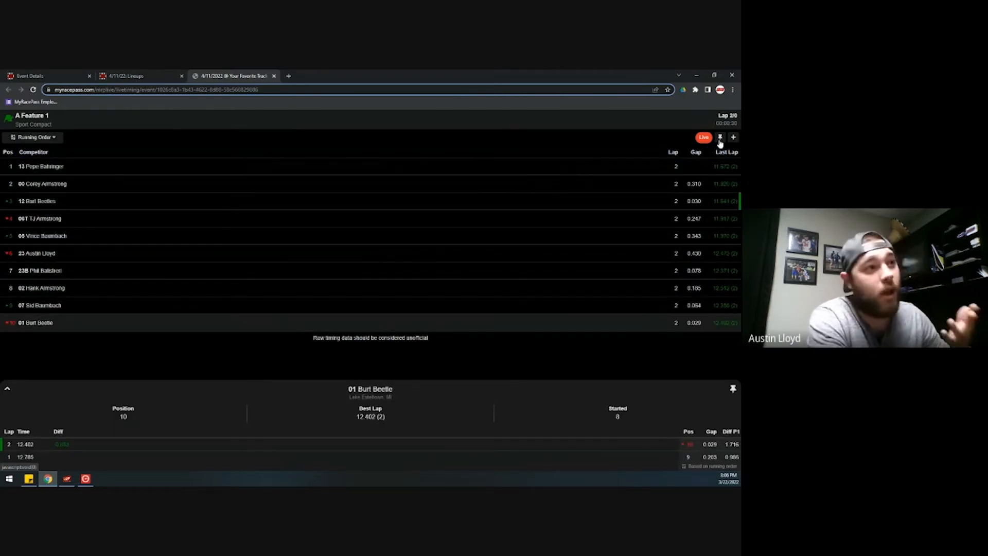
{"action": "left_click", "coordinate": [720, 137]}
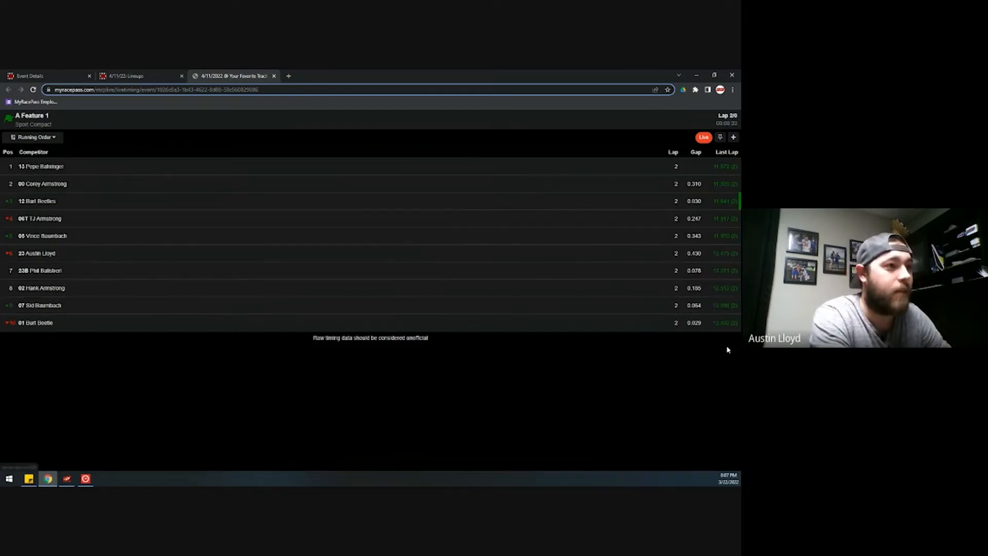
{"action": "left_click", "coordinate": [733, 137]}
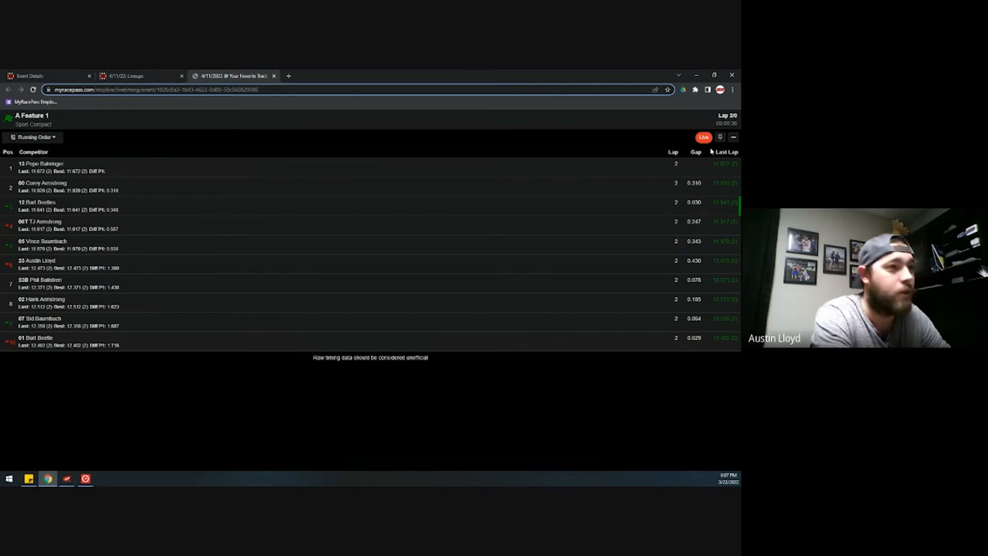
{"action": "left_click", "coordinate": [733, 139]}
{"action": "left_click", "coordinate": [52, 220]}
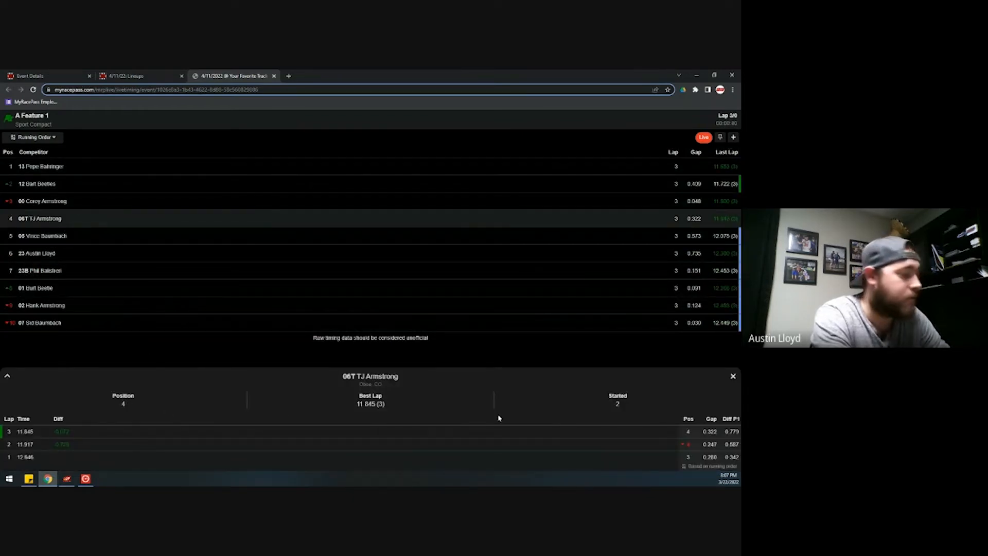
{"action": "left_click", "coordinate": [733, 376]}
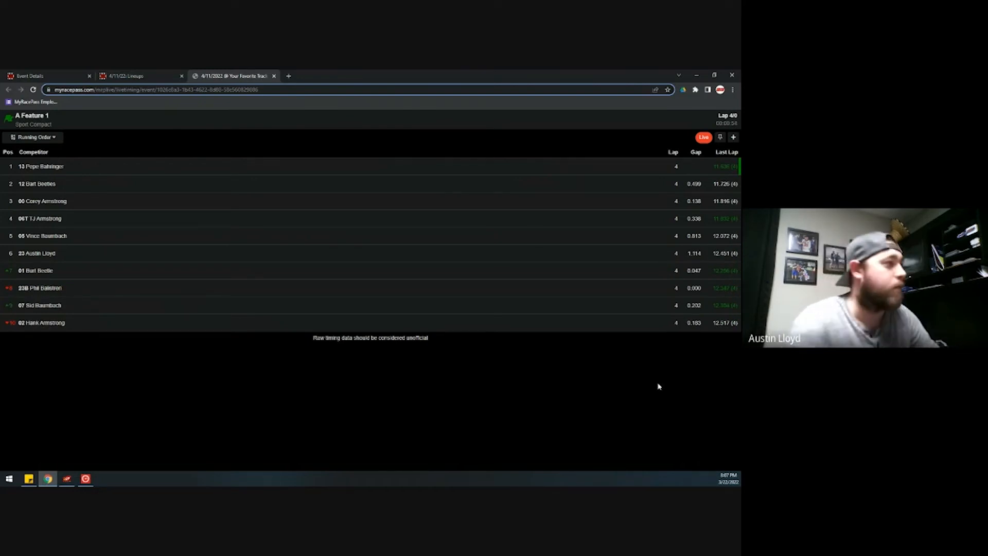
- Sort the running order by Positions Gained, then close the live timing tab
{"action": "left_click", "coordinate": [49, 138]}
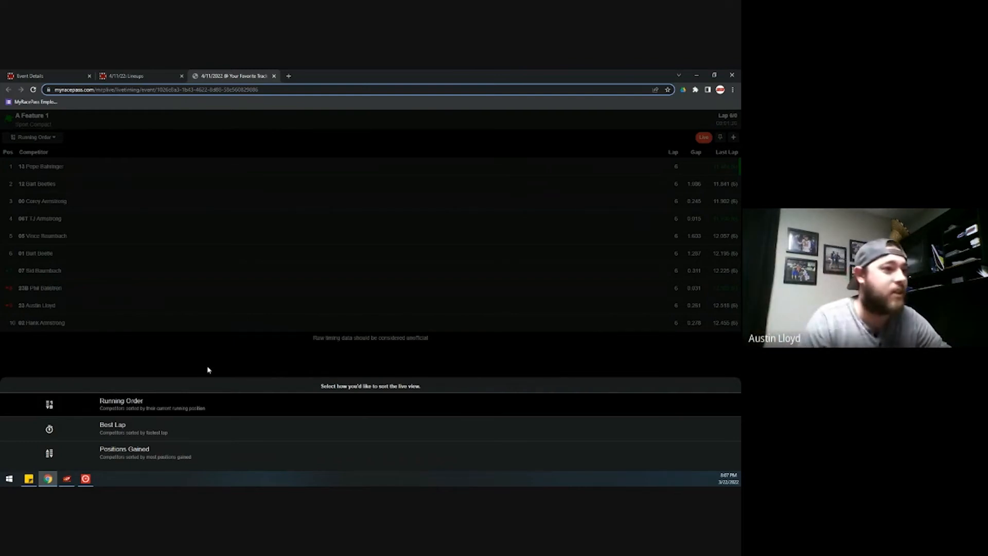
{"action": "left_click", "coordinate": [156, 452]}
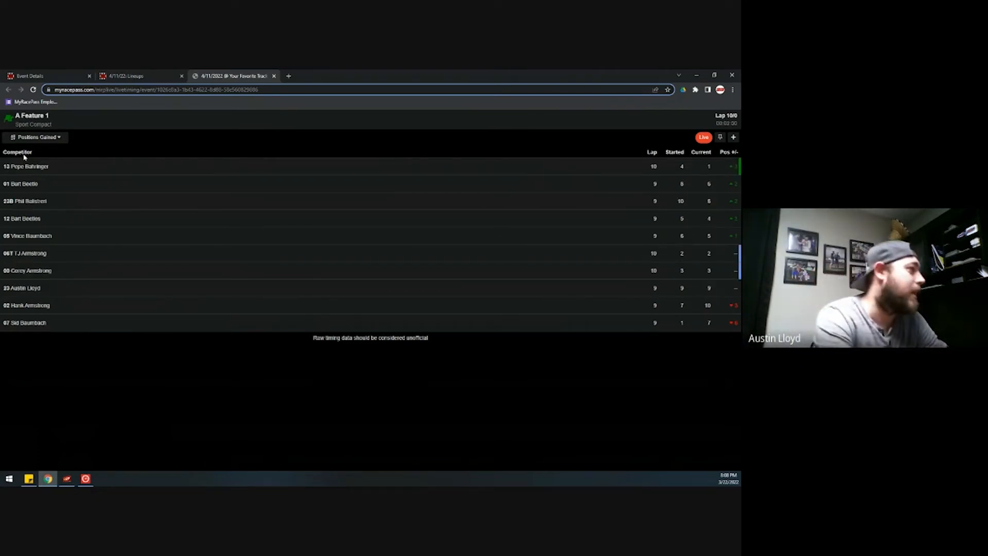
{"action": "left_click", "coordinate": [274, 76]}
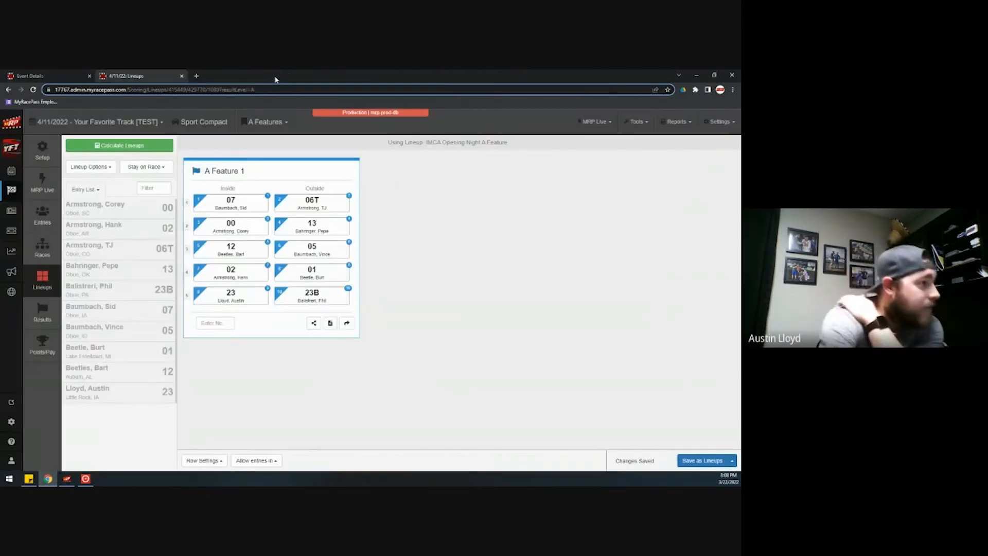
- Open the Tools list, then bring Orbits forward showing A Feature 1 finished after 11 laps
{"action": "left_click", "coordinate": [631, 124]}
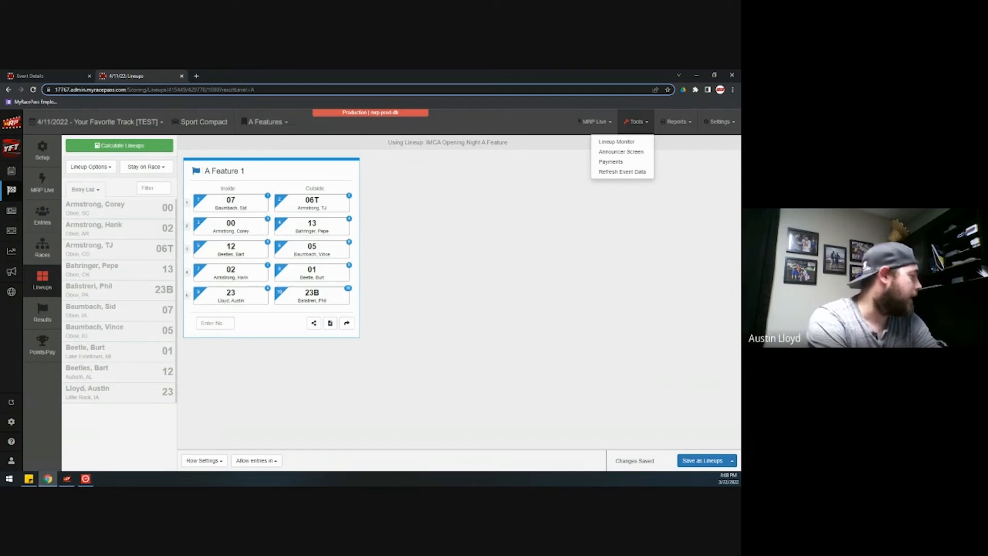
{"action": "left_click", "coordinate": [86, 478]}
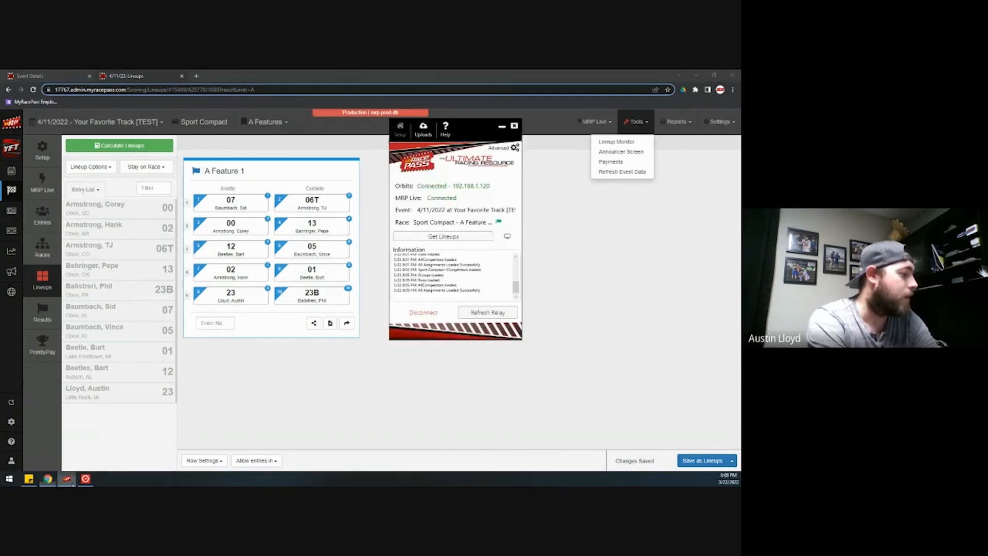
{"action": "left_click", "coordinate": [86, 479]}
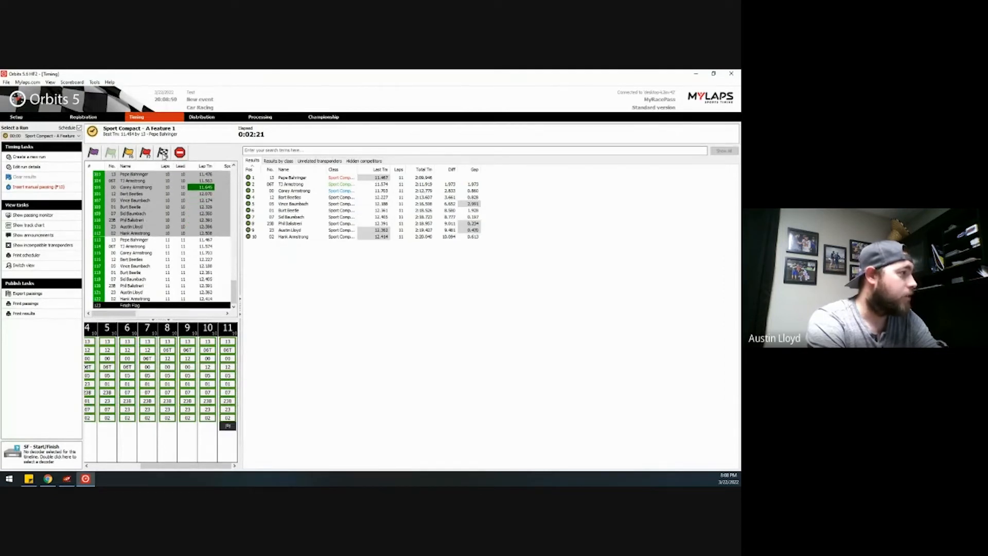
- Throw the finish flag and stop A Feature 1 timing in Orbits 5, then minimize Orbits
{"action": "left_click", "coordinate": [163, 152]}
{"action": "left_click", "coordinate": [180, 152]}
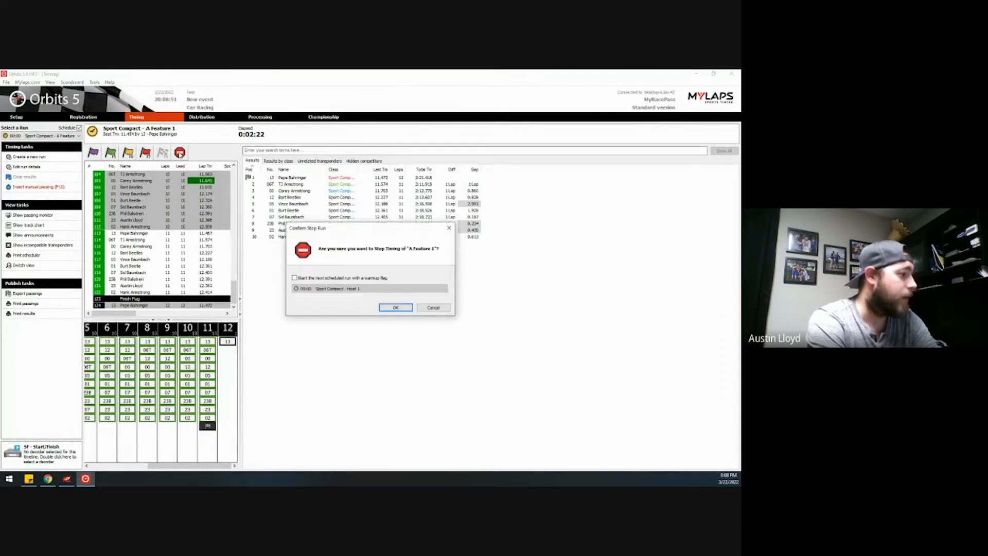
{"action": "left_click", "coordinate": [395, 308]}
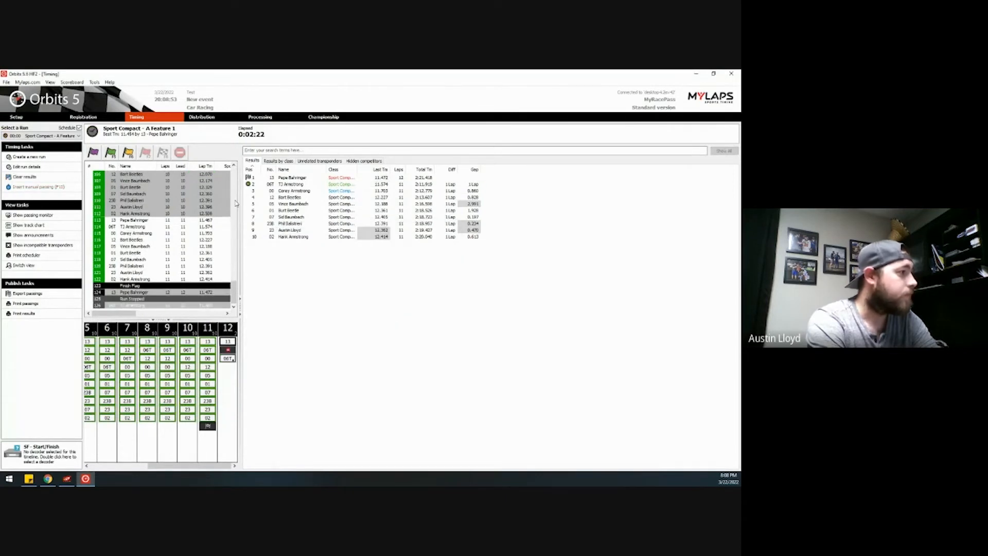
{"action": "left_click", "coordinate": [696, 74]}
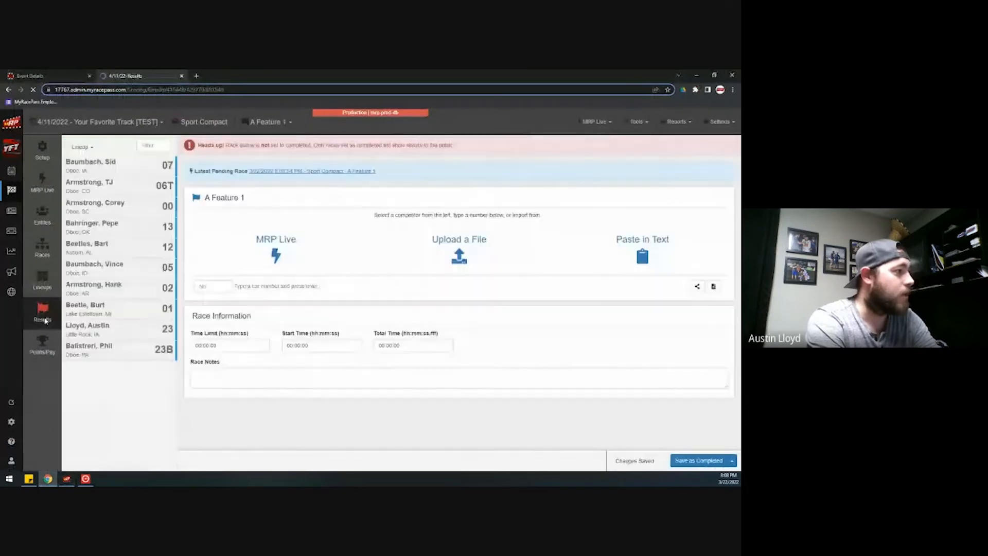
- Import the latest pending A Feature 1 finishing order, with car 13 winning, and save it as completed
{"action": "left_click", "coordinate": [316, 173]}
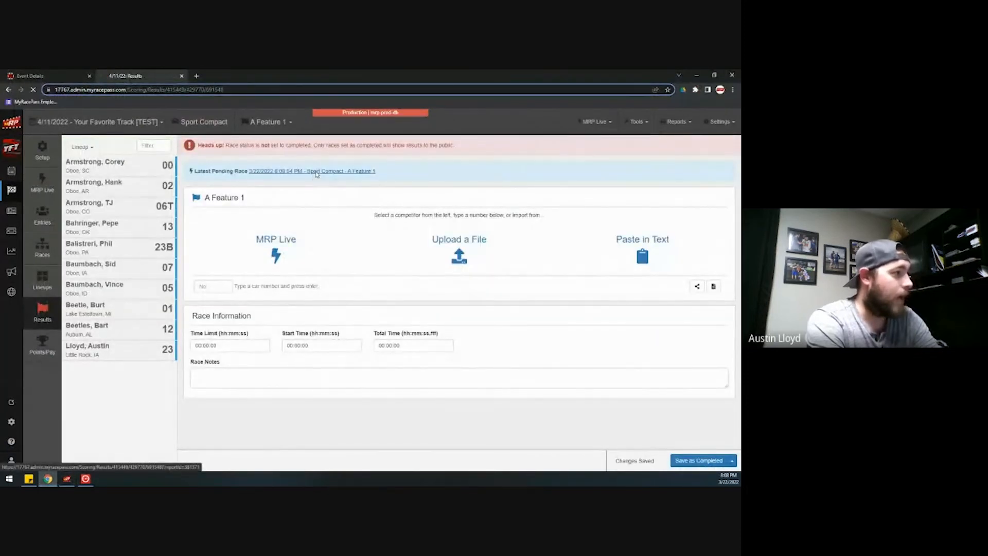
{"action": "scroll", "coordinate": [407, 237], "scroll_direction": "down", "scroll_amount": 2}
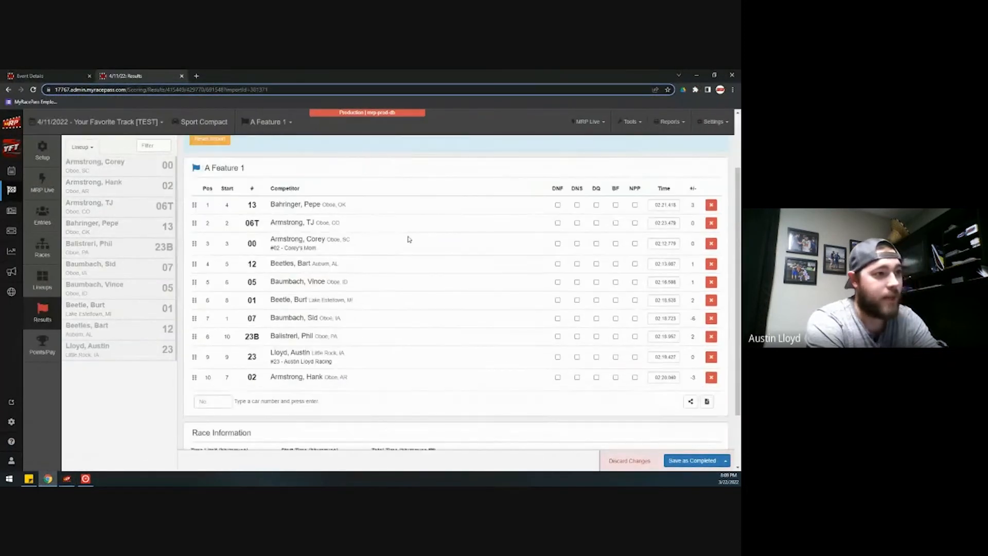
{"action": "scroll", "coordinate": [409, 247], "scroll_direction": "up", "scroll_amount": 1}
{"action": "scroll", "coordinate": [370, 255], "scroll_direction": "down", "scroll_amount": 1}
{"action": "left_click", "coordinate": [674, 460]}
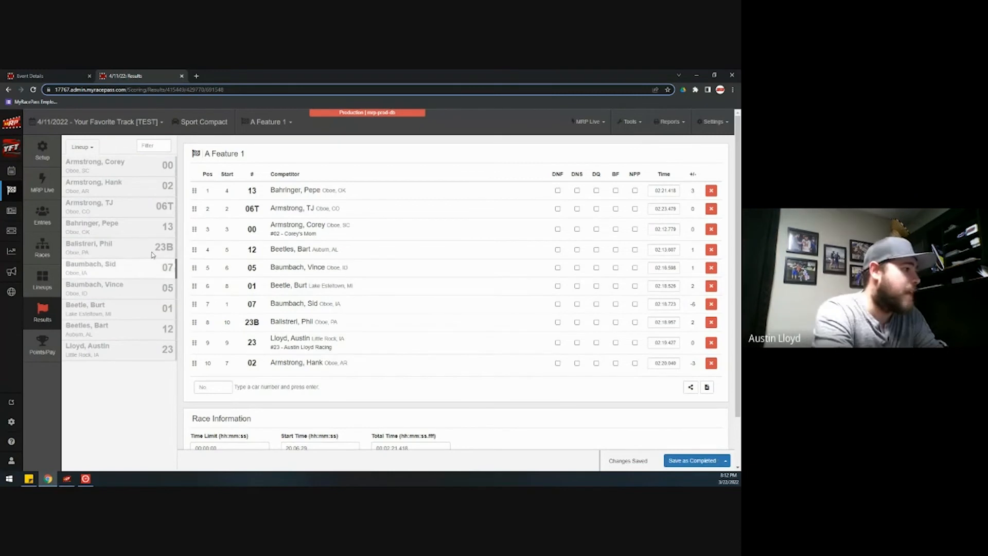
- Open the event's lineups page showing the Sport Compact Heats races
{"action": "left_click", "coordinate": [50, 285]}
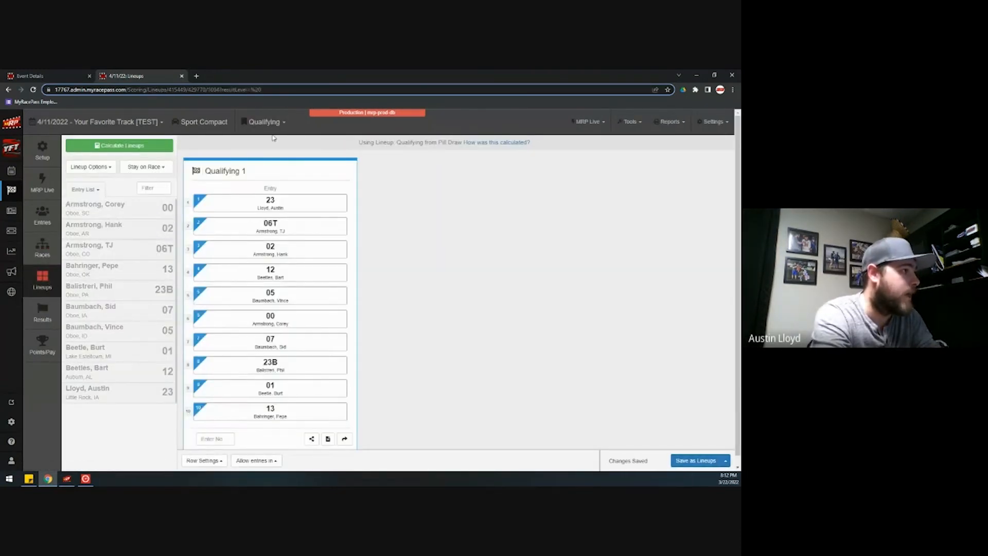
{"action": "left_click", "coordinate": [265, 122]}
{"action": "left_click", "coordinate": [272, 152]}
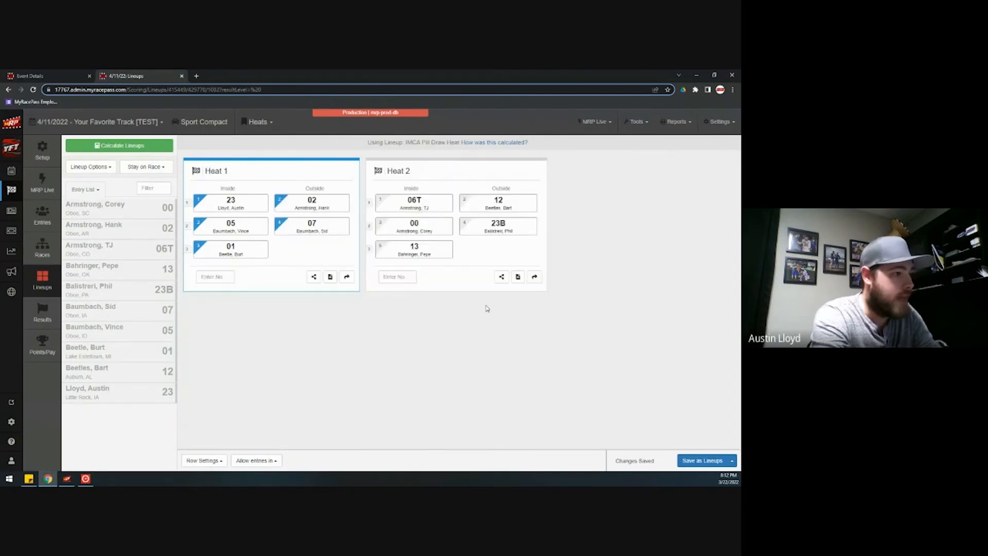
- Place car 13 in the third row of Heat 2 and bring up the relay window
{"action": "left_click", "coordinate": [447, 249]}
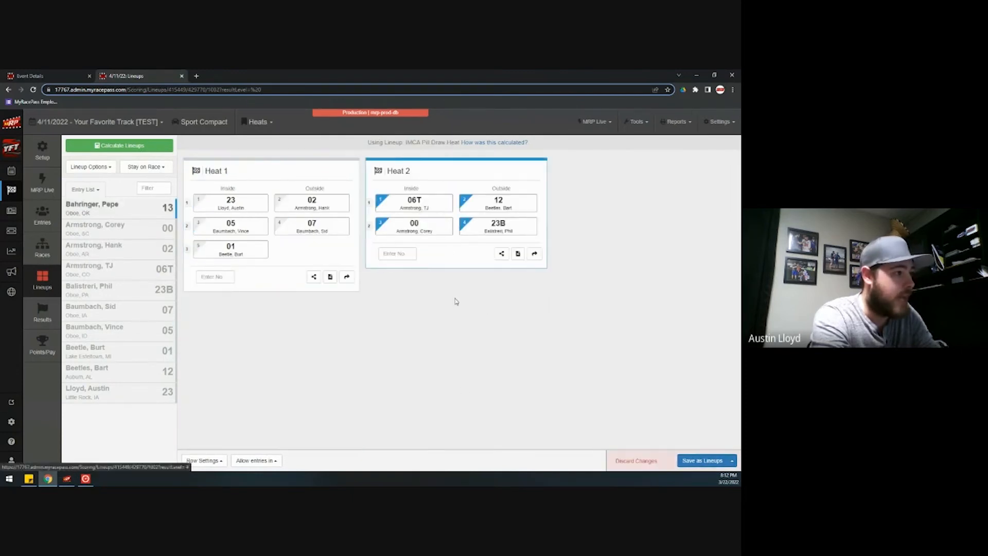
{"action": "left_click", "coordinate": [136, 211]}
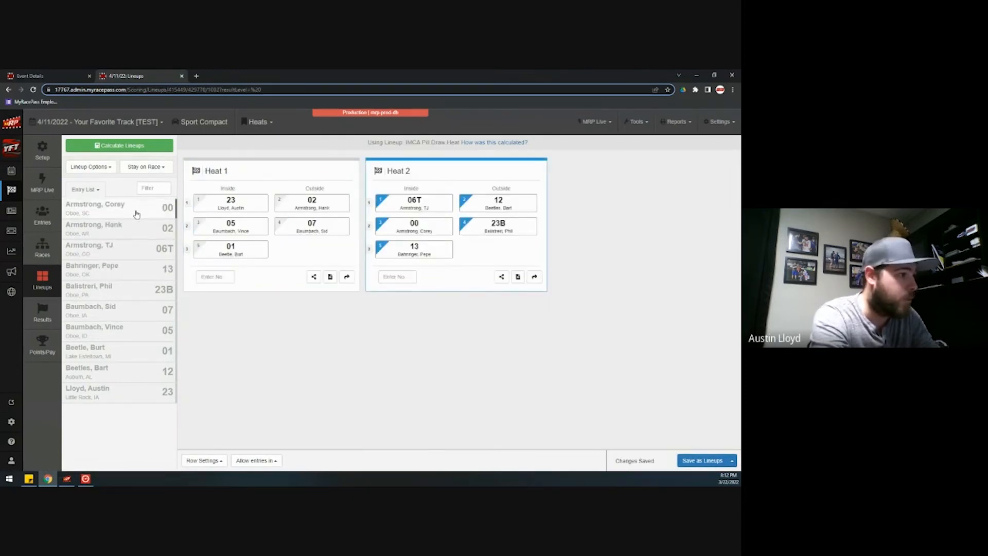
{"action": "left_click", "coordinate": [68, 480]}
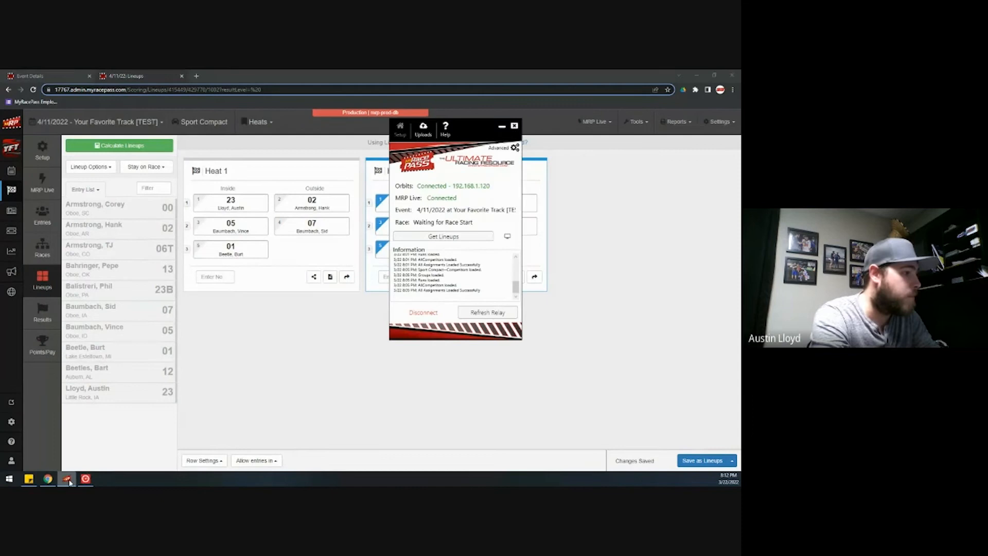
- Send the current Heats lineups to the scoring relay with Get Lineups
{"action": "left_click", "coordinate": [468, 241]}
{"action": "left_click", "coordinate": [627, 366]}
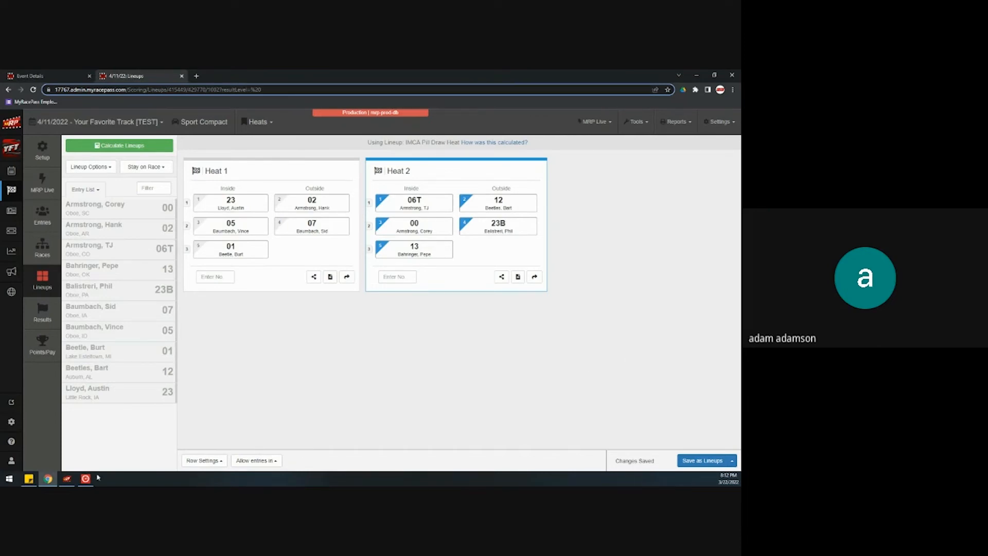
- Open the Lineup Monitor from Tools in a new tab, then close it
{"action": "left_click", "coordinate": [645, 123]}
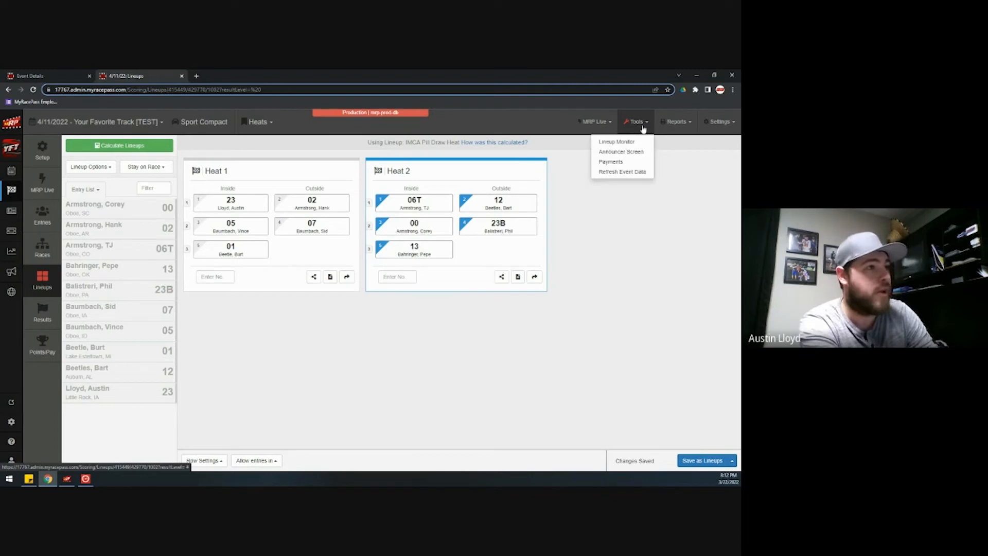
{"action": "left_click", "coordinate": [637, 142]}
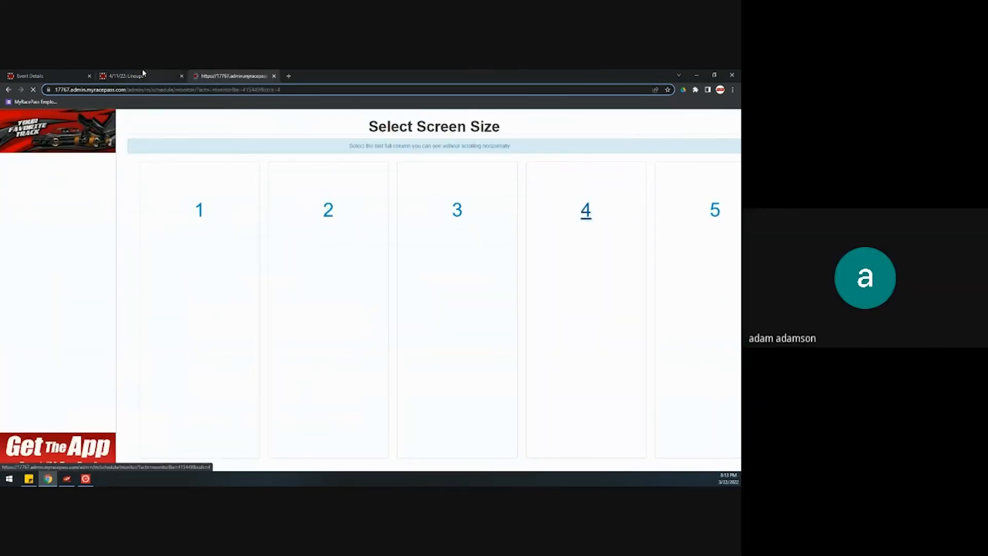
{"action": "left_click", "coordinate": [143, 72]}
{"action": "left_click", "coordinate": [636, 121]}
{"action": "left_click", "coordinate": [635, 122]}
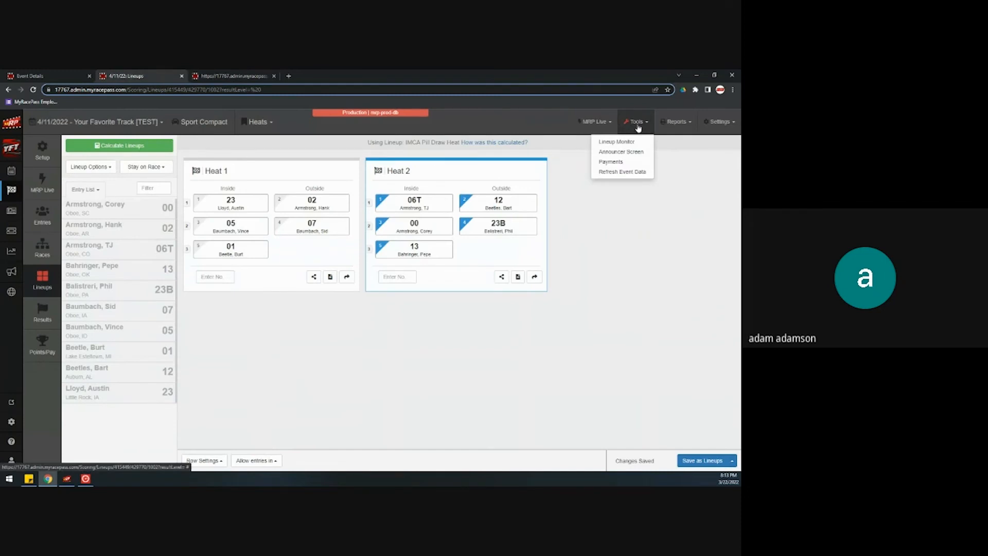
{"action": "left_click", "coordinate": [637, 124]}
{"action": "left_click", "coordinate": [243, 77]}
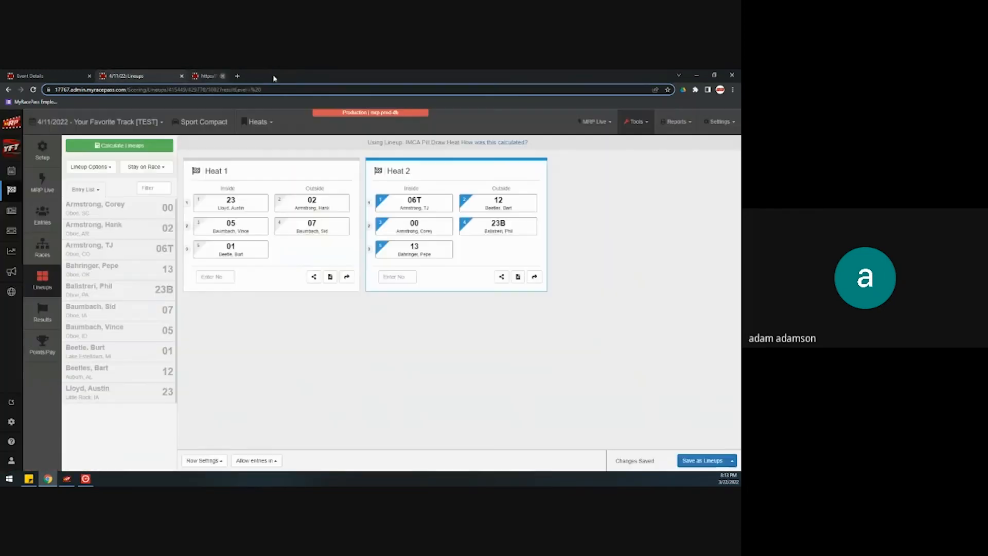
{"action": "left_click", "coordinate": [274, 76]}
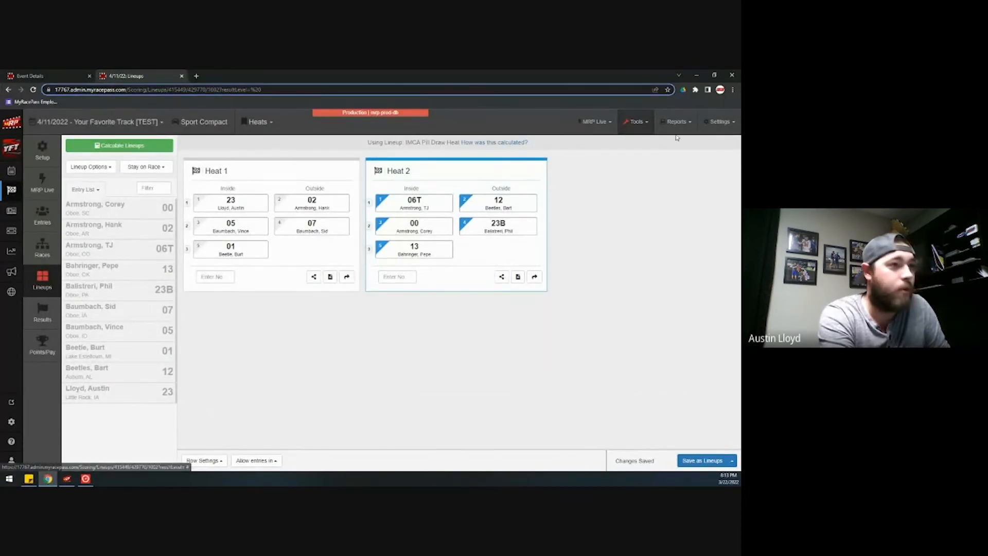
- Go to Settings > Points/Pay Schemes and start a new scheme with Add Scheme
{"action": "left_click", "coordinate": [725, 126]}
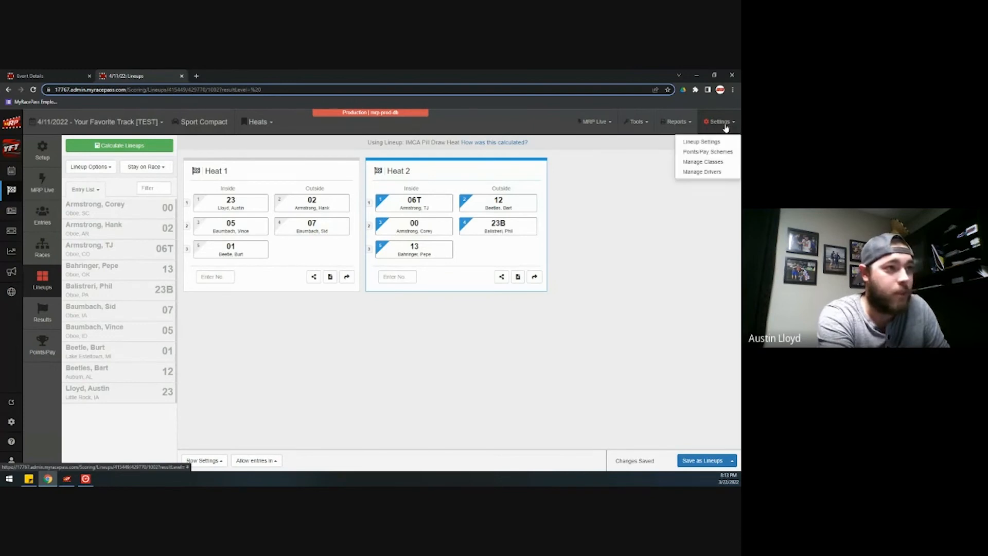
{"action": "left_click", "coordinate": [710, 152]}
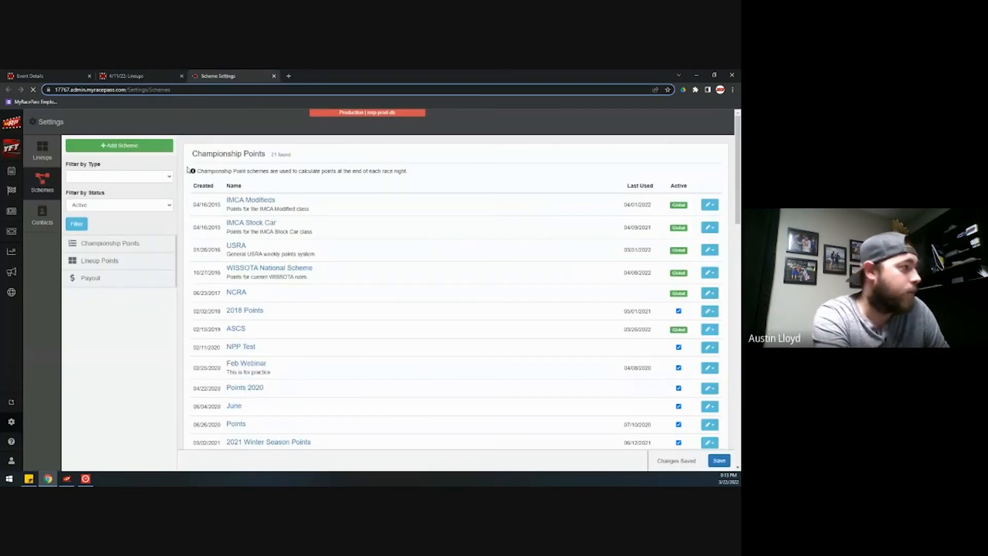
{"action": "left_click", "coordinate": [149, 146]}
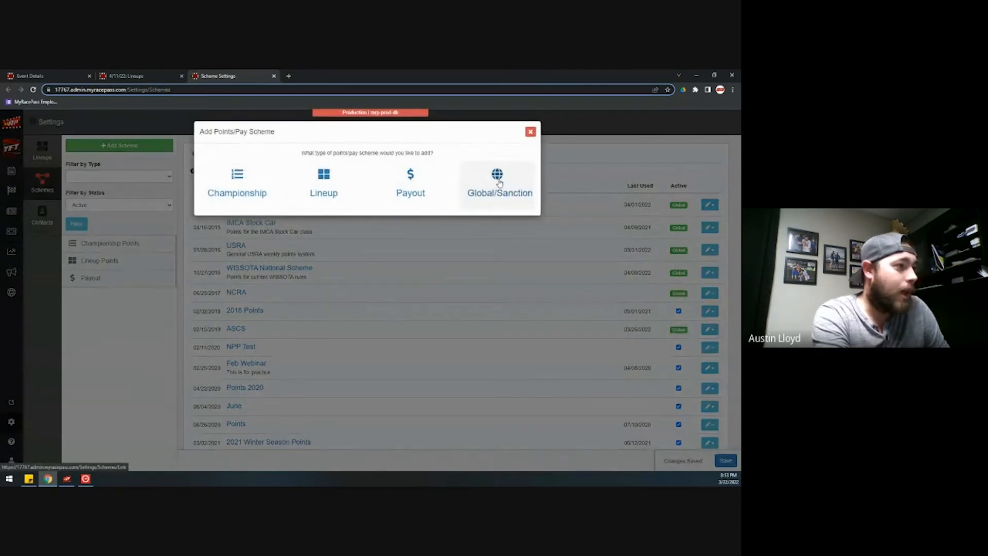
- Browse the Global/Sanction scheme link list, then close the dialog without linking anything
{"action": "left_click", "coordinate": [498, 181]}
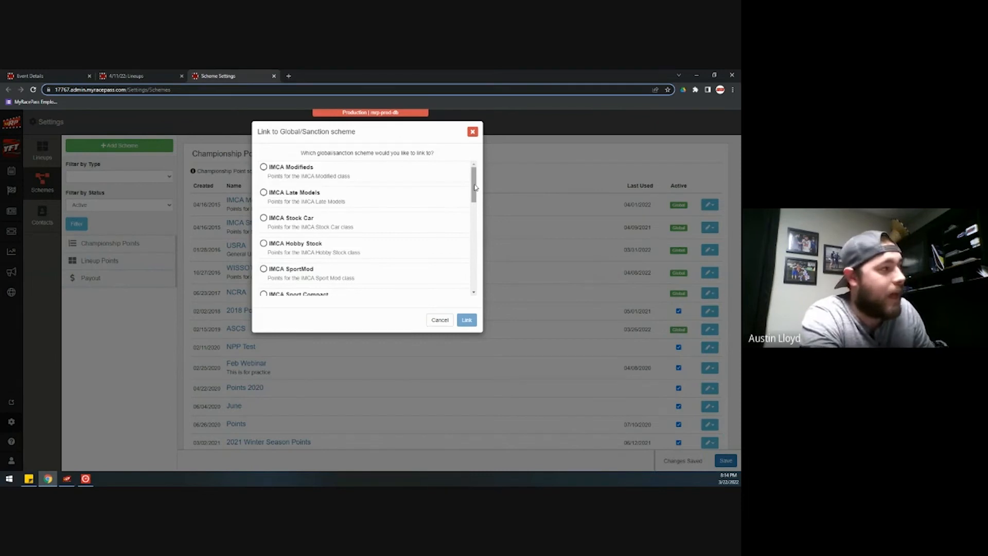
{"action": "scroll", "coordinate": [371, 263], "scroll_direction": "down", "scroll_amount": 1}
{"action": "scroll", "coordinate": [372, 264], "scroll_direction": "down", "scroll_amount": 3}
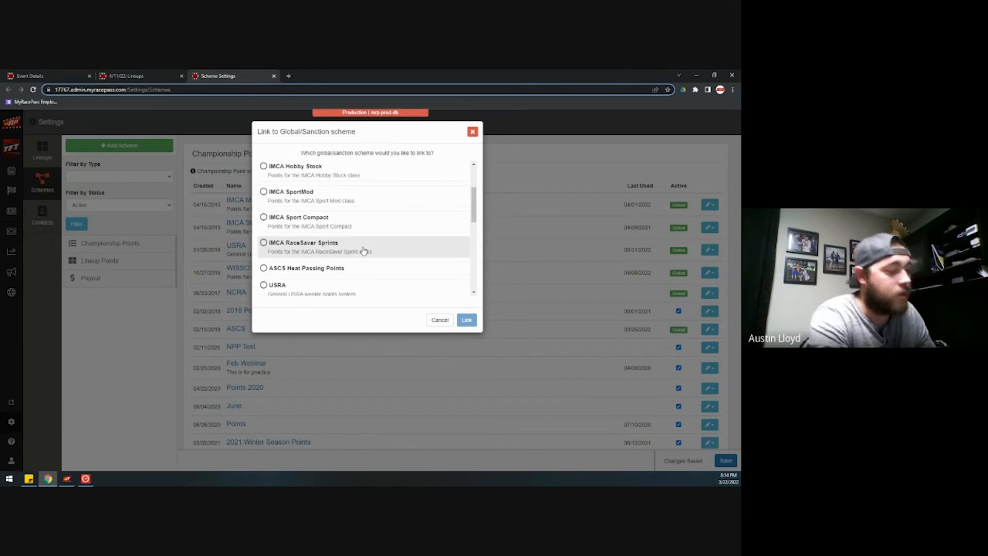
{"action": "scroll", "coordinate": [363, 249], "scroll_direction": "down", "scroll_amount": 1}
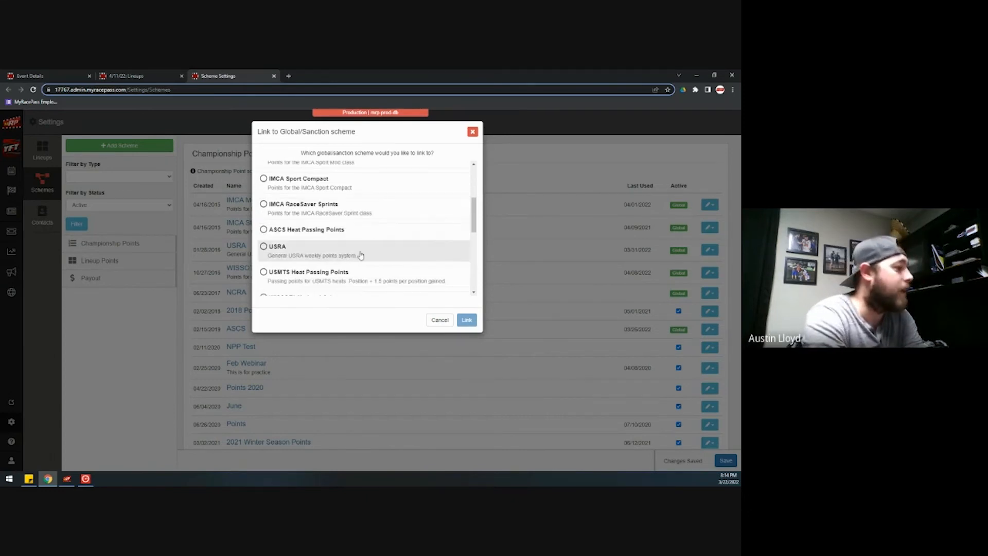
{"action": "scroll", "coordinate": [363, 257], "scroll_direction": "down", "scroll_amount": 3}
{"action": "scroll", "coordinate": [384, 262], "scroll_direction": "down", "scroll_amount": 2}
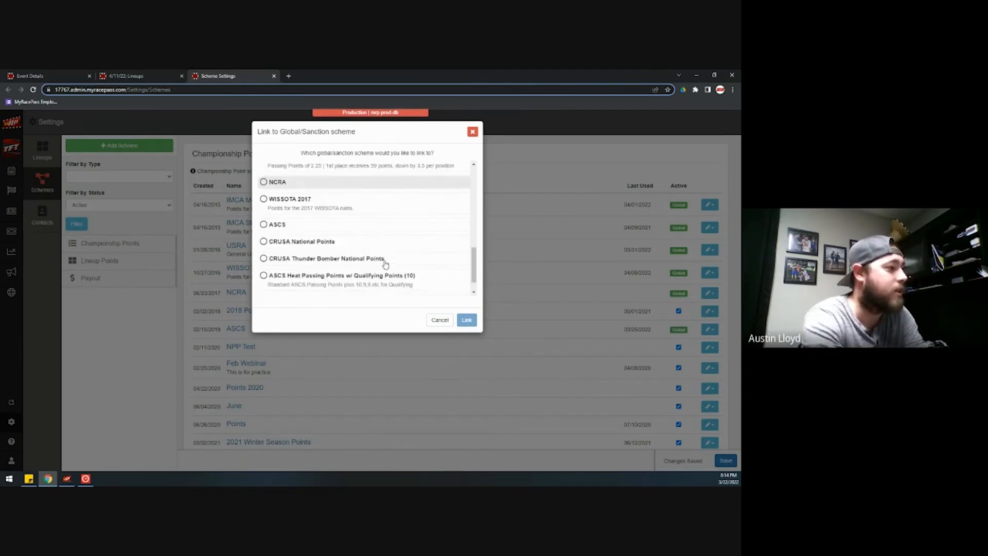
{"action": "scroll", "coordinate": [385, 262], "scroll_direction": "down", "scroll_amount": 1}
{"action": "scroll", "coordinate": [415, 249], "scroll_direction": "up", "scroll_amount": 1}
{"action": "scroll", "coordinate": [414, 248], "scroll_direction": "up", "scroll_amount": 10}
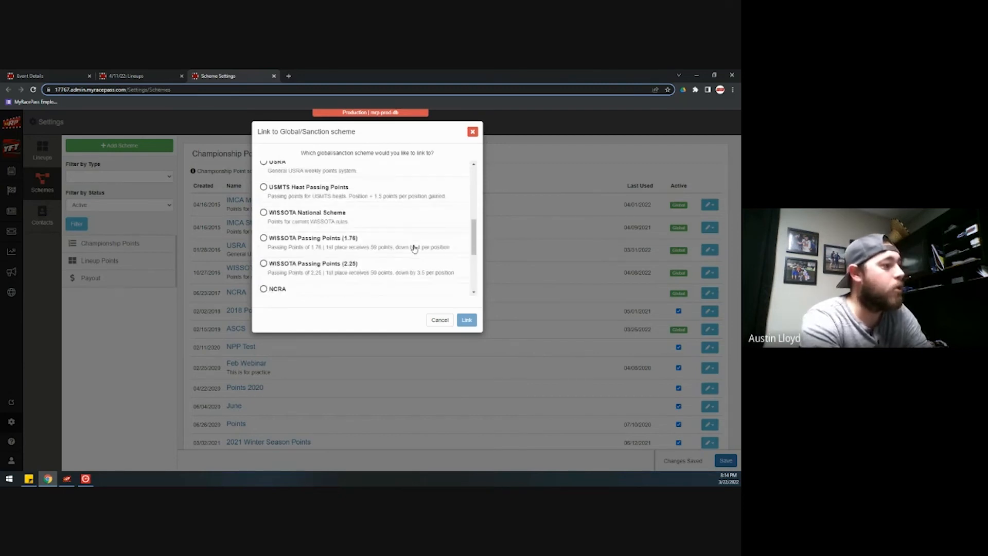
{"action": "left_click", "coordinate": [473, 132]}
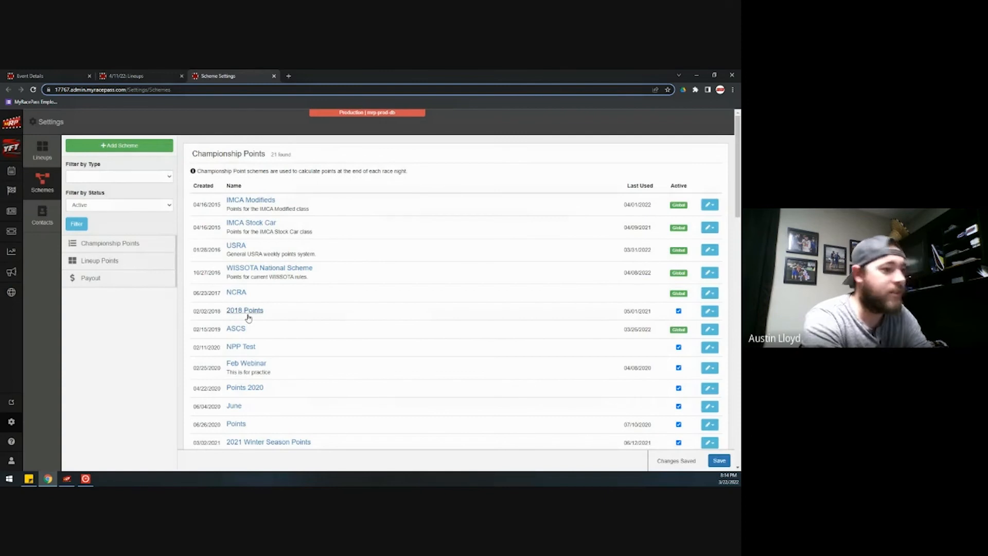
- Inspect the 2018 Points scheme's A Feature, B Feature, Heat and Qualifying points, then return to Schemes
{"action": "left_click", "coordinate": [245, 310]}
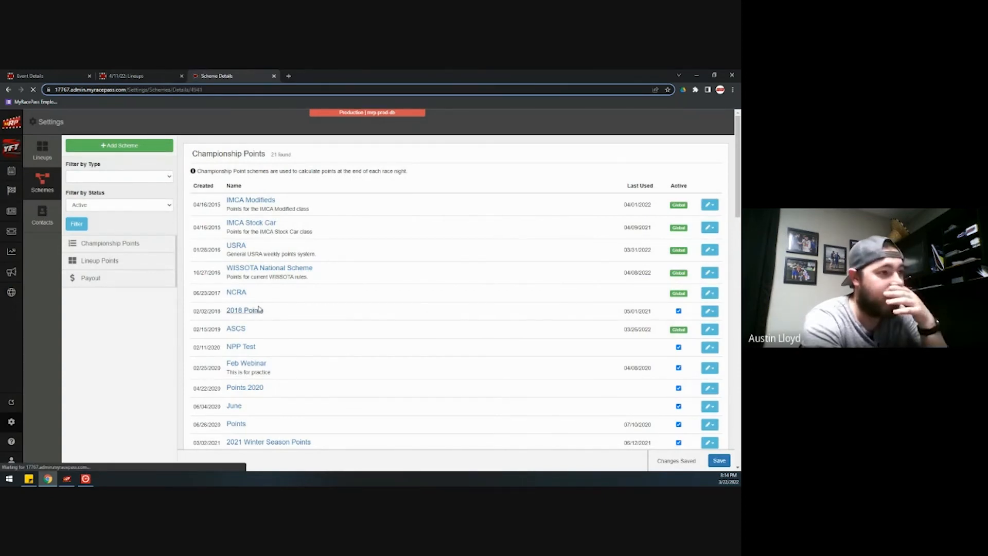
{"action": "scroll", "coordinate": [442, 327], "scroll_direction": "down", "scroll_amount": 3}
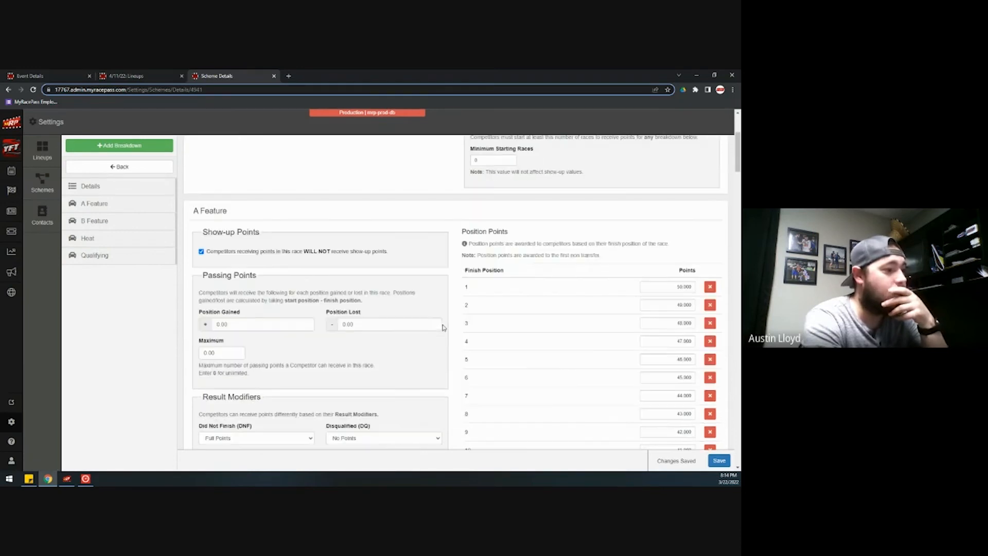
{"action": "scroll", "coordinate": [290, 219], "scroll_direction": "up", "scroll_amount": 1}
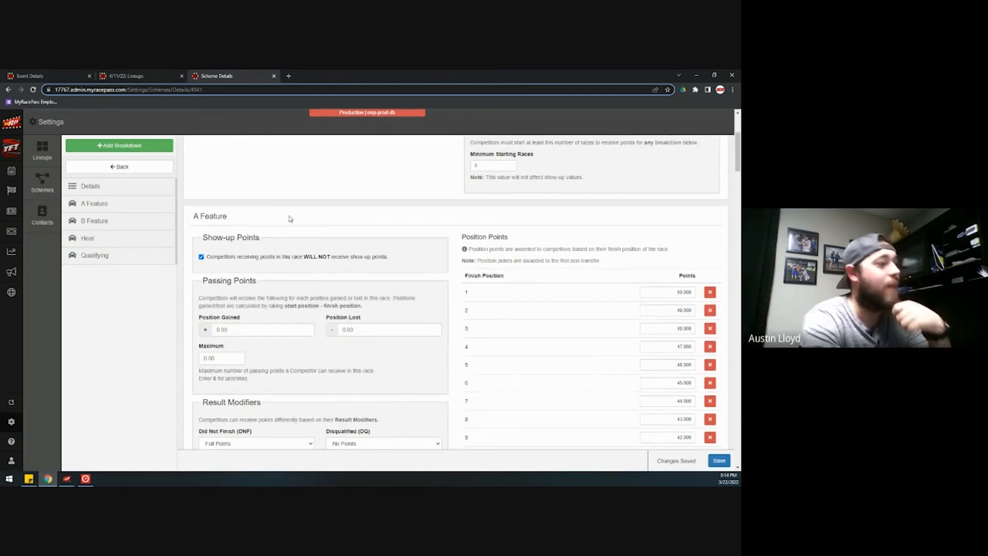
{"action": "scroll", "coordinate": [290, 219], "scroll_direction": "up", "scroll_amount": 3}
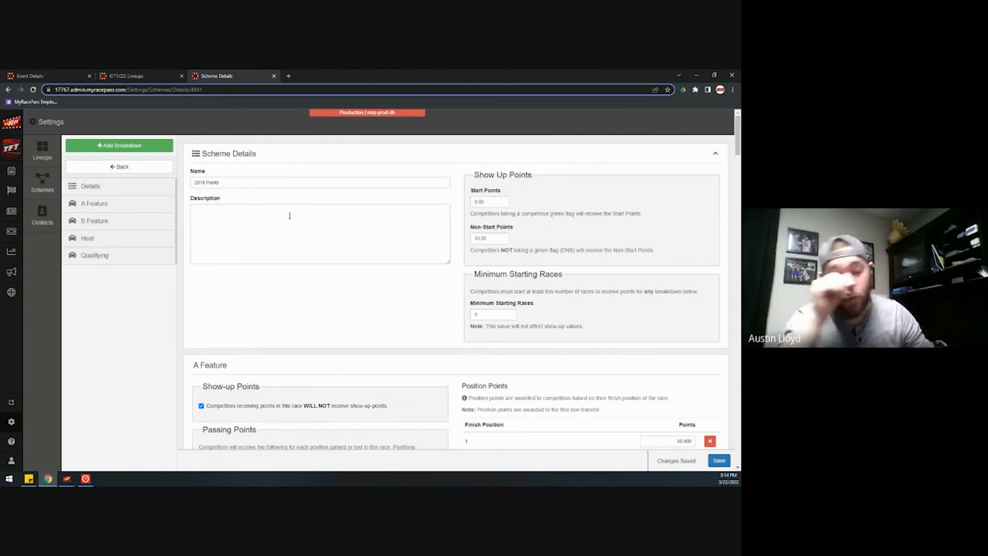
{"action": "scroll", "coordinate": [582, 347], "scroll_direction": "down", "scroll_amount": 5}
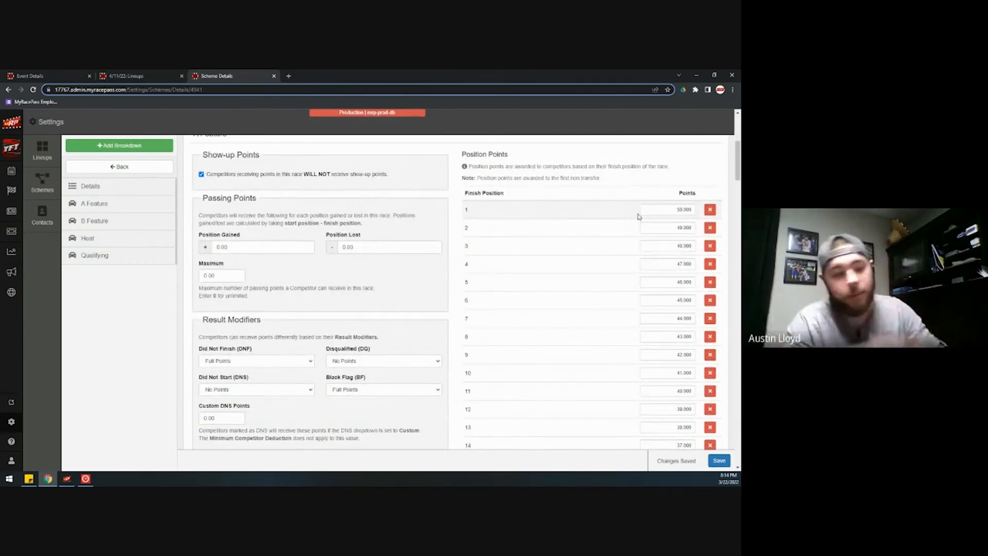
{"action": "scroll", "coordinate": [593, 215], "scroll_direction": "up", "scroll_amount": 1}
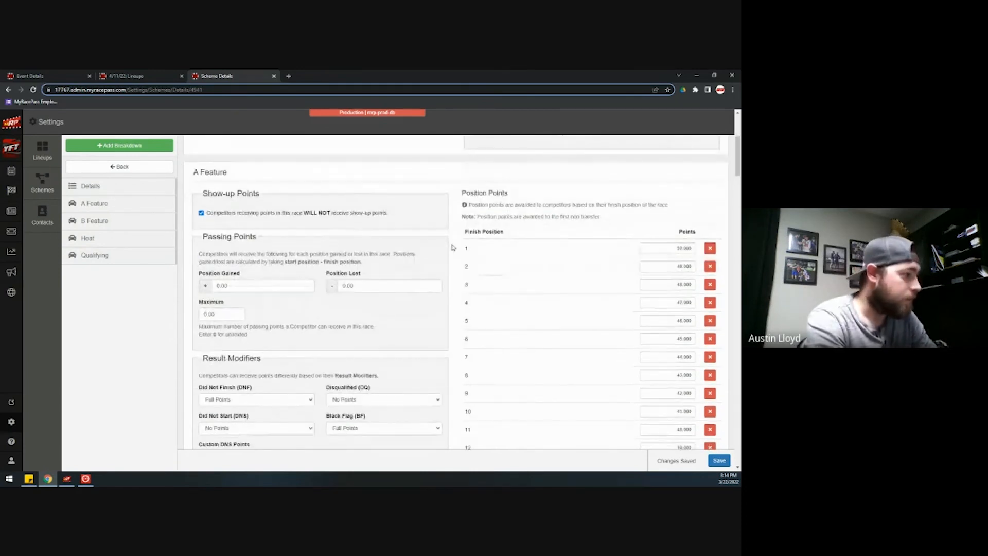
{"action": "scroll", "coordinate": [452, 252], "scroll_direction": "down", "scroll_amount": 1}
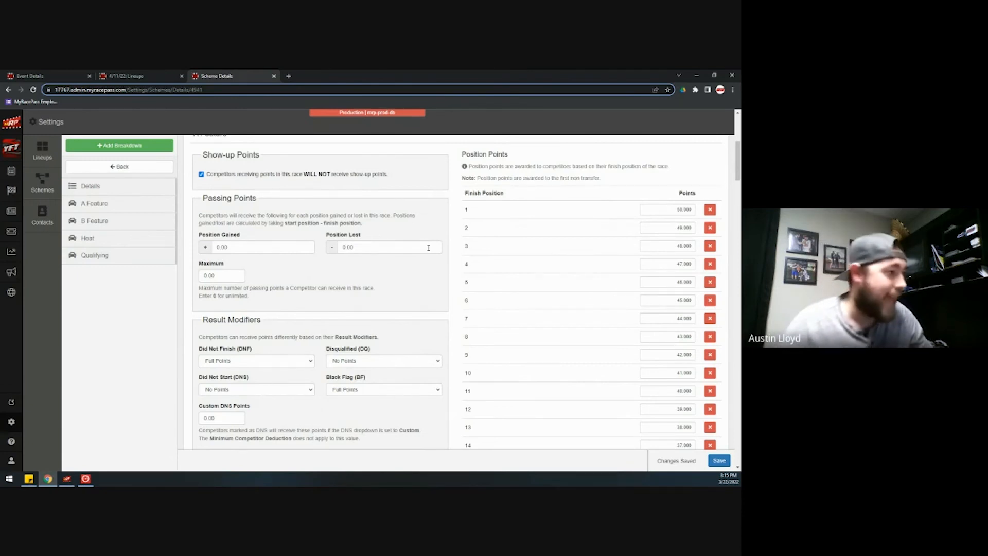
{"action": "scroll", "coordinate": [309, 288], "scroll_direction": "down", "scroll_amount": 2}
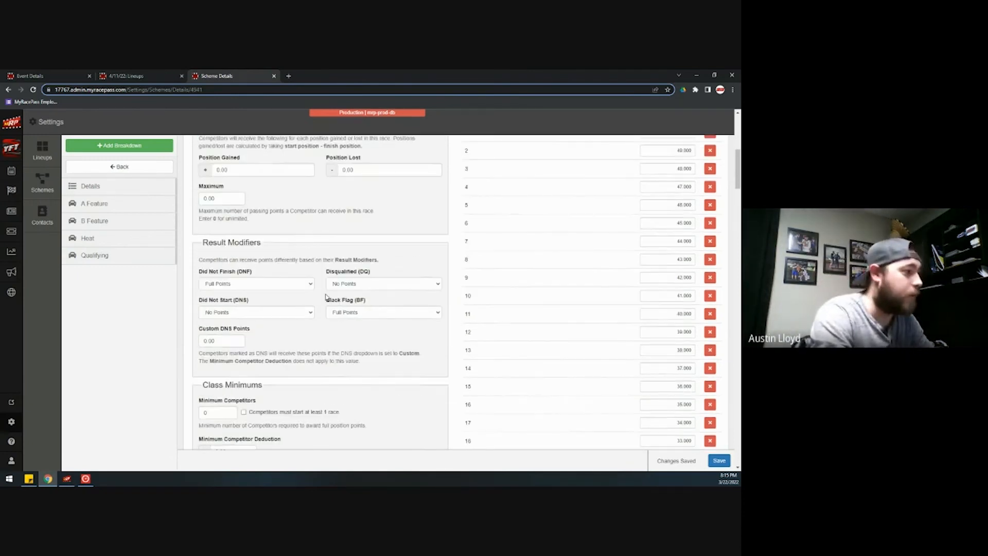
{"action": "scroll", "coordinate": [417, 355], "scroll_direction": "down", "scroll_amount": 3}
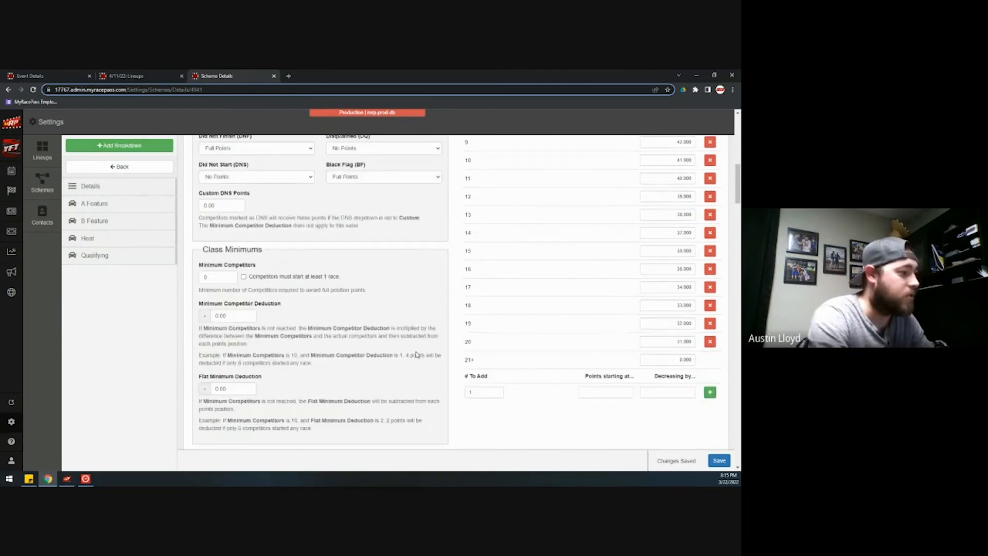
{"action": "scroll", "coordinate": [417, 354], "scroll_direction": "down", "scroll_amount": 10}
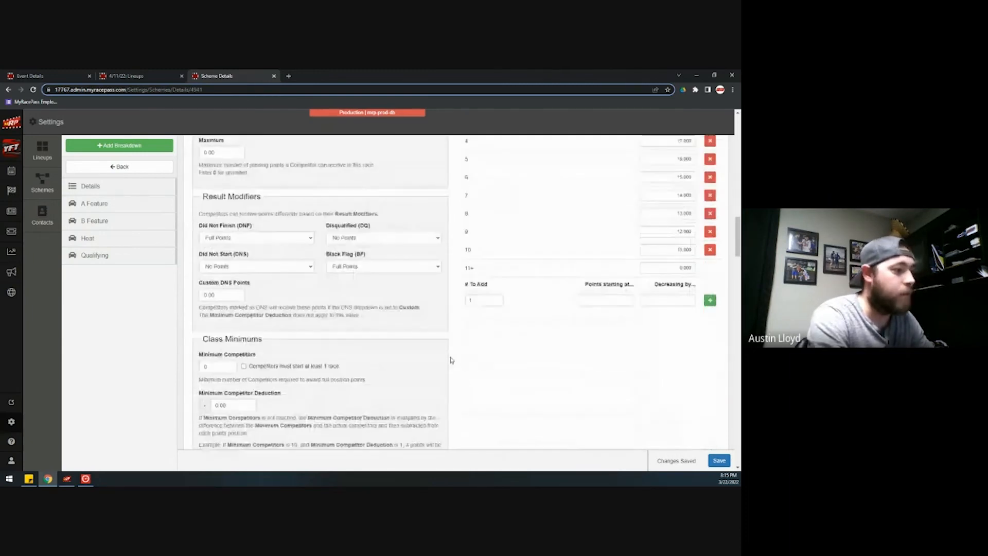
{"action": "scroll", "coordinate": [438, 368], "scroll_direction": "down", "scroll_amount": 4}
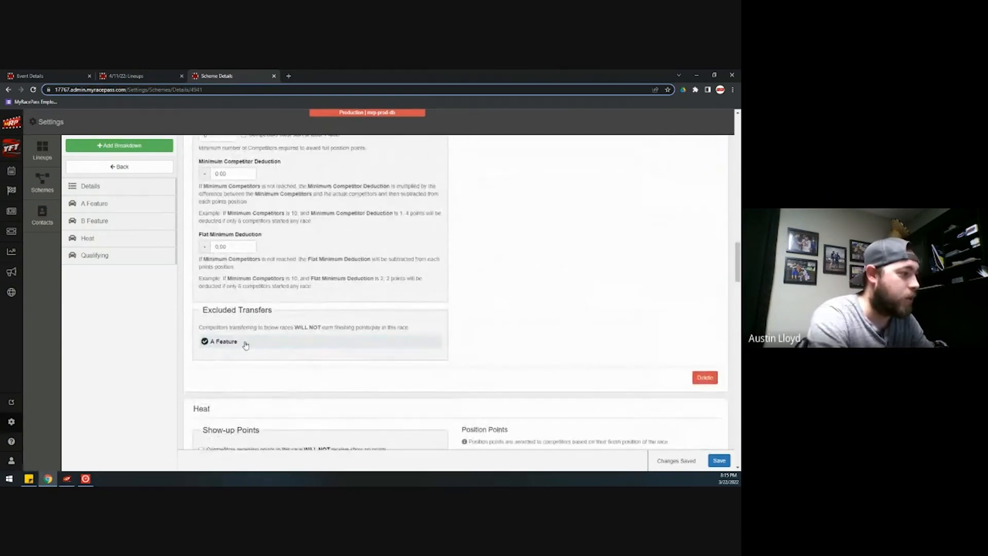
{"action": "scroll", "coordinate": [448, 384], "scroll_direction": "down", "scroll_amount": 4}
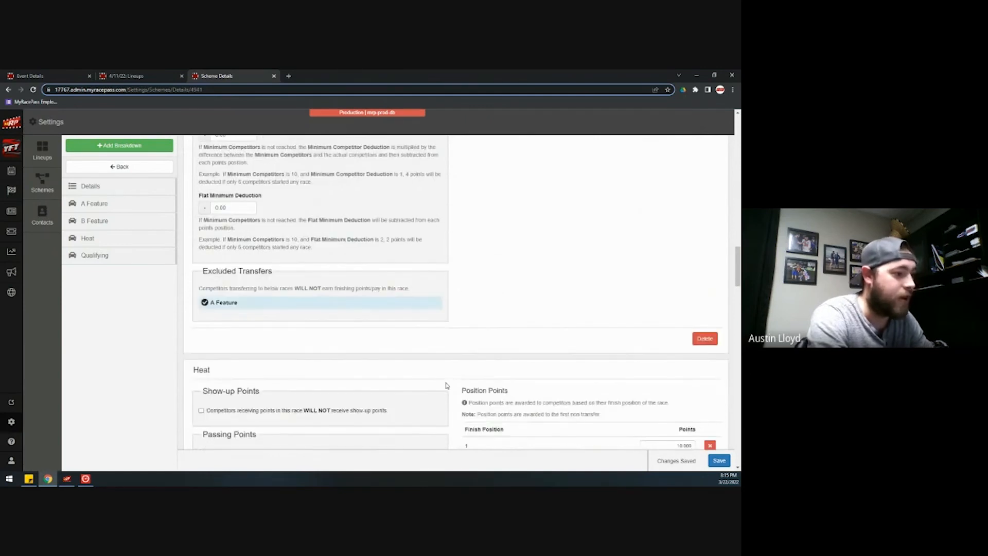
{"action": "scroll", "coordinate": [446, 386], "scroll_direction": "up", "scroll_amount": 5}
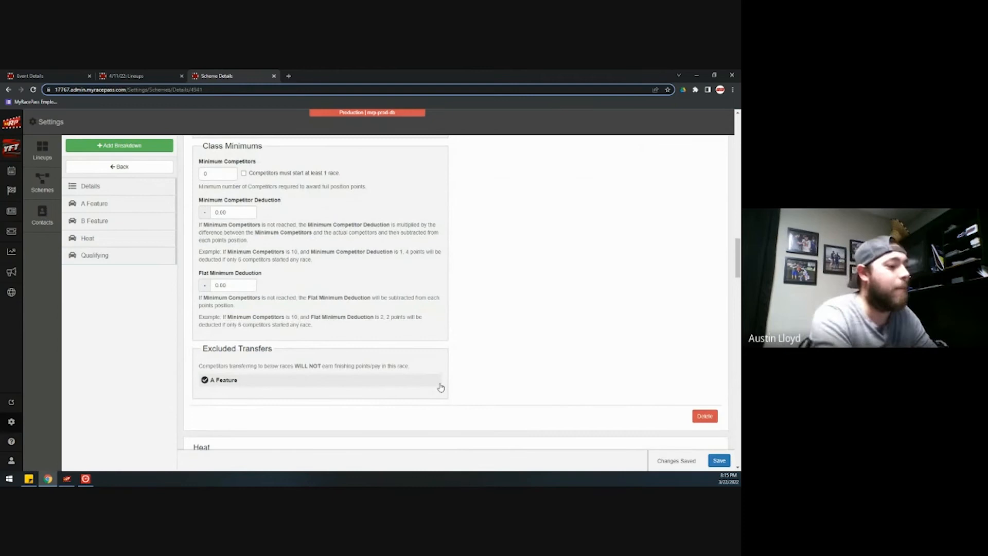
{"action": "scroll", "coordinate": [444, 350], "scroll_direction": "up", "scroll_amount": 10}
{"action": "scroll", "coordinate": [448, 330], "scroll_direction": "up", "scroll_amount": 2}
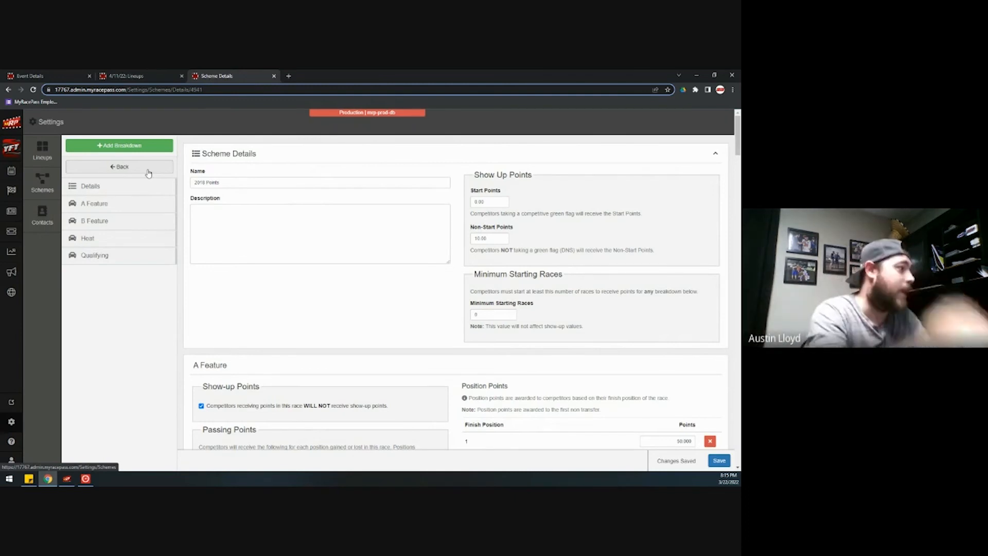
{"action": "left_click", "coordinate": [58, 188]}
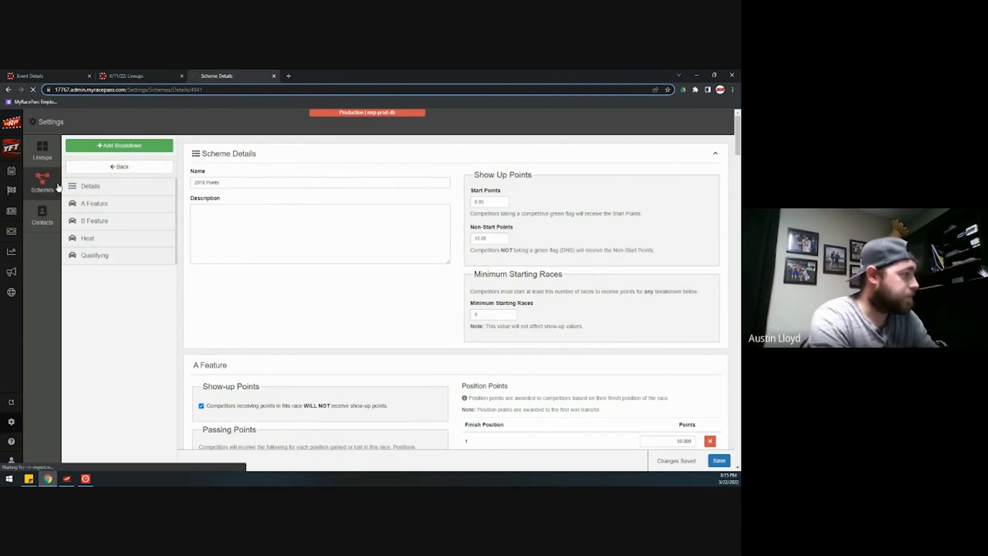
- Open the Mod Pay payout scheme and view its A Feature, B Feature and Heat pay tables
{"action": "scroll", "coordinate": [375, 261], "scroll_direction": "down", "scroll_amount": 5}
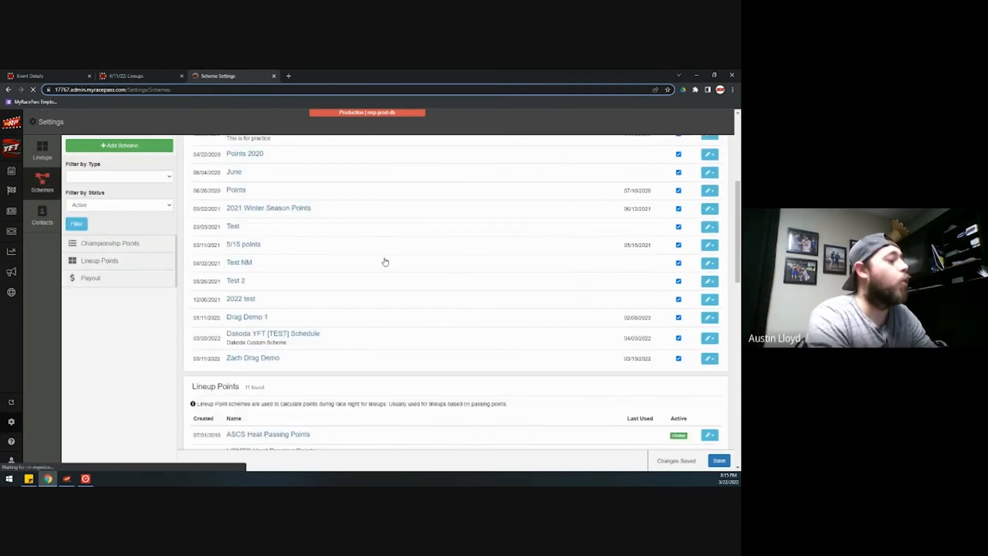
{"action": "scroll", "coordinate": [384, 263], "scroll_direction": "up", "scroll_amount": 3}
{"action": "scroll", "coordinate": [384, 266], "scroll_direction": "down", "scroll_amount": 1}
{"action": "scroll", "coordinate": [358, 265], "scroll_direction": "up", "scroll_amount": 3}
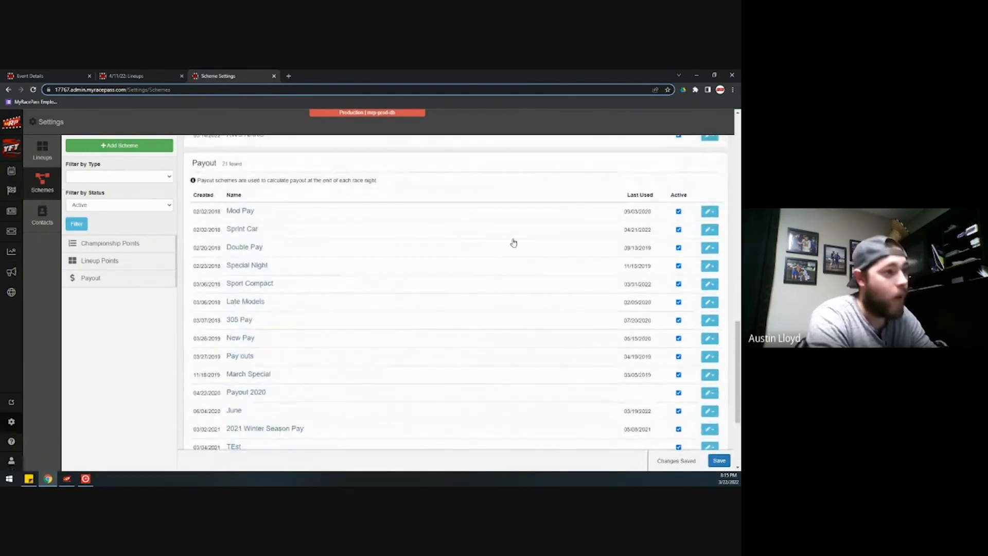
{"action": "scroll", "coordinate": [533, 273], "scroll_direction": "down", "scroll_amount": 5}
{"action": "scroll", "coordinate": [425, 317], "scroll_direction": "up", "scroll_amount": 4}
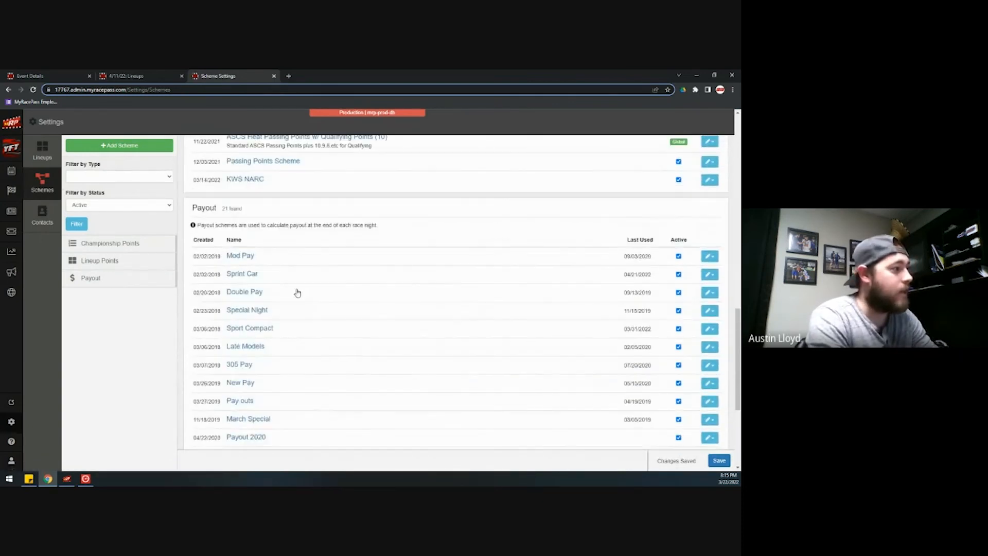
{"action": "left_click", "coordinate": [246, 256]}
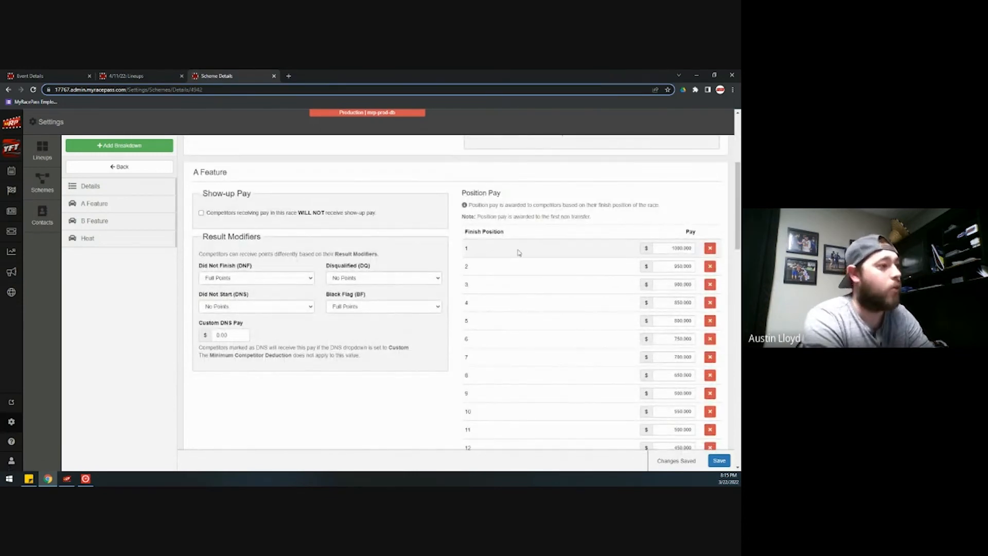
{"action": "scroll", "coordinate": [508, 260], "scroll_direction": "down", "scroll_amount": 15}
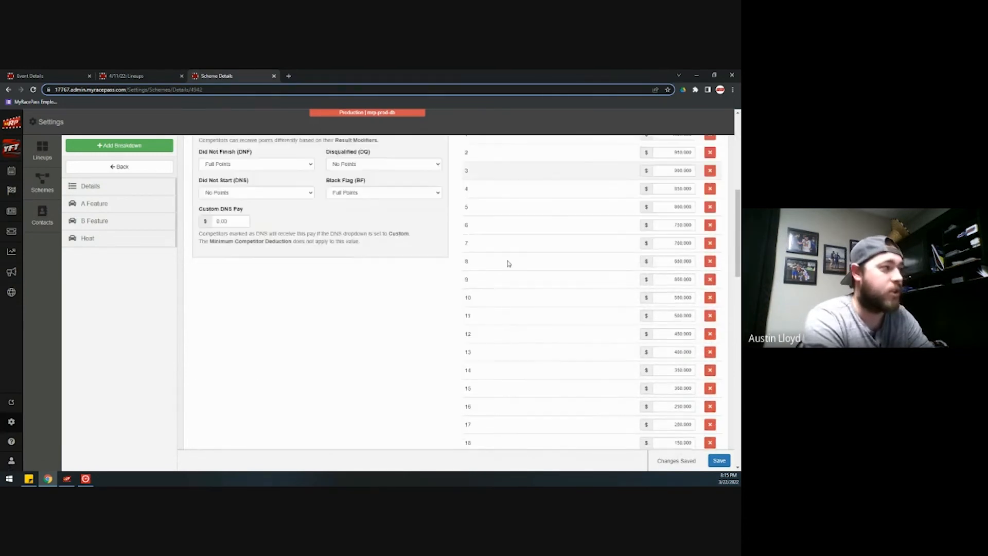
{"action": "scroll", "coordinate": [509, 267], "scroll_direction": "down", "scroll_amount": 5}
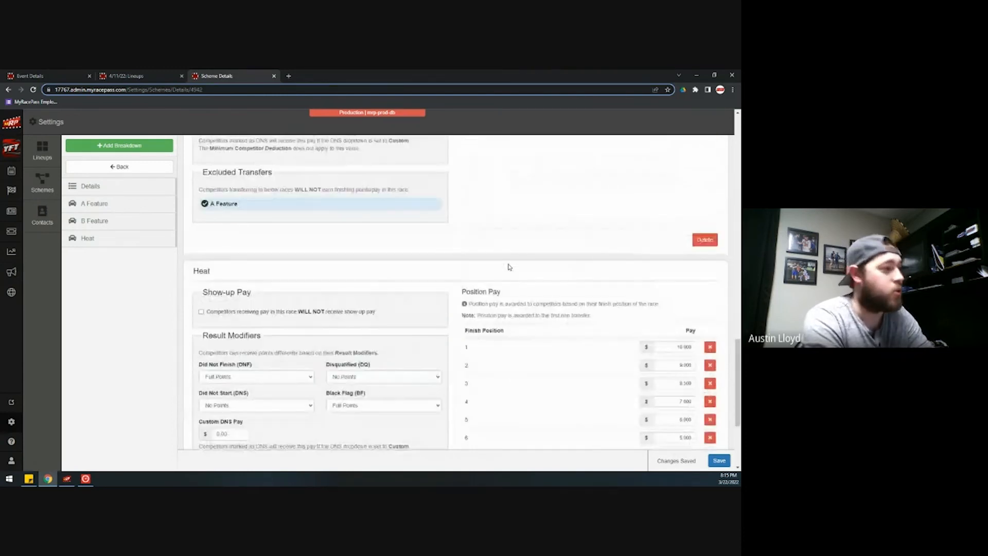
{"action": "scroll", "coordinate": [489, 314], "scroll_direction": "up", "scroll_amount": 20}
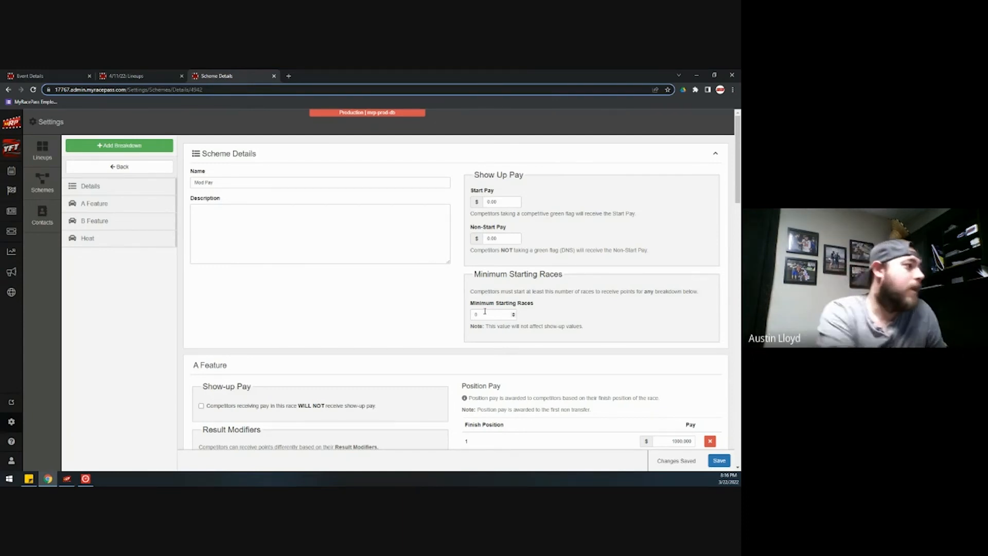
- Return to the Schemes list, then switch to the 4/11/22: Lineups tab with Heat 1 and Heat 2
{"action": "left_click", "coordinate": [140, 168]}
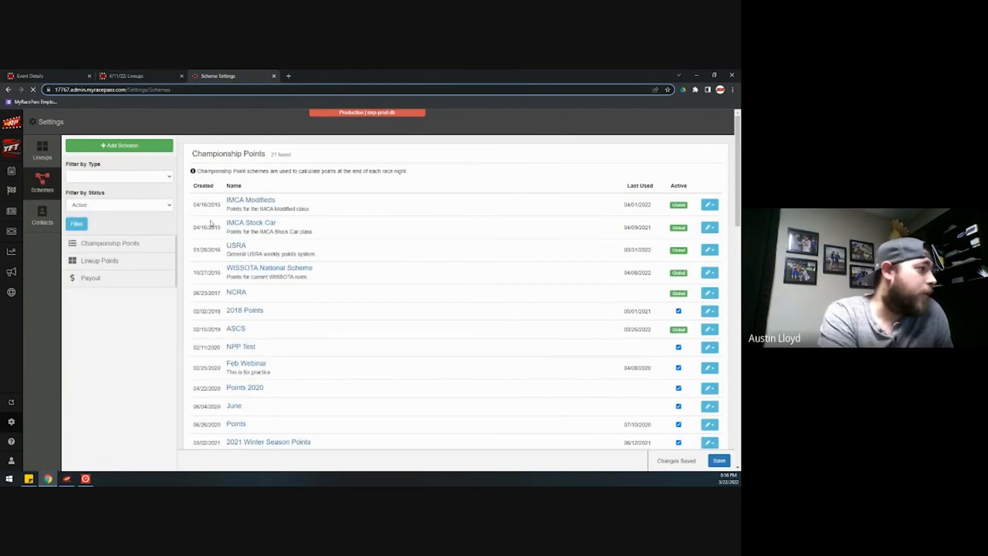
{"action": "scroll", "coordinate": [194, 249], "scroll_direction": "down", "scroll_amount": 5}
{"action": "scroll", "coordinate": [181, 301], "scroll_direction": "down", "scroll_amount": 3}
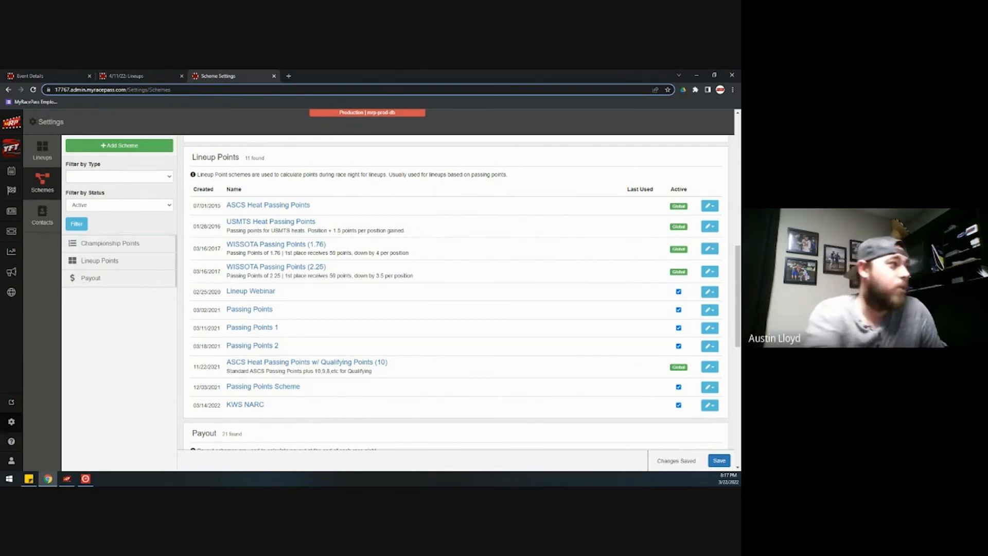
{"action": "left_click", "coordinate": [151, 73]}
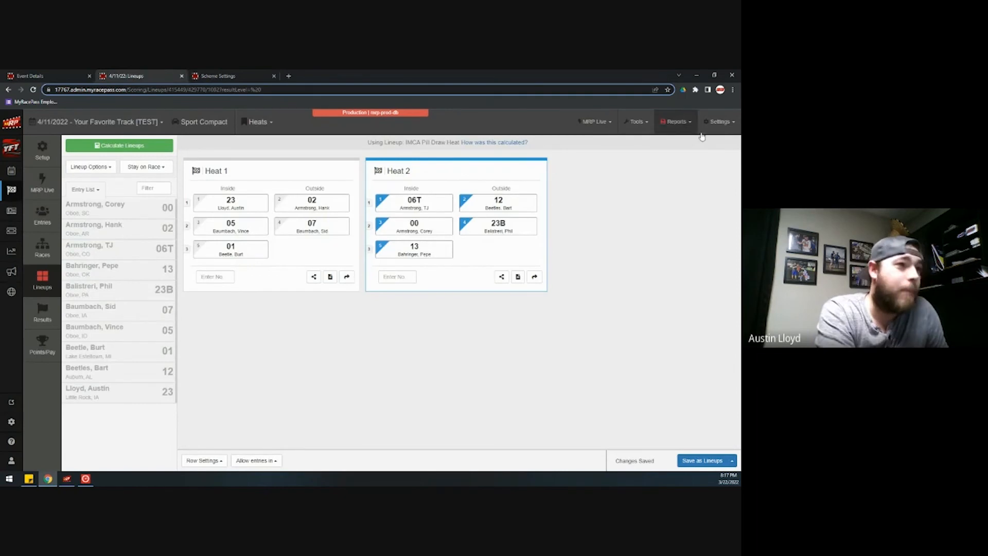
- Close the Scheme Settings tab and open the event's empty Points/Pay page
{"action": "left_click", "coordinate": [274, 77]}
{"action": "left_click", "coordinate": [52, 344]}
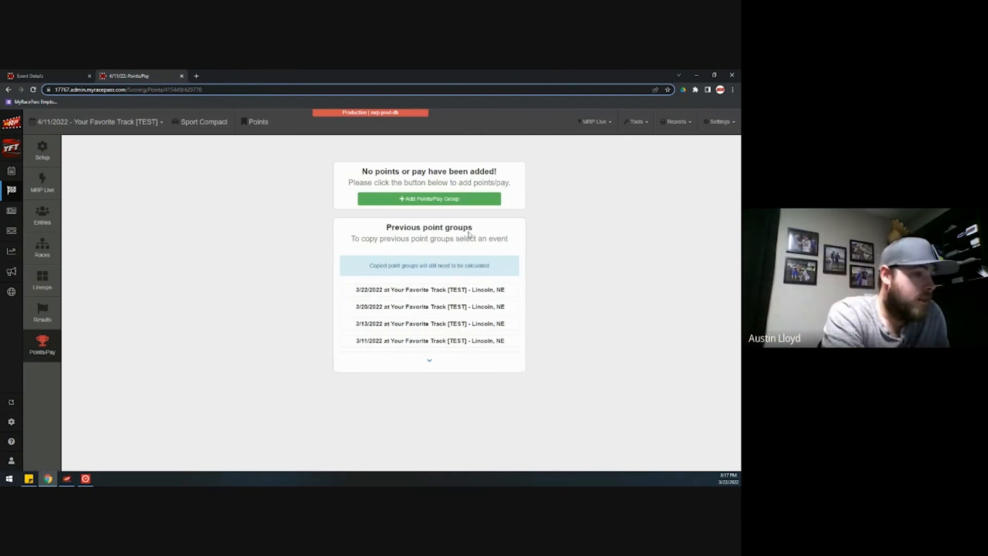
- Create Point Group 1 with the IMCA Modifieds points scheme and the Mod Pay pay scheme
{"action": "left_click", "coordinate": [444, 204]}
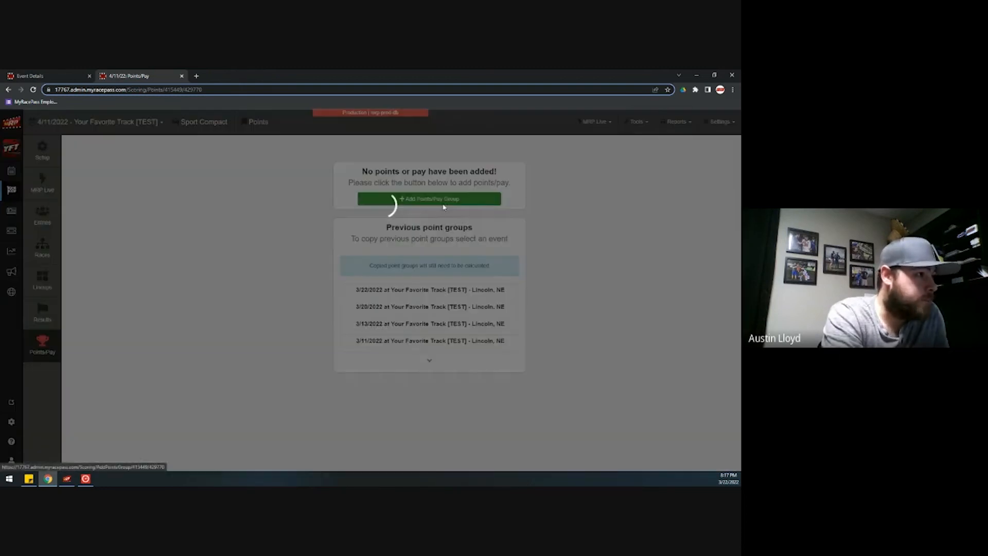
{"action": "left_click", "coordinate": [249, 164]}
{"action": "left_click", "coordinate": [250, 180]}
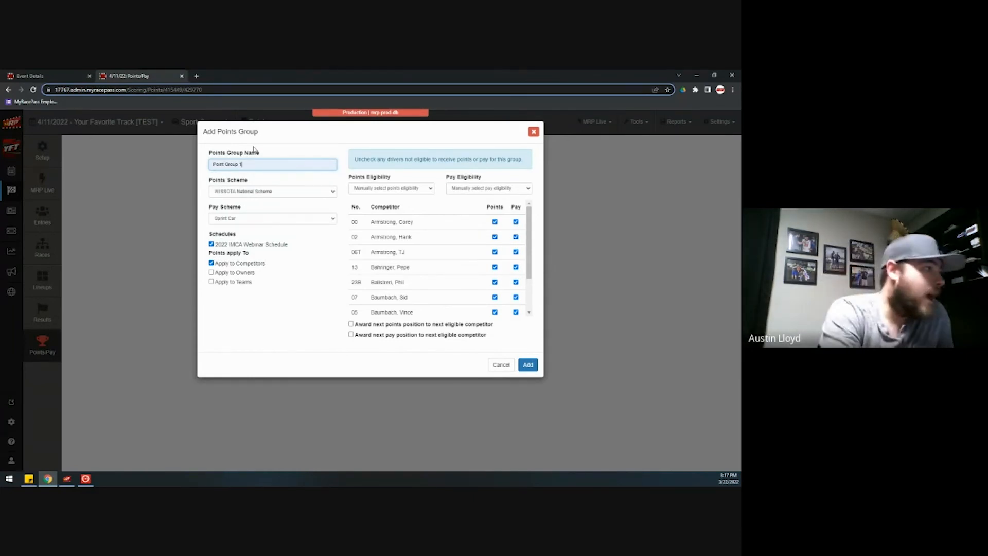
{"action": "left_click", "coordinate": [278, 191]}
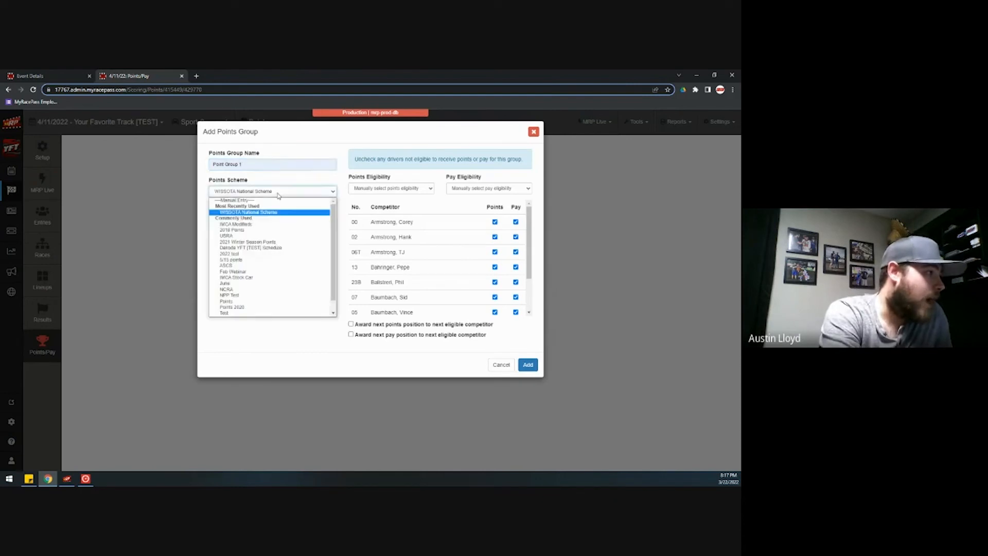
{"action": "left_click", "coordinate": [267, 224]}
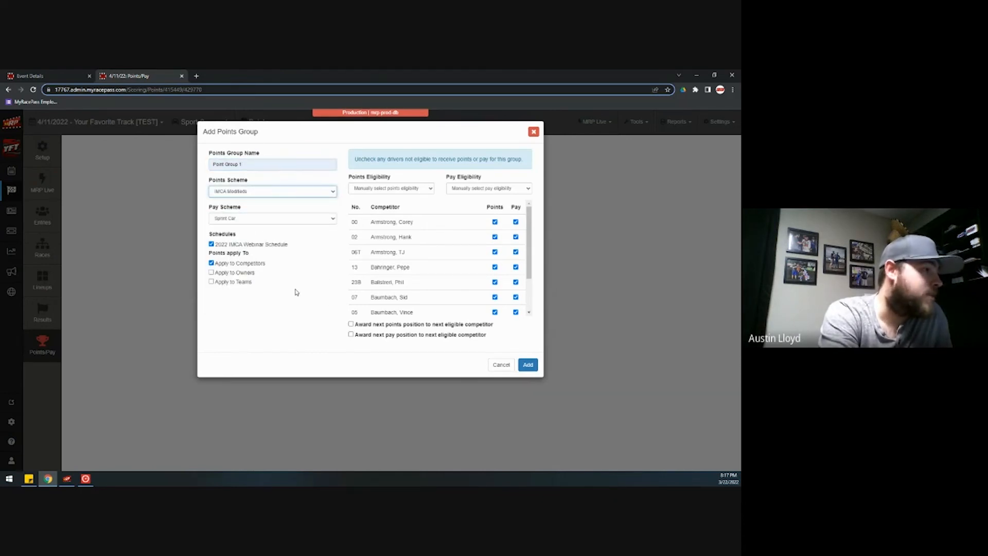
{"action": "left_click", "coordinate": [272, 221]}
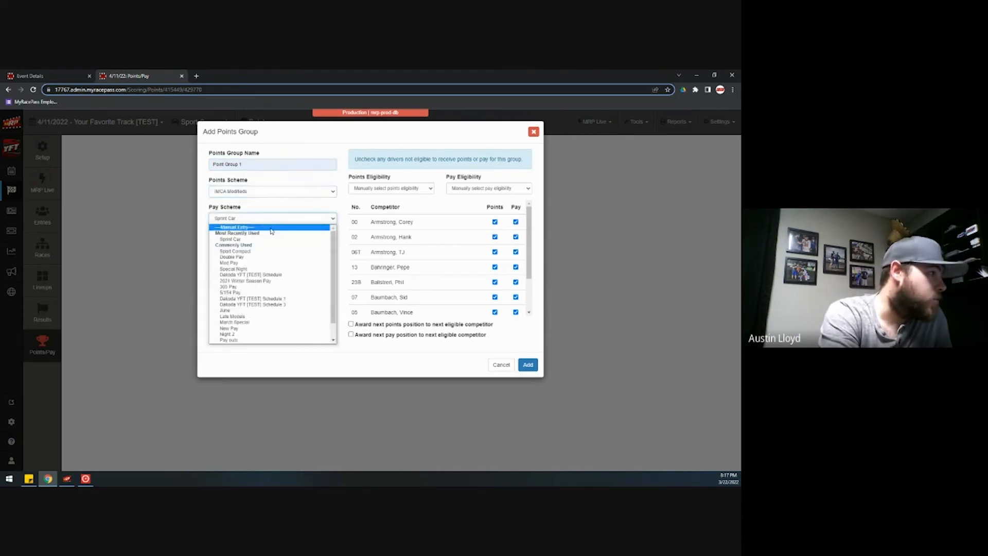
{"action": "left_click", "coordinate": [252, 263]}
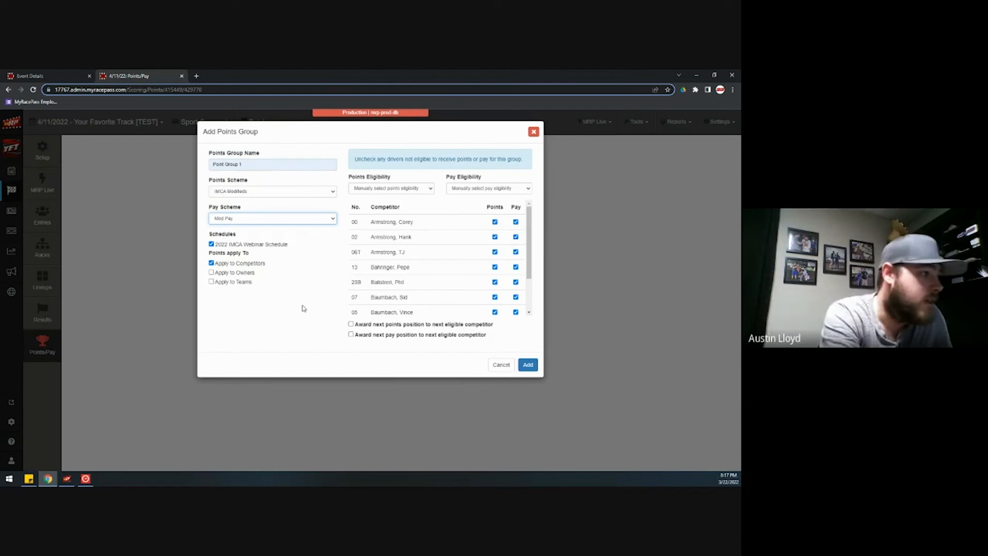
{"action": "left_click", "coordinate": [526, 365]}
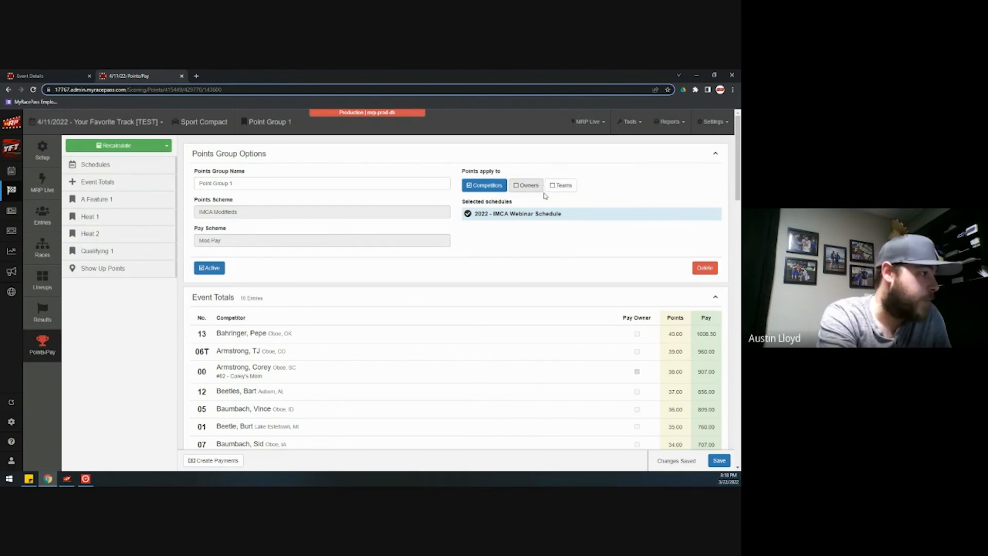
- Scroll through Point Group 1's Event Totals and A Feature 1 results, with car 13 leading on 40.00 points
{"action": "scroll", "coordinate": [610, 280], "scroll_direction": "down", "scroll_amount": 1}
{"action": "scroll", "coordinate": [609, 278], "scroll_direction": "down", "scroll_amount": 3}
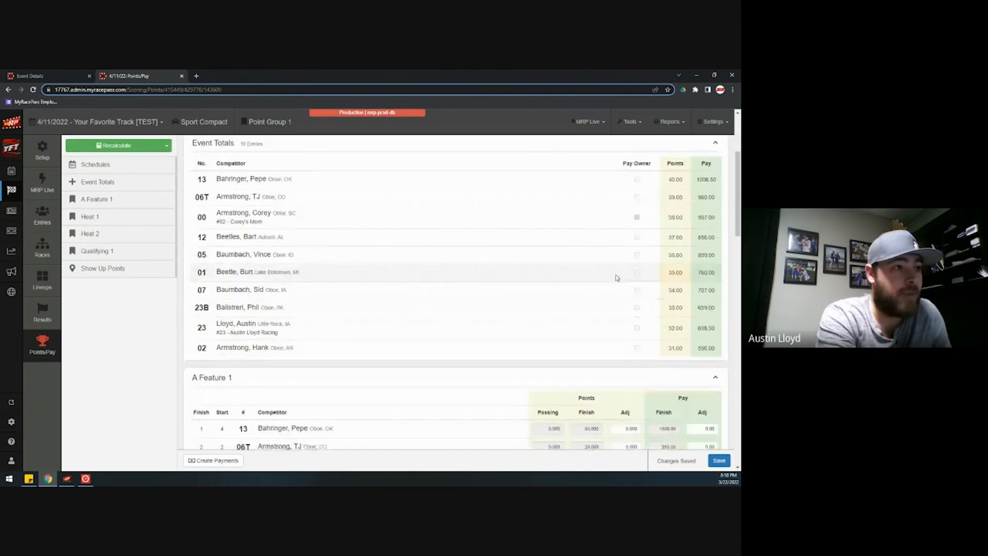
{"action": "scroll", "coordinate": [689, 258], "scroll_direction": "down", "scroll_amount": 3}
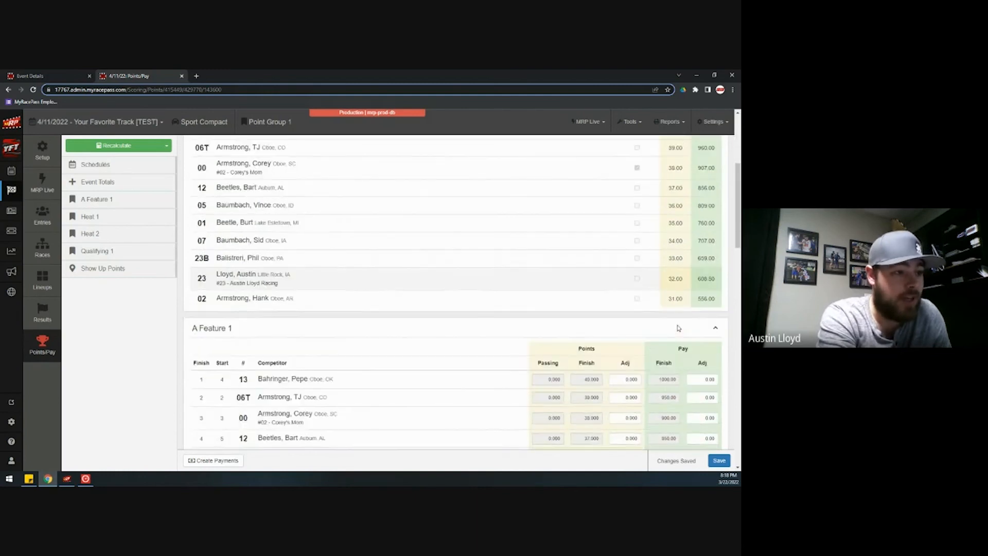
{"action": "scroll", "coordinate": [691, 298], "scroll_direction": "up", "scroll_amount": 4}
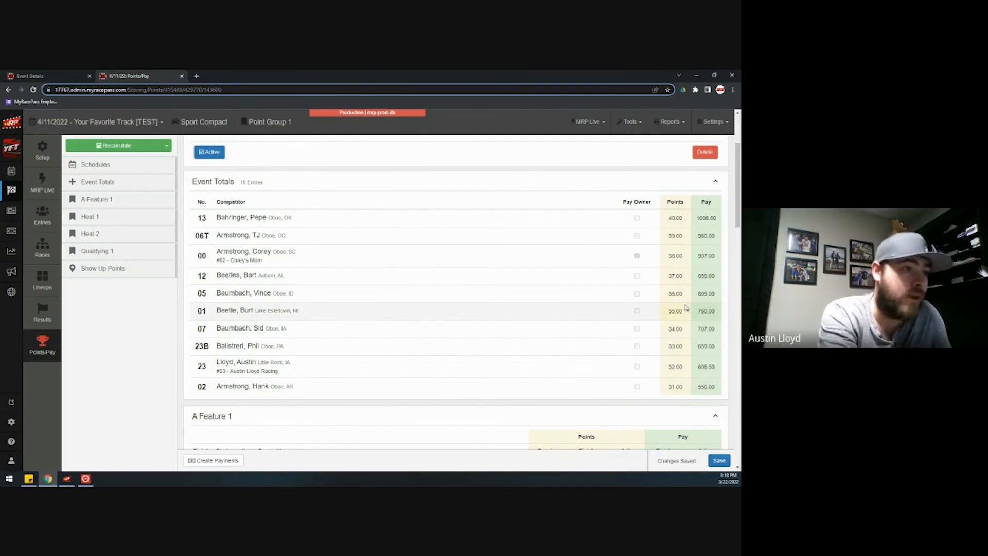
{"action": "scroll", "coordinate": [688, 350], "scroll_direction": "down", "scroll_amount": 5}
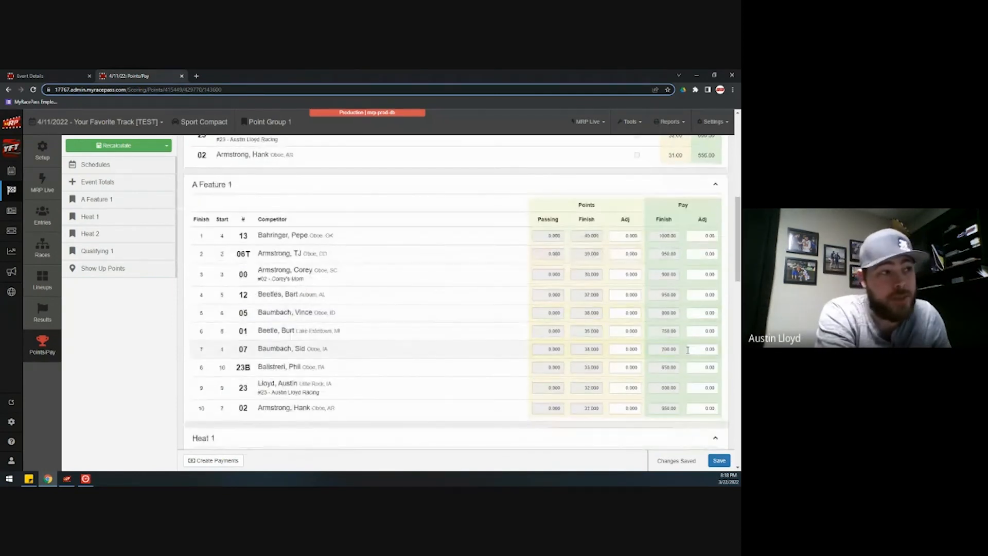
- Give car 06T a 50.00 and car 02 a -100.00 A Feature 1 pay adjustment and save
{"action": "left_click", "coordinate": [695, 254]}
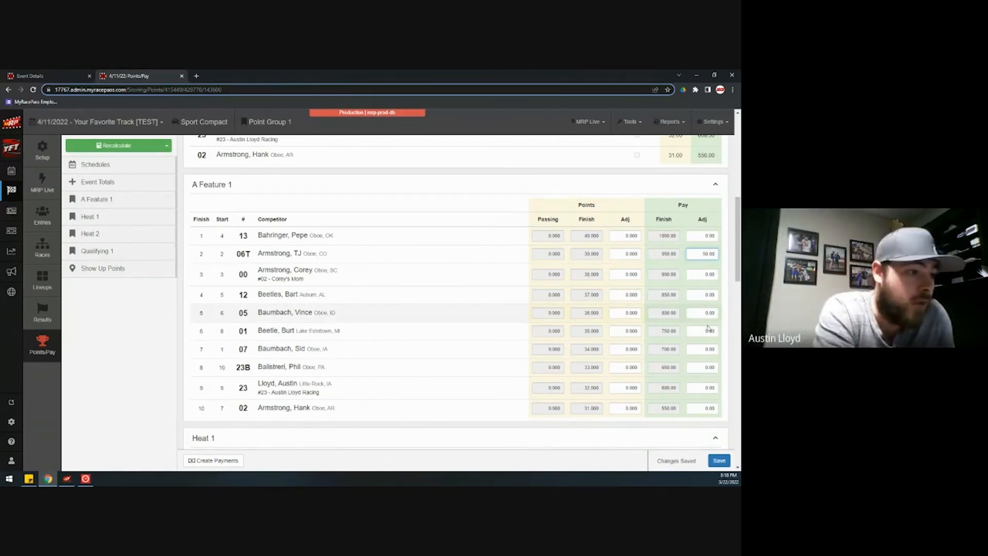
{"action": "left_click", "coordinate": [699, 407]}
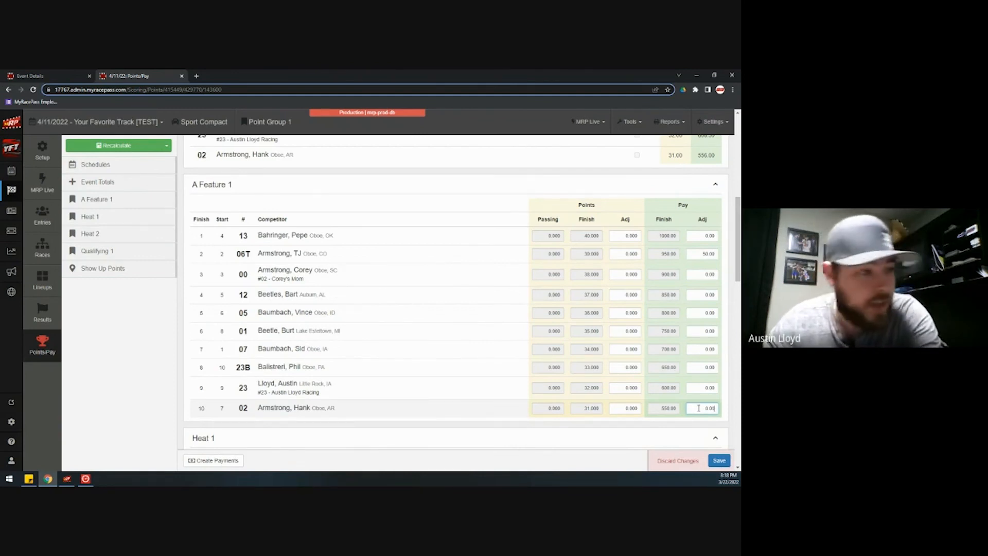
{"action": "type", "text": "-100.00"}
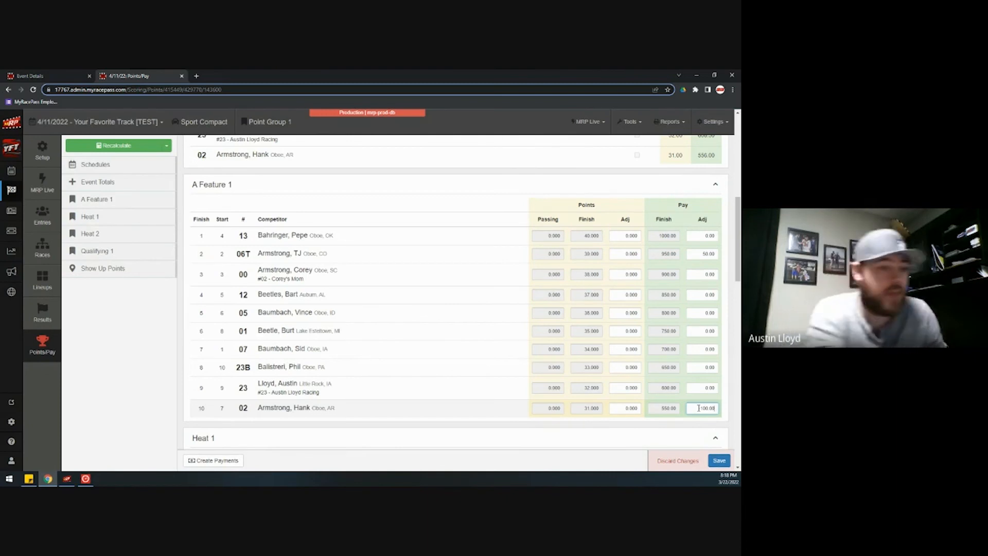
{"action": "left_click", "coordinate": [721, 461]}
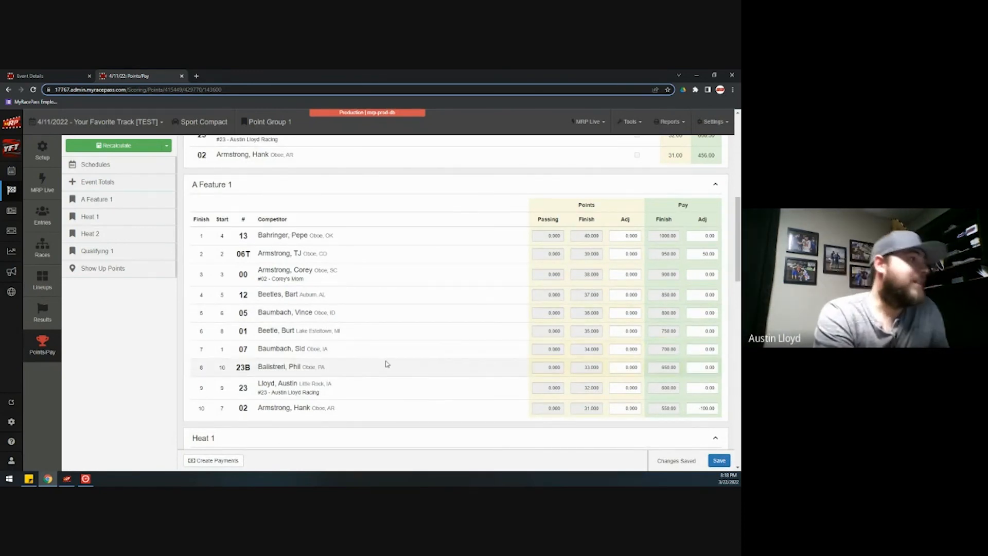
{"action": "scroll", "coordinate": [387, 366], "scroll_direction": "down", "scroll_amount": 15}
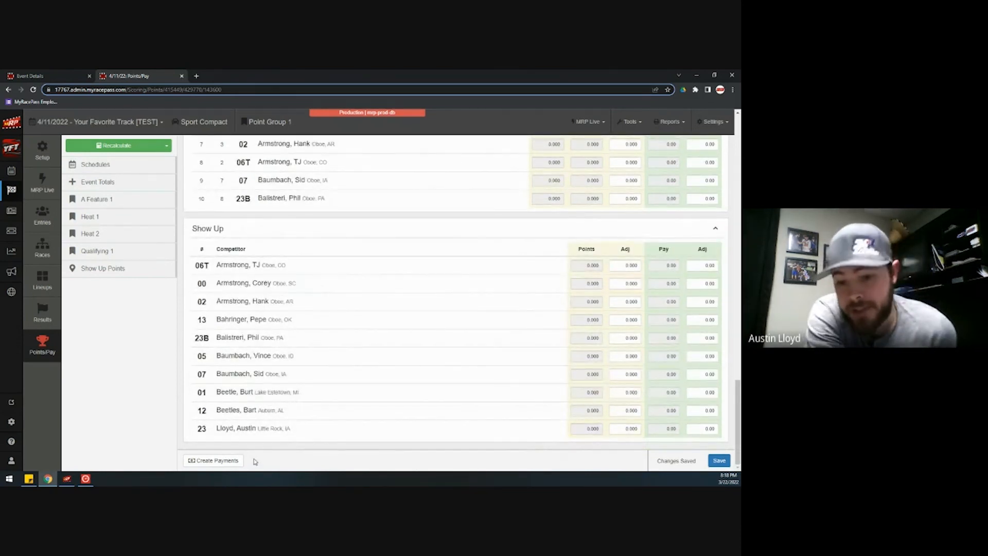
- Create payments for the ten payees totalling $7,781.00, then cancel out of Create Checks
{"action": "left_click", "coordinate": [231, 461]}
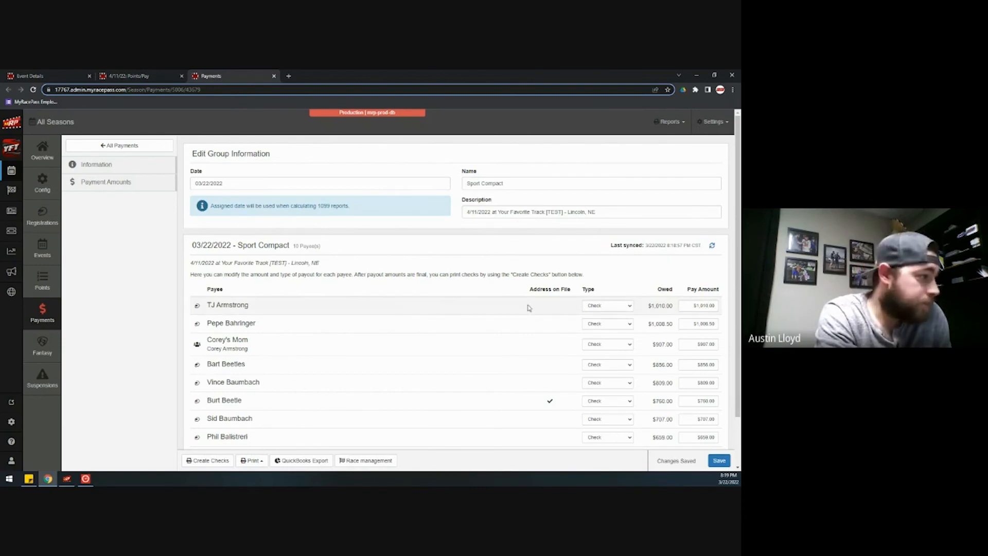
{"action": "scroll", "coordinate": [502, 312], "scroll_direction": "down", "scroll_amount": 3}
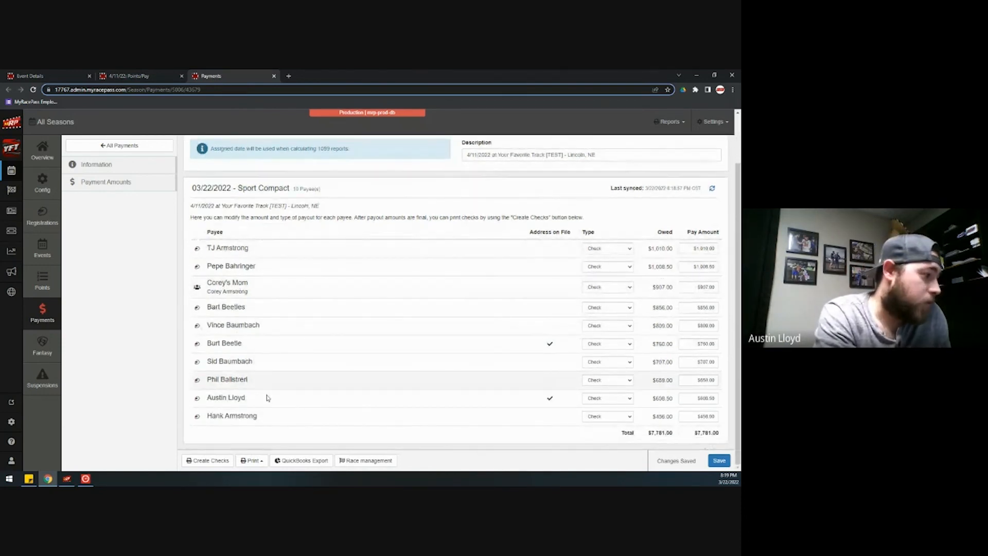
{"action": "left_click", "coordinate": [200, 461]}
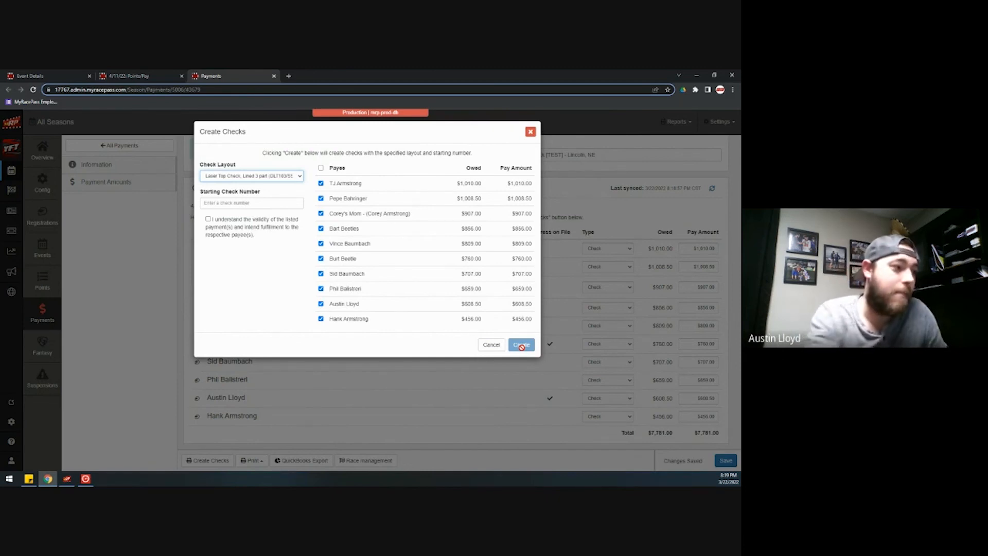
{"action": "left_click", "coordinate": [491, 345]}
- View the Sport Compact Payout Report from the Print menu, then close it and return to Payments
{"action": "left_click", "coordinate": [252, 461]}
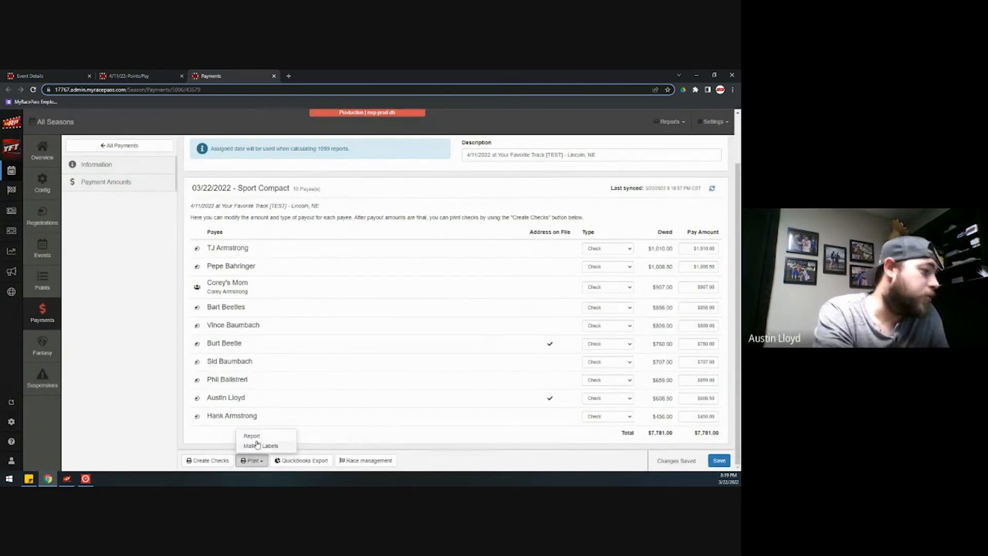
{"action": "left_click", "coordinate": [254, 436]}
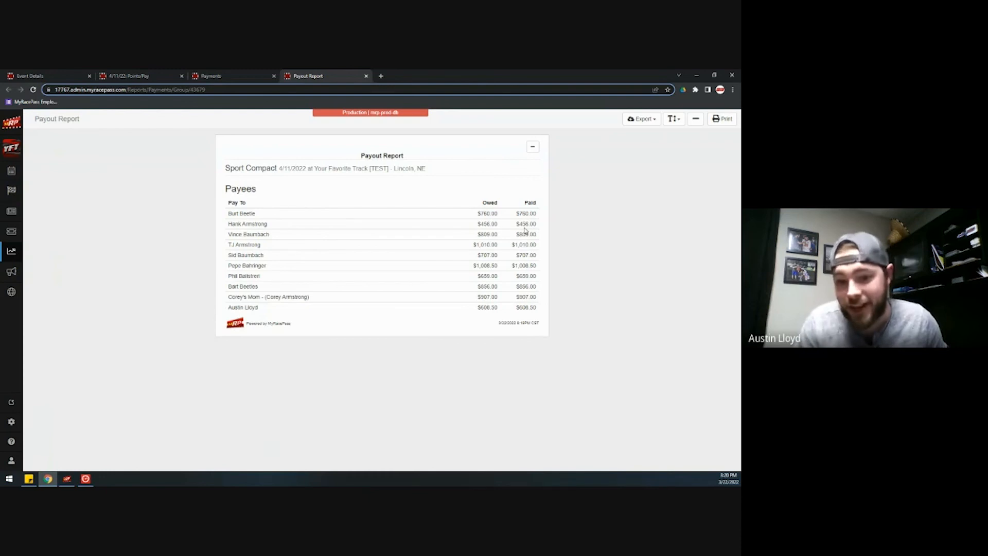
{"action": "left_click", "coordinate": [367, 76]}
{"action": "left_click", "coordinate": [252, 460]}
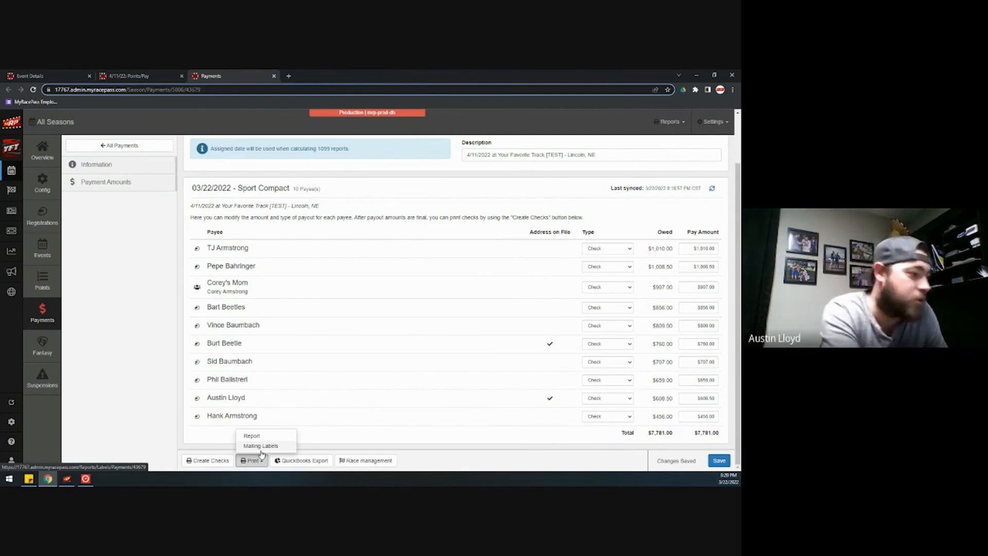
{"action": "left_click", "coordinate": [314, 464]}
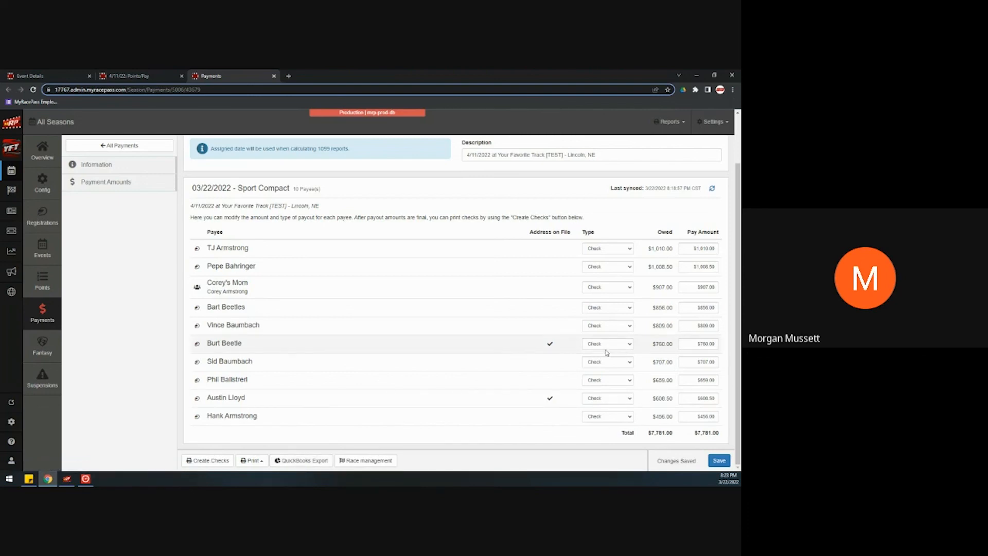
{"action": "left_click", "coordinate": [146, 76]}
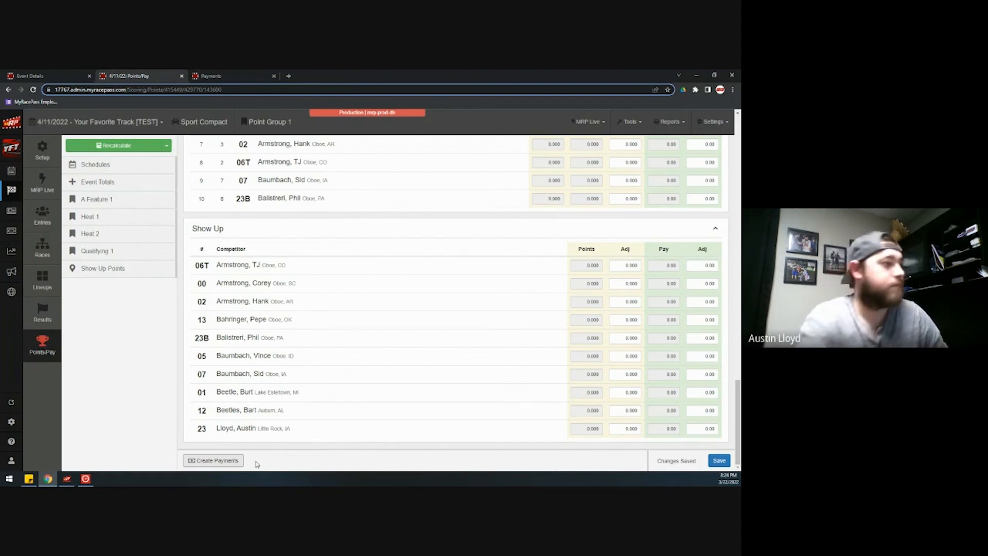
{"action": "left_click", "coordinate": [239, 75]}
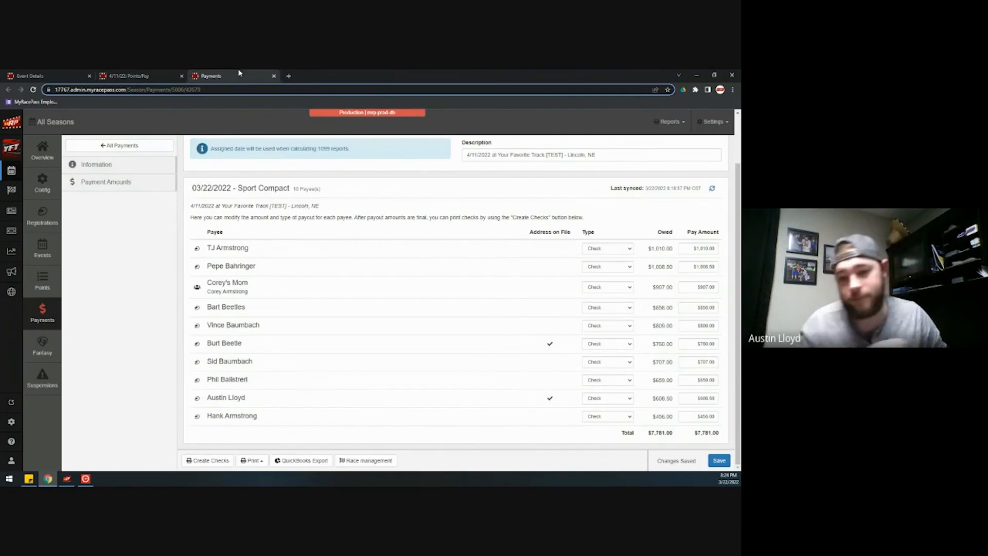